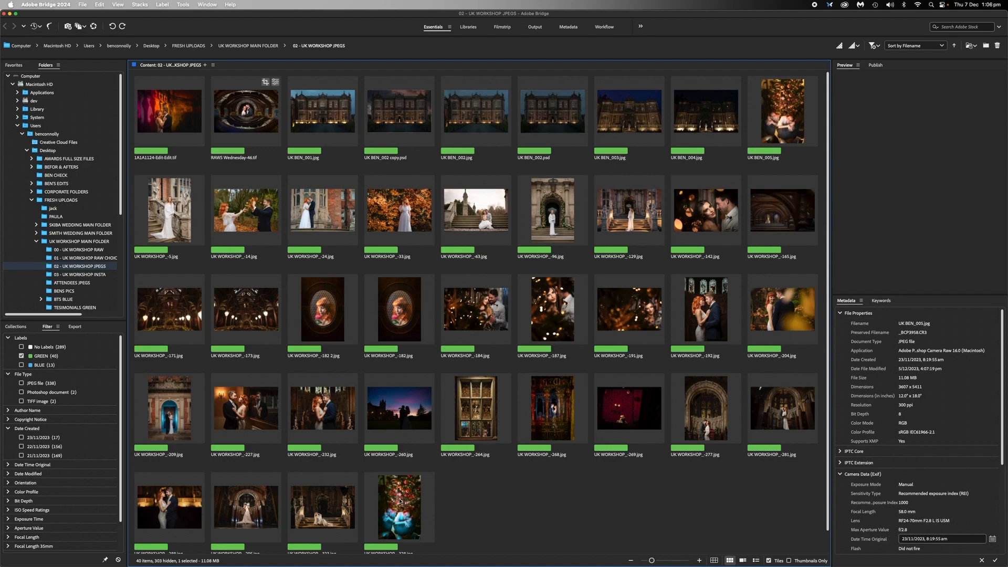
Compare UK WORKSHOP_-328.jpg and UK BEN_005.jpg in full-screen preview, alternating repeatedly between the two versions.
click(400, 502)
super+click(782, 113)
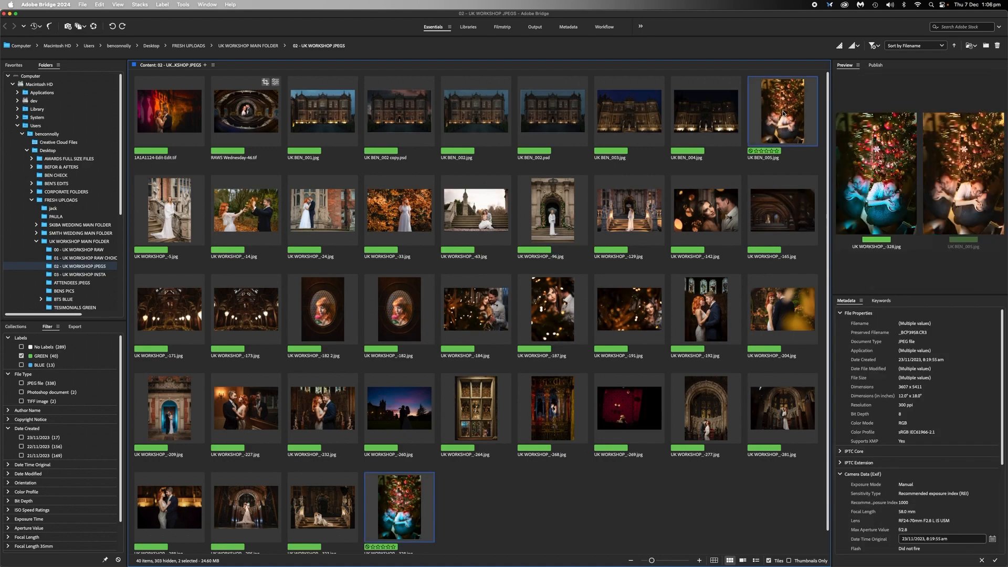
key(space)
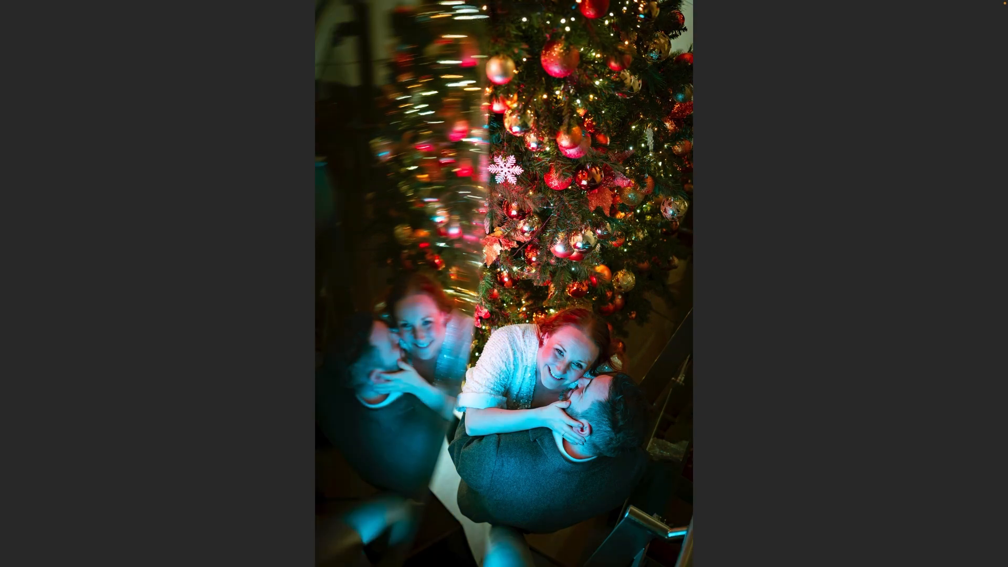
key(Left)
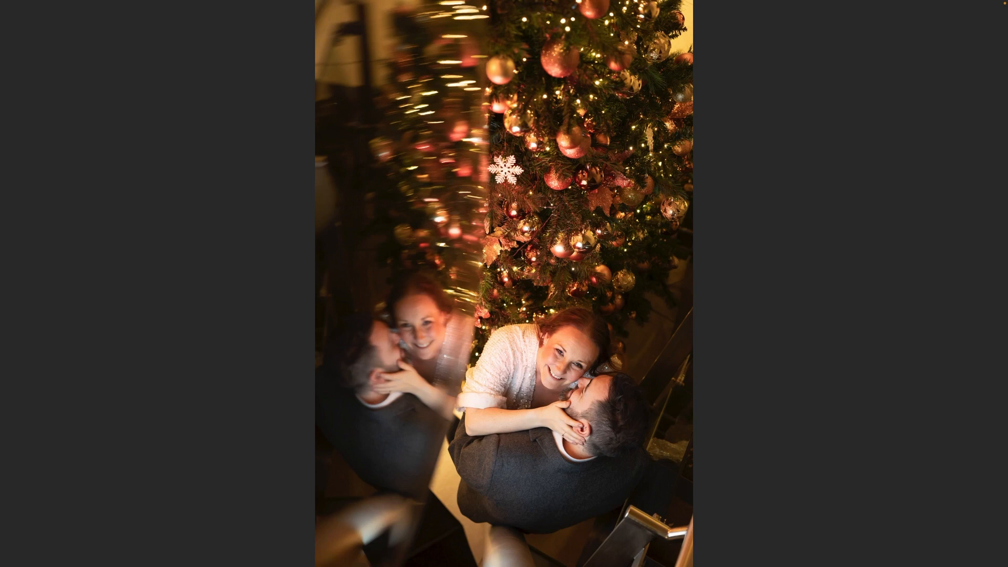
key(Right)
key(Left)
key(Right)
key(Left)
key(Right)
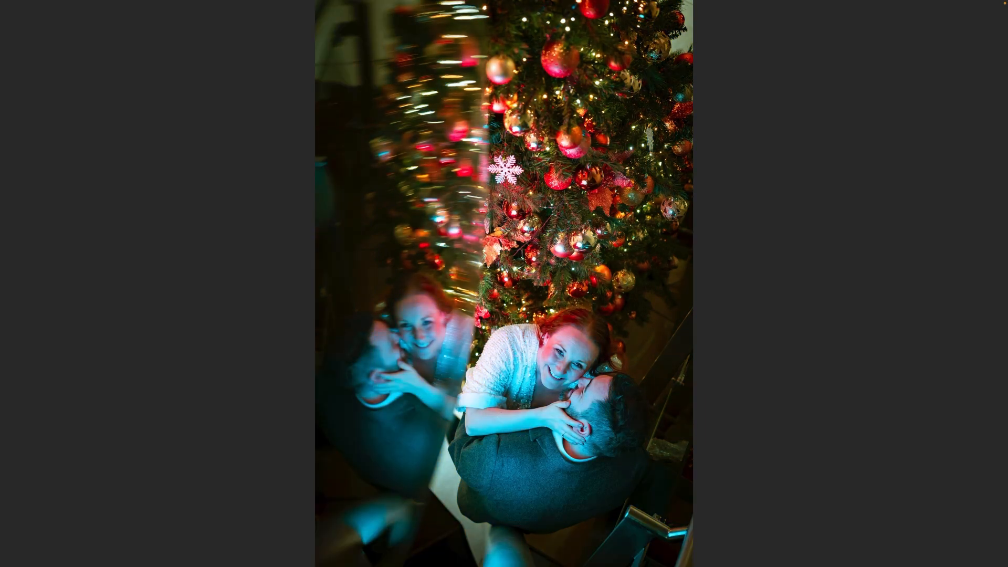
key(Left)
key(Right)
key(Left)
key(Right)
key(Left)
key(Right)
key(Left)
key(Right)
key(Left)
key(Right)
key(space)
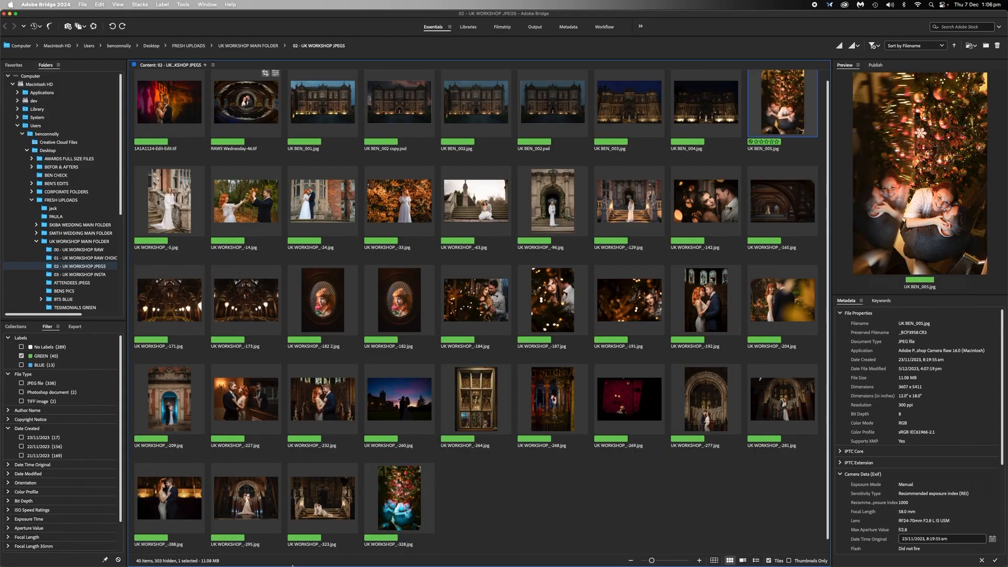
Select UK WORKSHOP_-328.jpg together with UK BEN_005.jpg and open both photos in Photoshop.
super+click(405, 488)
key(Return)
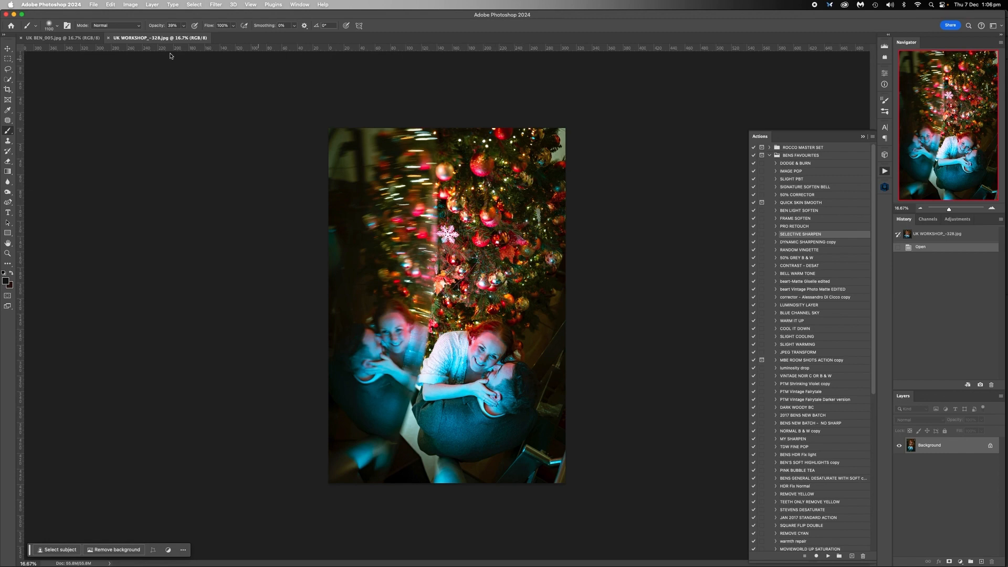
Run the Retouch4me Heal, Mattifier, D&B, Skin Tone and Portrait Volumes retouches on UK BEN_005.jpg.
click(78, 38)
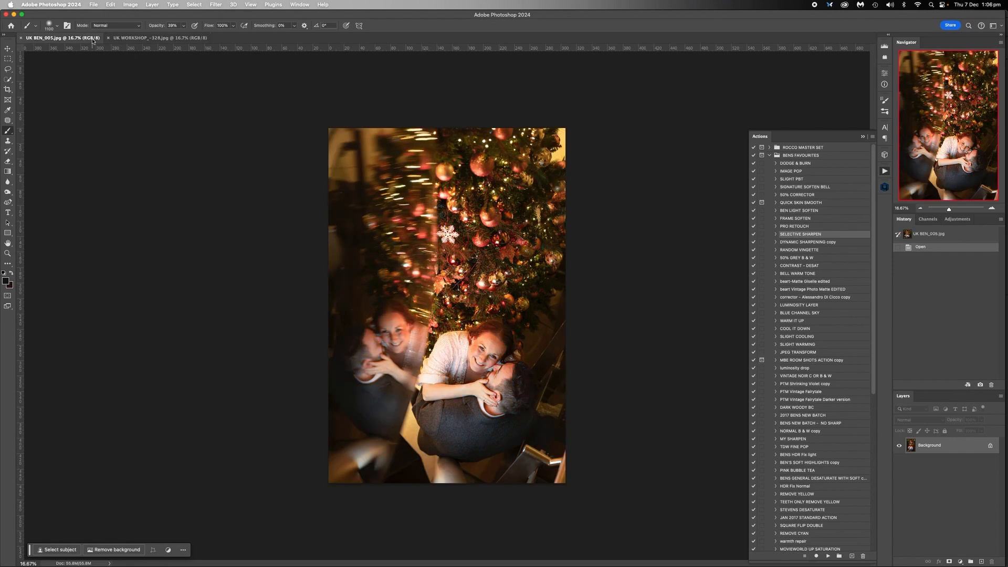
click(991, 208)
click(991, 208)
scroll(426, 232, down, 2)
scroll(426, 233, down, 1)
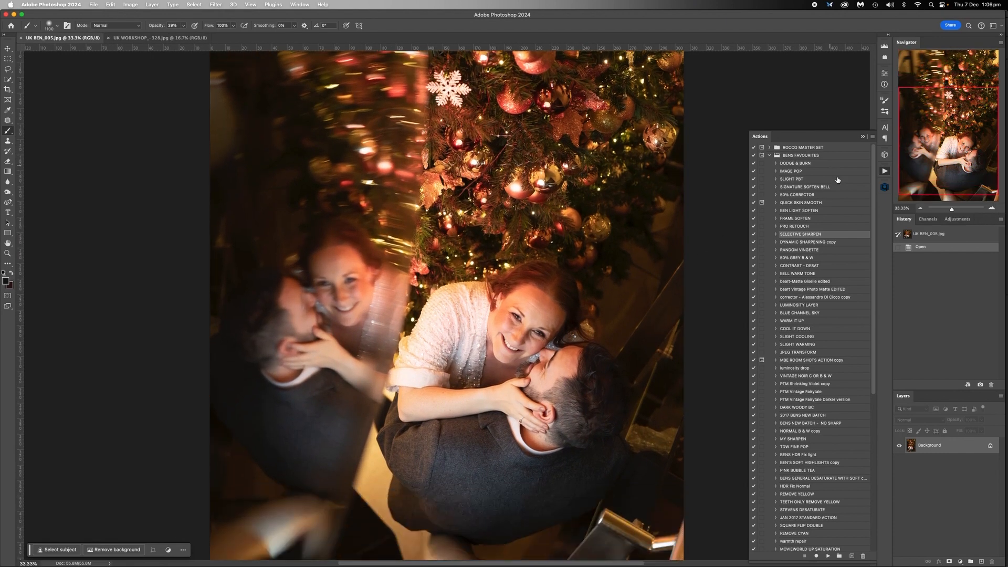
click(885, 186)
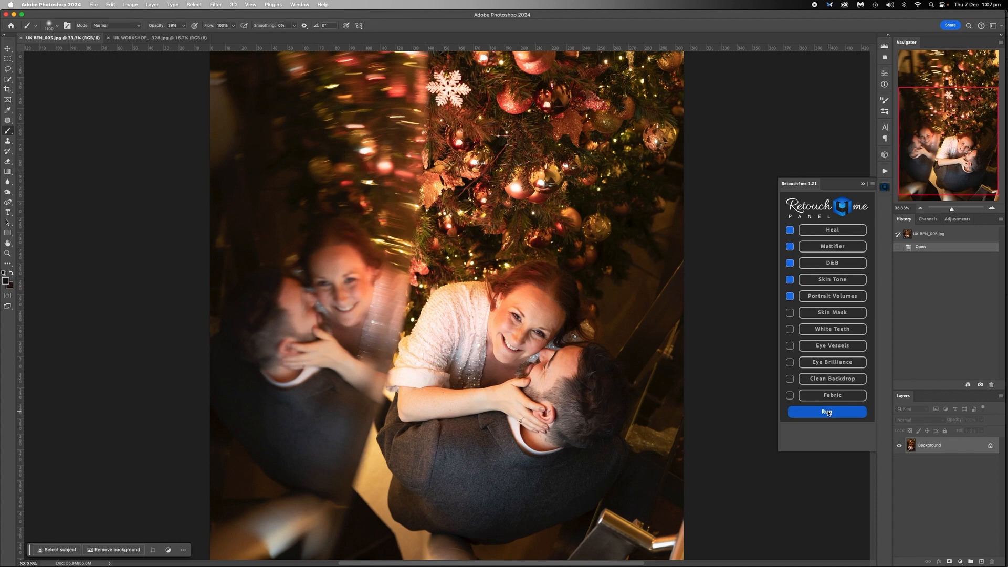
click(827, 412)
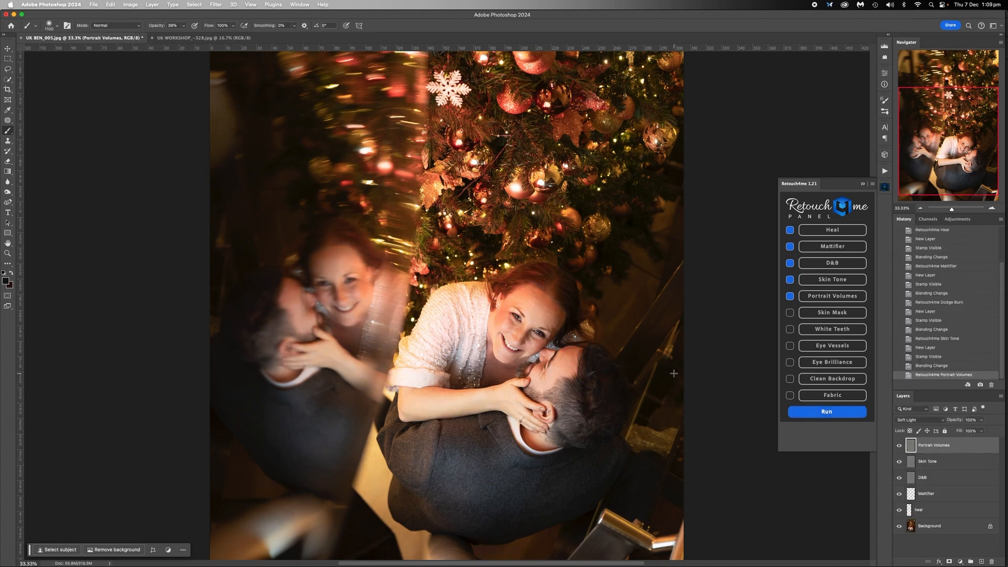
Examine the couple up close with the Skin Tone layer hidden and shown to judge its effect on the skin.
click(991, 209)
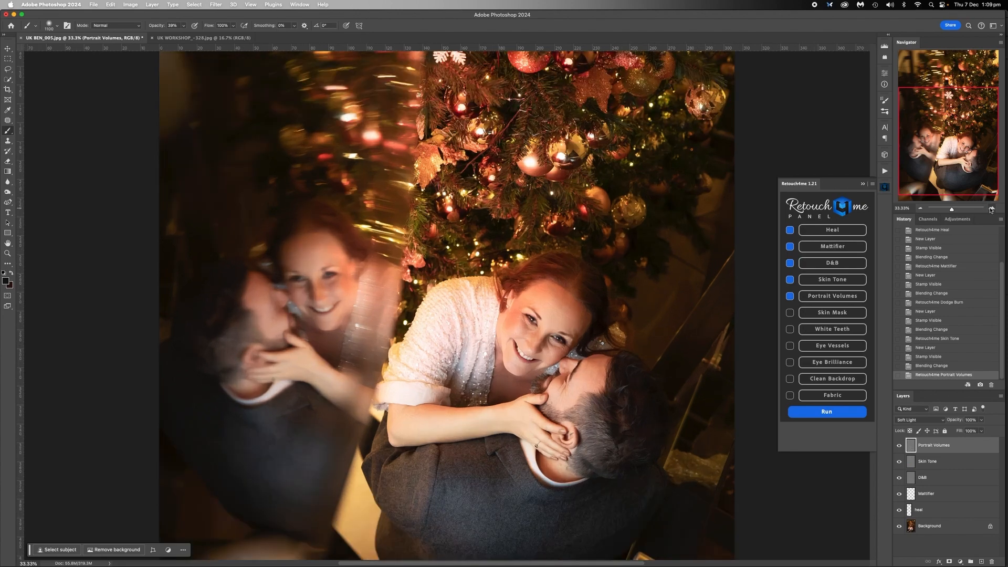
click(991, 209)
scroll(570, 425, right, 3)
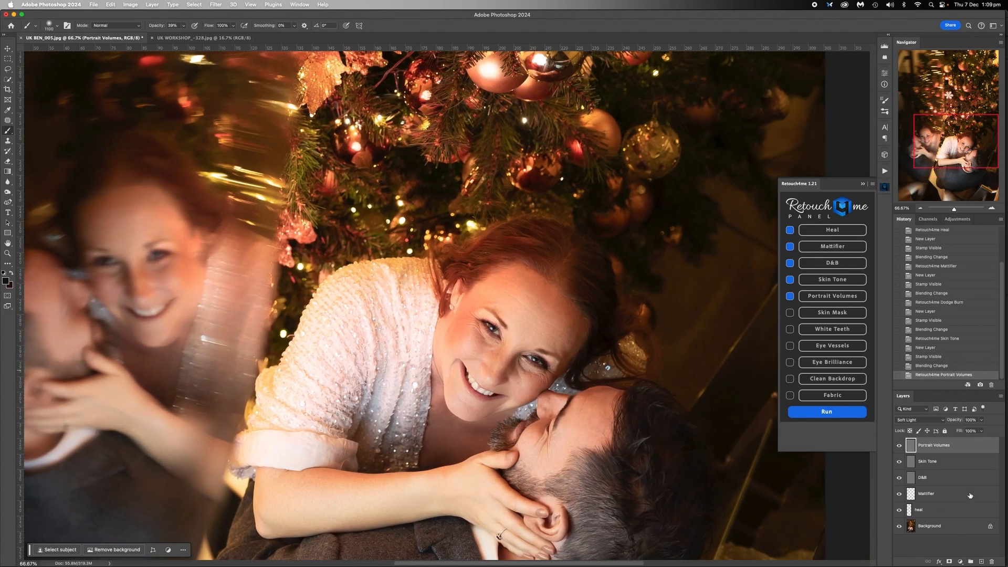
click(899, 462)
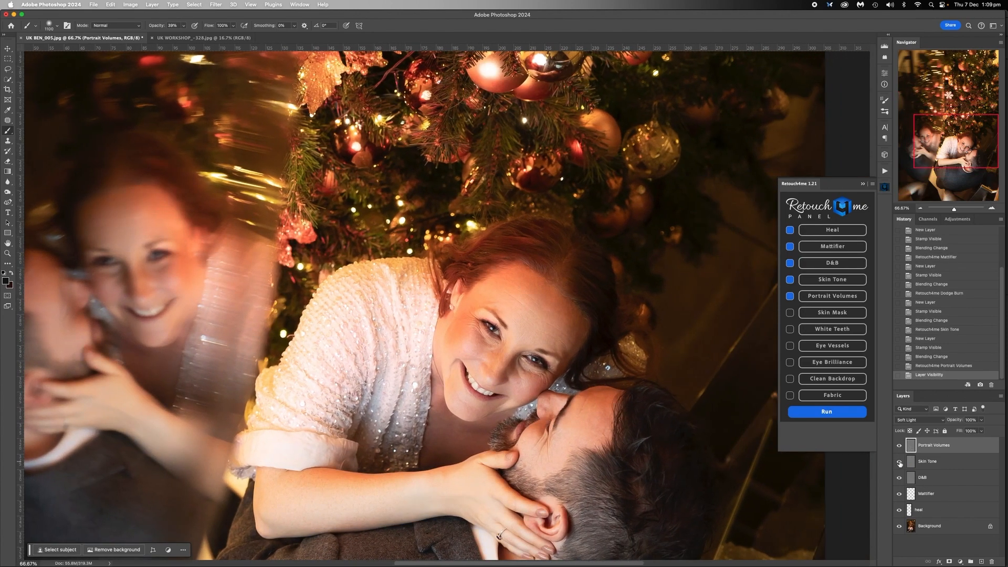
click(900, 462)
click(899, 462)
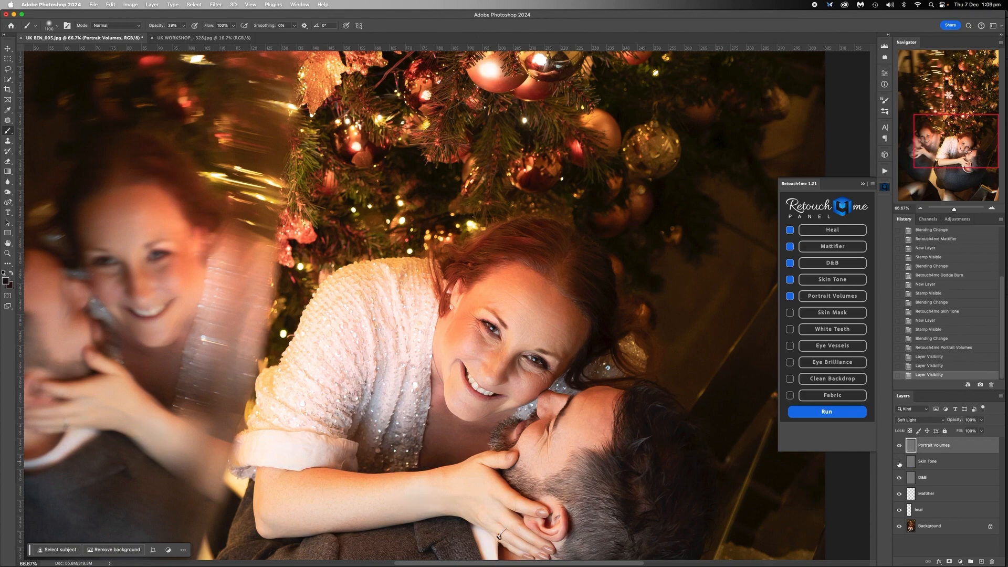
click(900, 462)
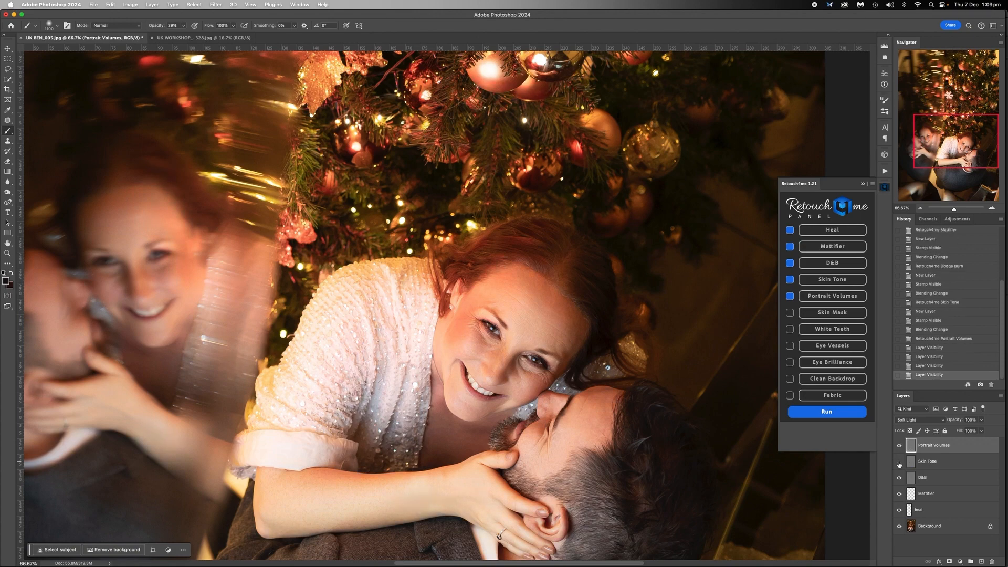
click(899, 462)
click(899, 462)
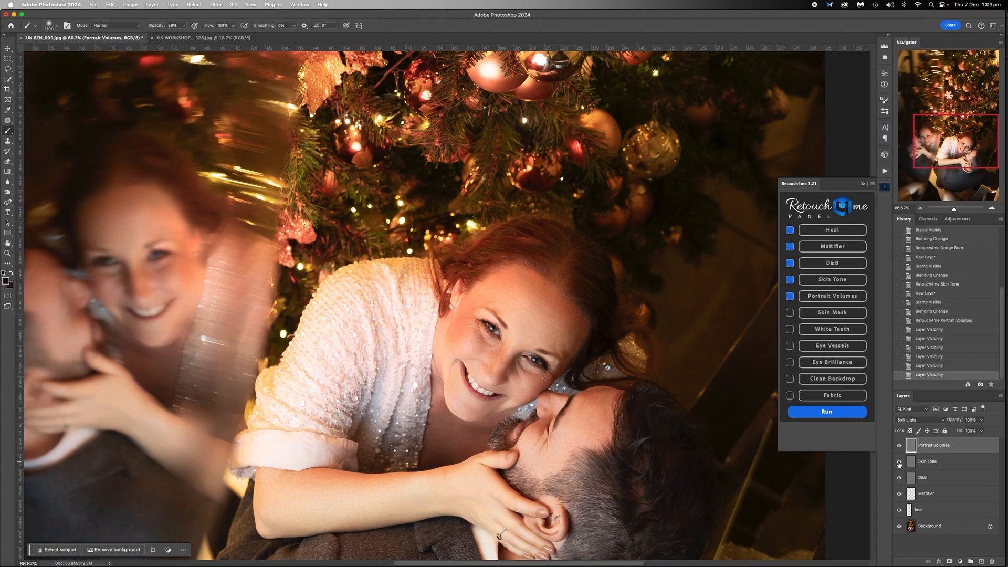
click(900, 462)
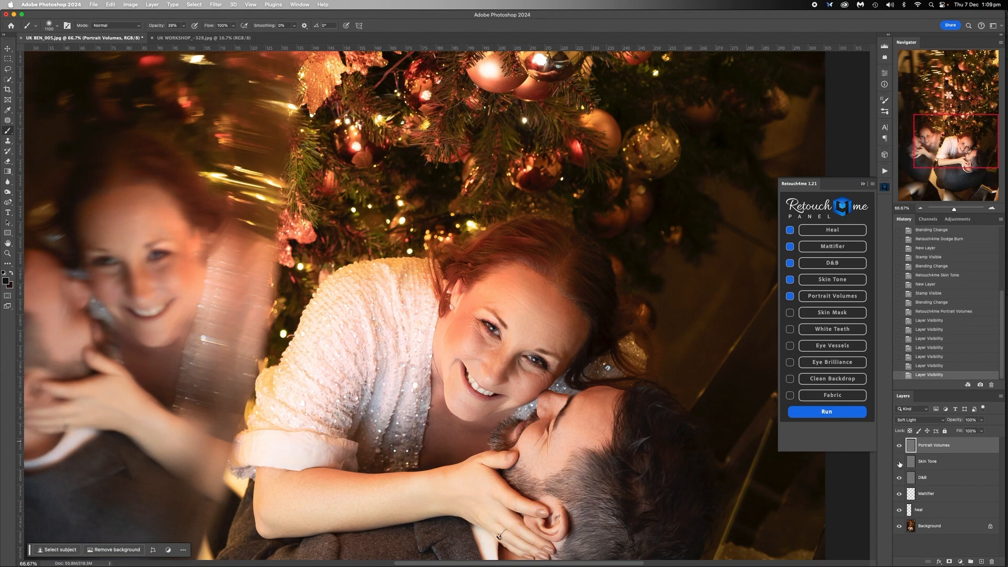
click(899, 462)
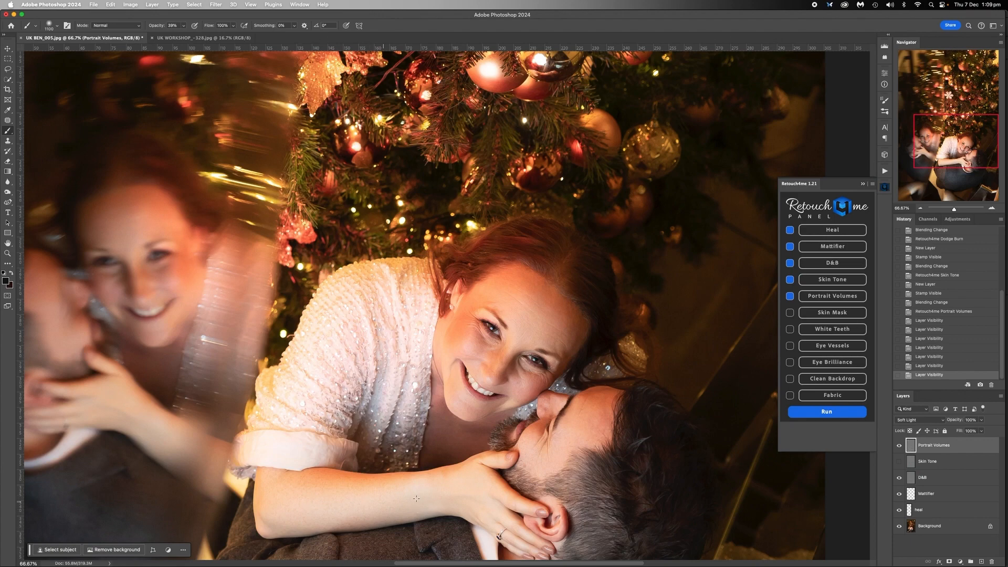
click(899, 462)
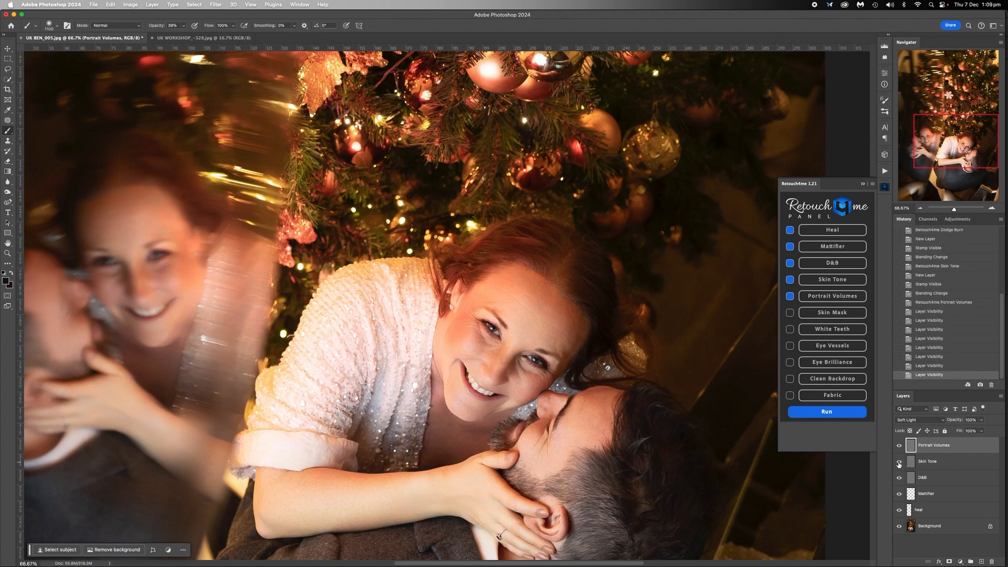
click(899, 462)
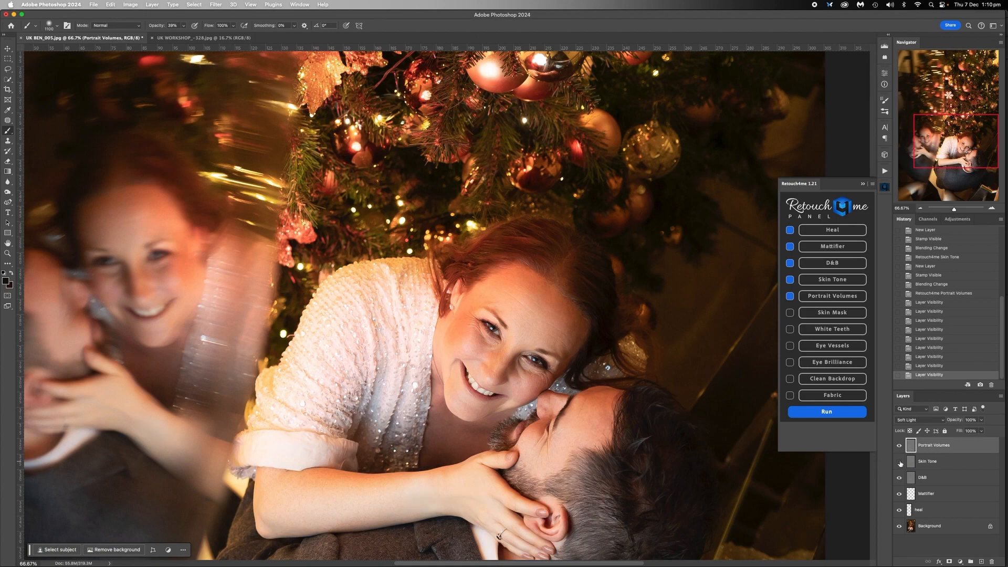
click(899, 462)
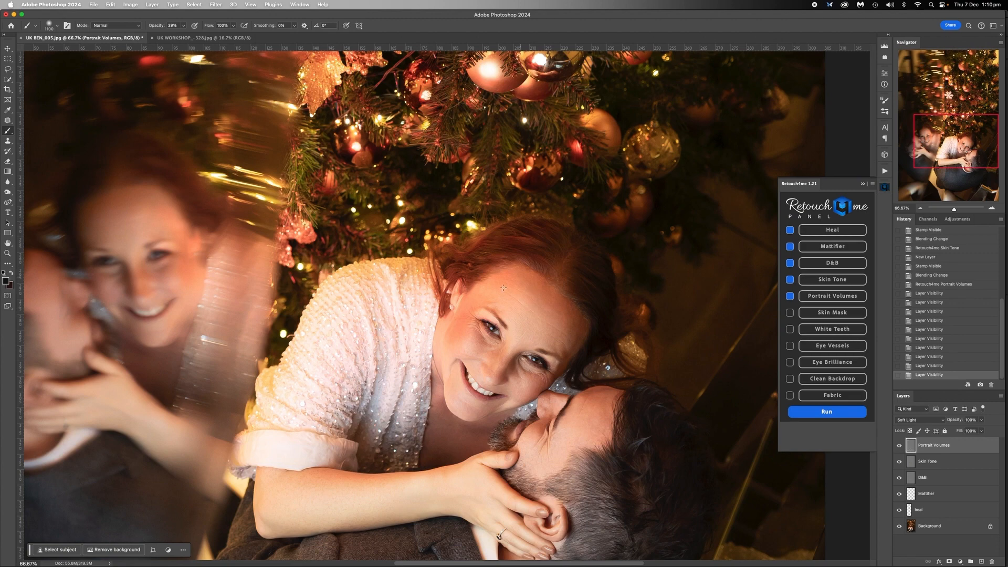
click(899, 462)
click(900, 462)
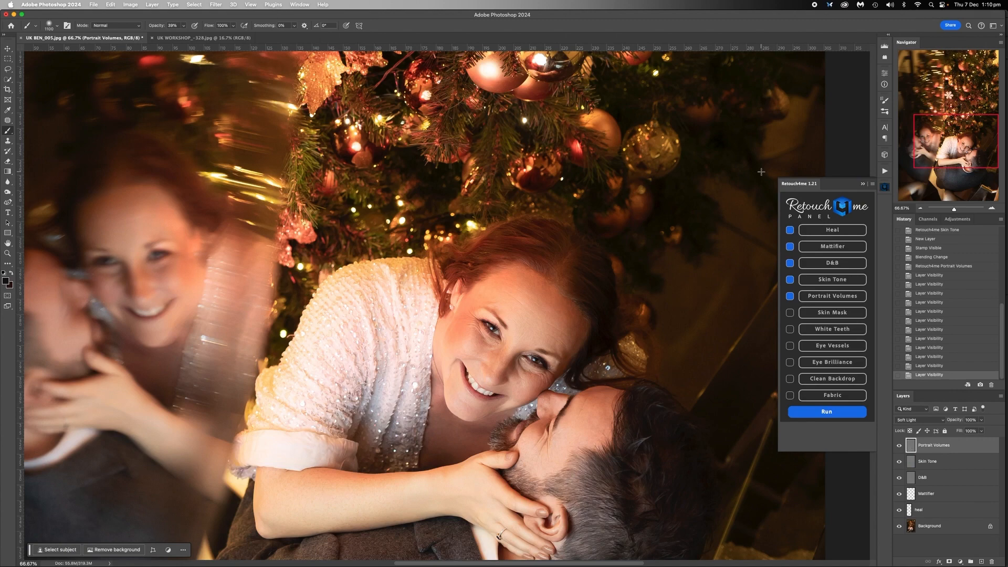
Collapse the Retouch4me panel, check the D&B layer's effect, and flatten the retouched UK BEN_005.jpg.
click(920, 208)
scroll(474, 194, down, 3)
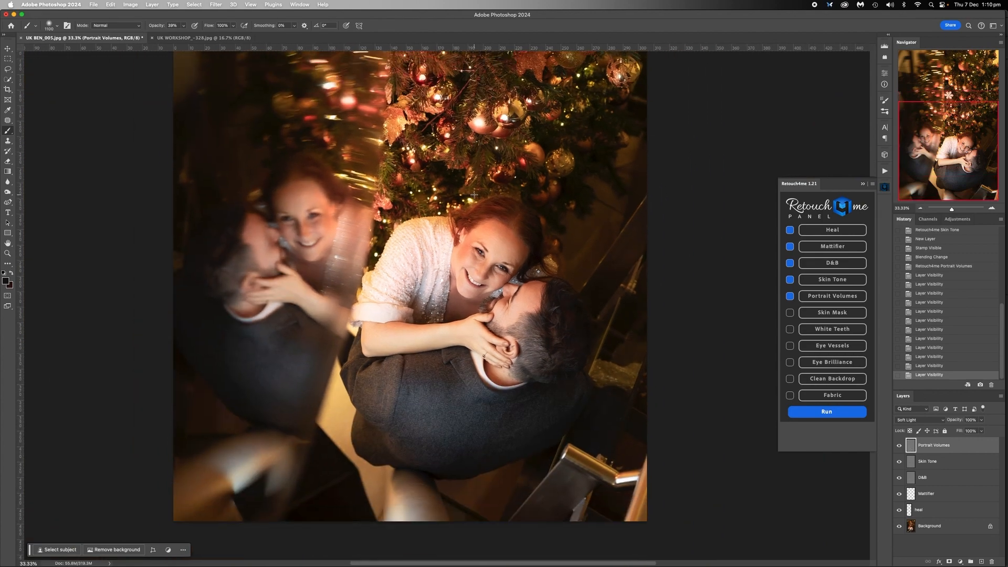
scroll(474, 195, up, 4)
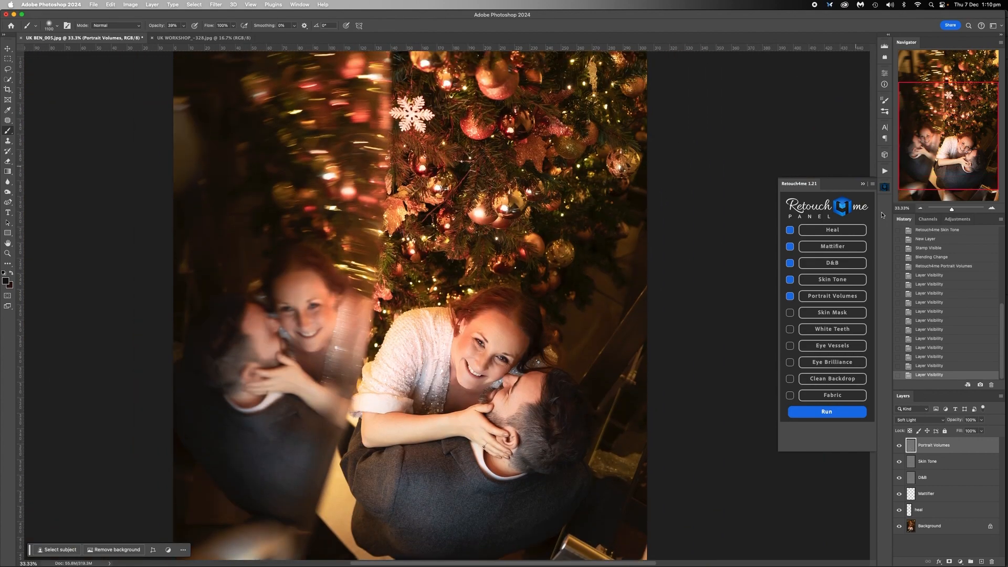
click(920, 209)
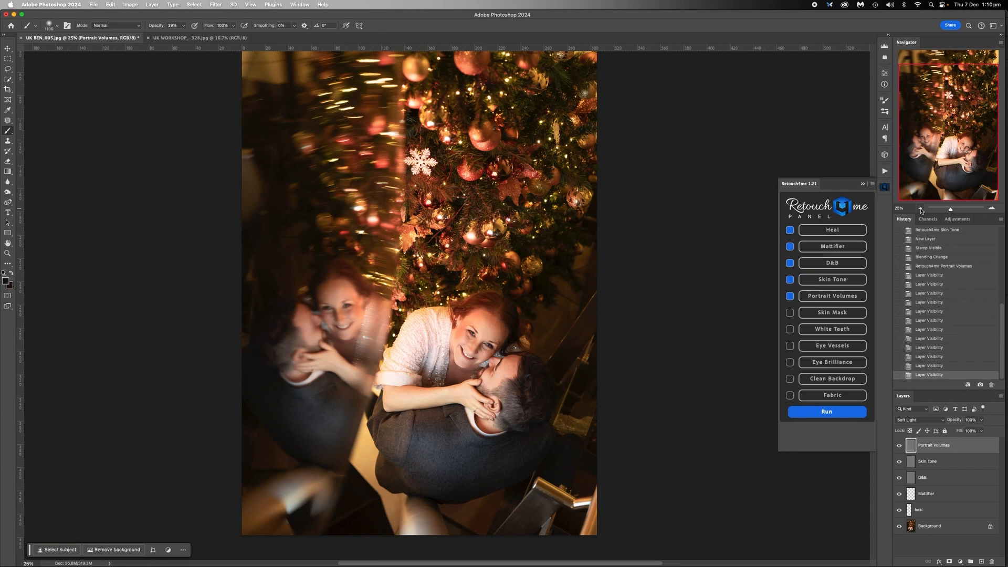
click(863, 185)
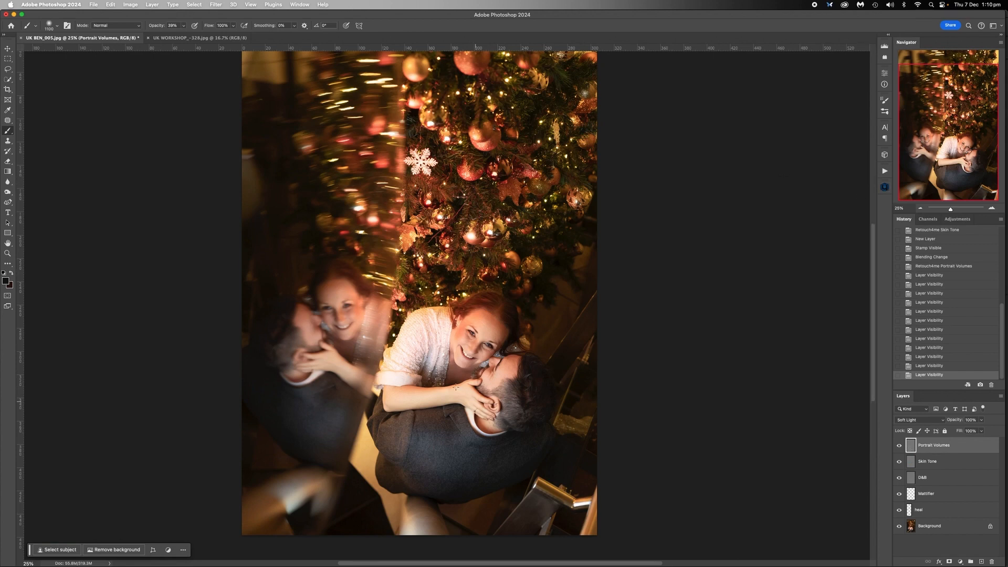
click(899, 477)
click(899, 478)
click(924, 529)
right_click(924, 530)
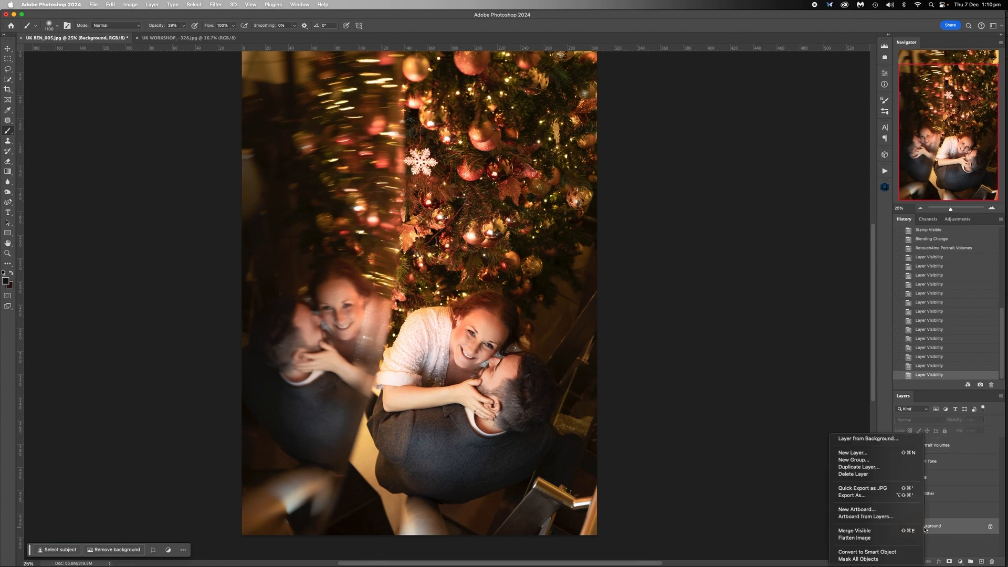
click(882, 538)
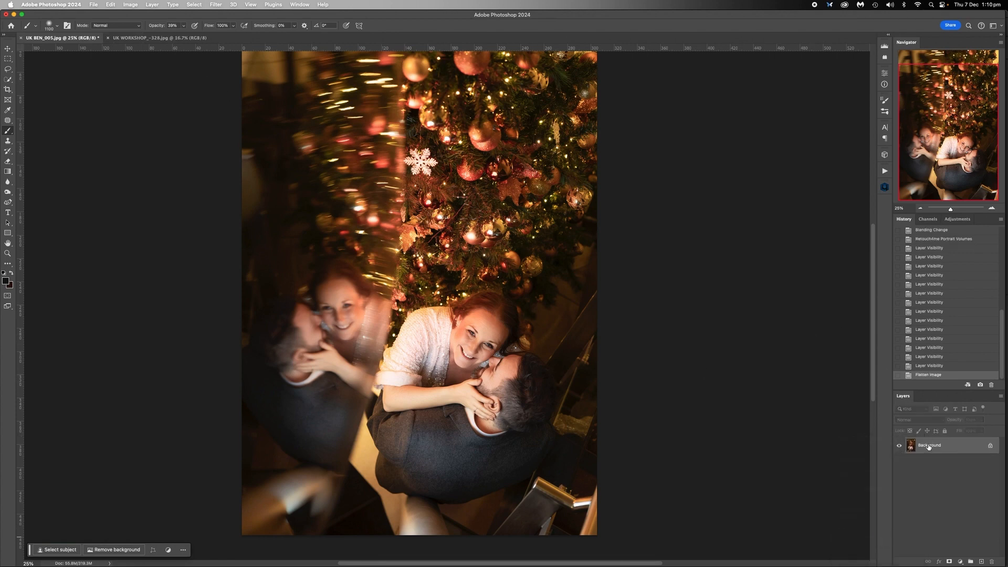
Copy the flattened photo as a new layer over UK WORKSHOP_-328.jpg, vary its opacity to check alignment, and leave it at 100%.
drag(930, 442, 460, 308)
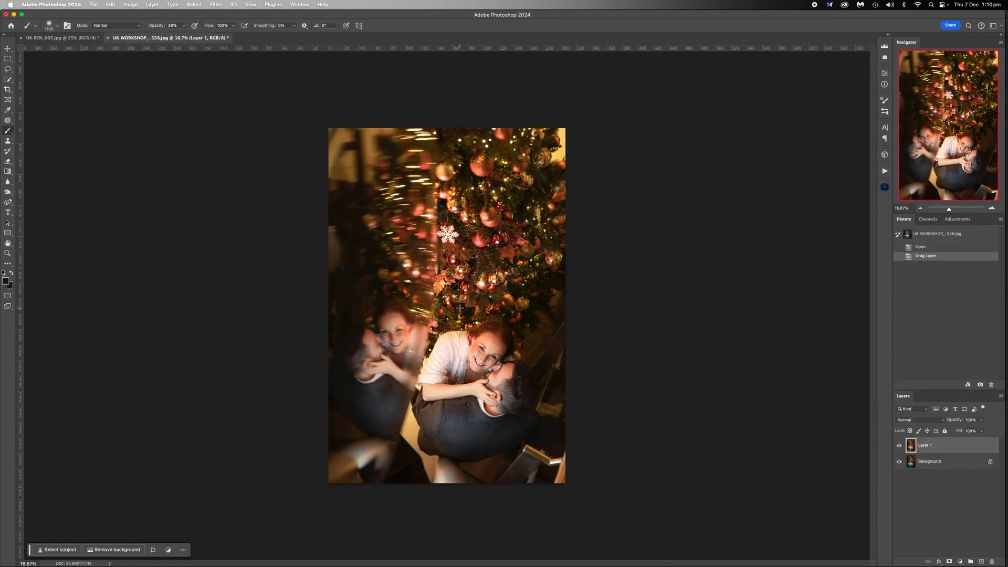
click(981, 420)
mouse_move(981, 429)
mouse_down()
mouse_move(946, 432)
mouse_move(984, 430)
mouse_up()
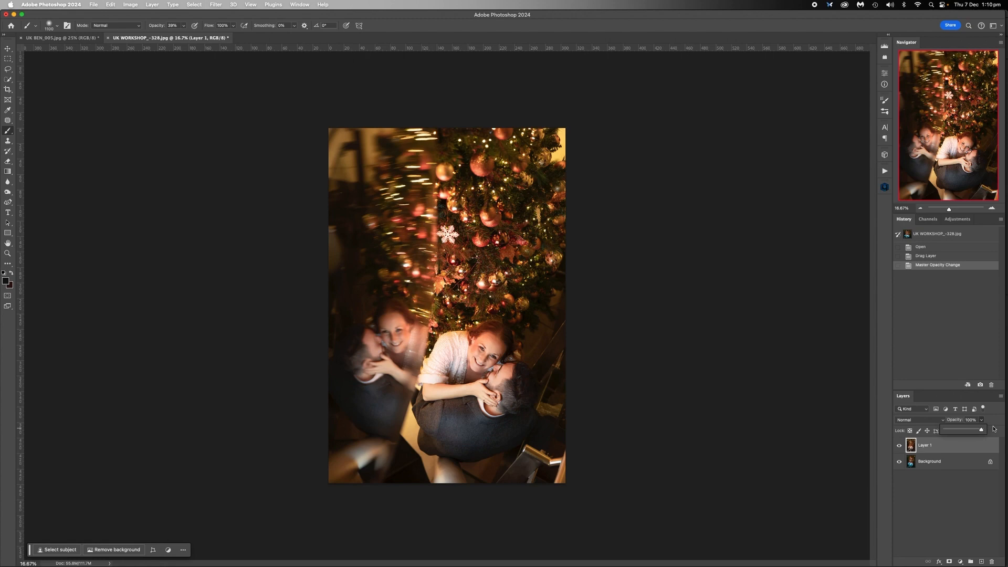
Add a layer mask to the warm photo layer and invert it to black to hide the layer.
click(925, 445)
click(949, 561)
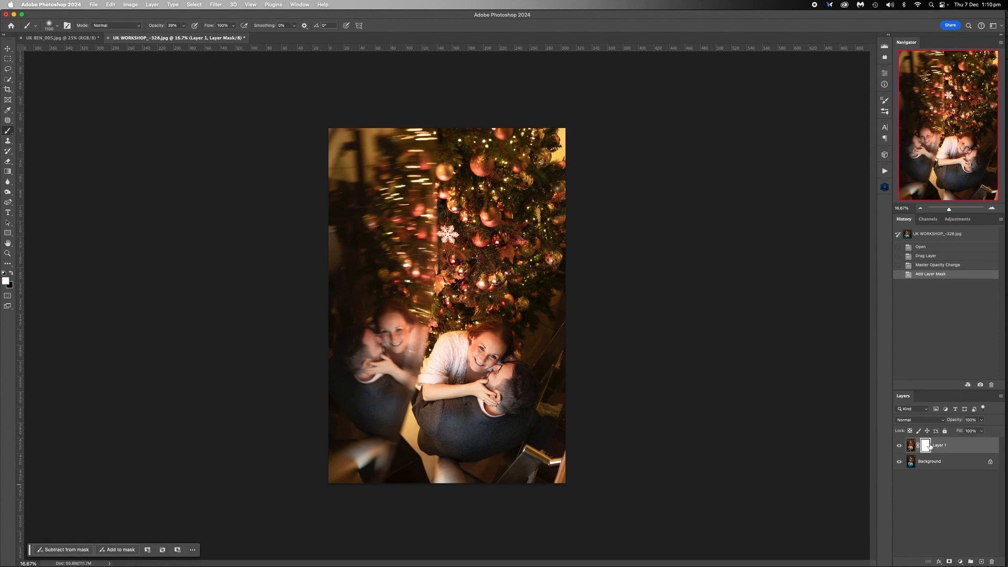
key(super+i)
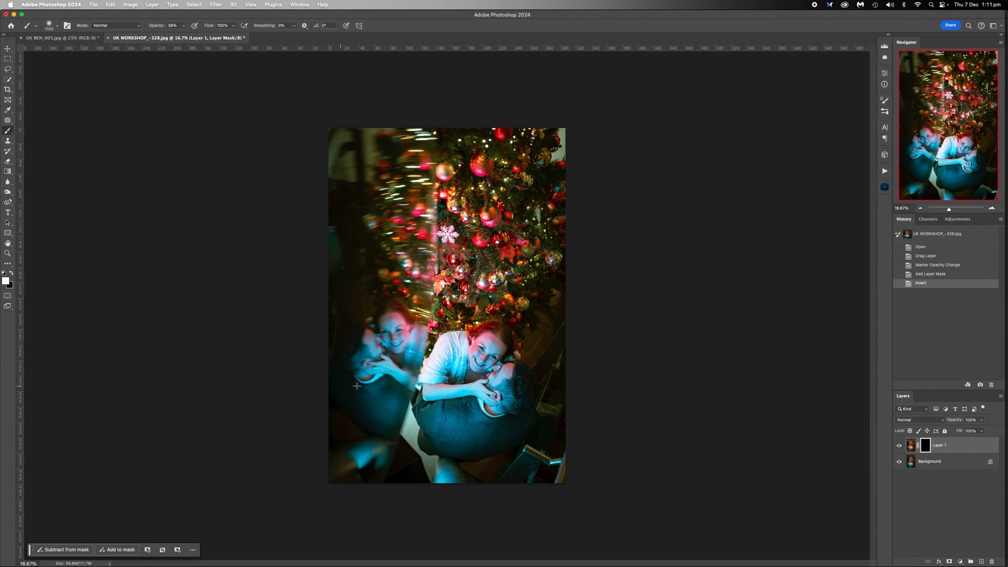
Compare the warm UK BEN_005.jpg with the blue-lit UK WORKSHOP_-328.jpg at the same 16.67% zoom.
click(82, 38)
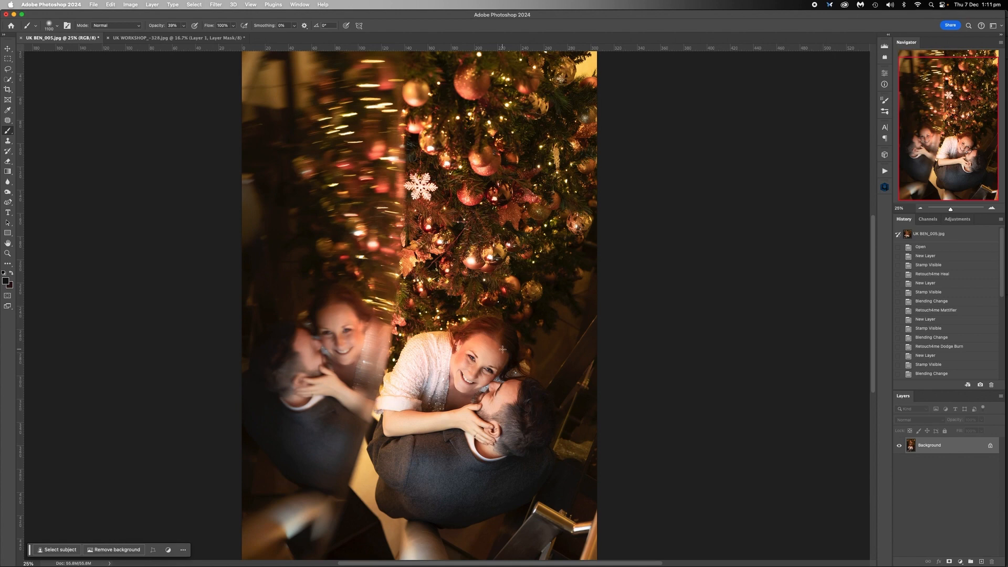
click(922, 209)
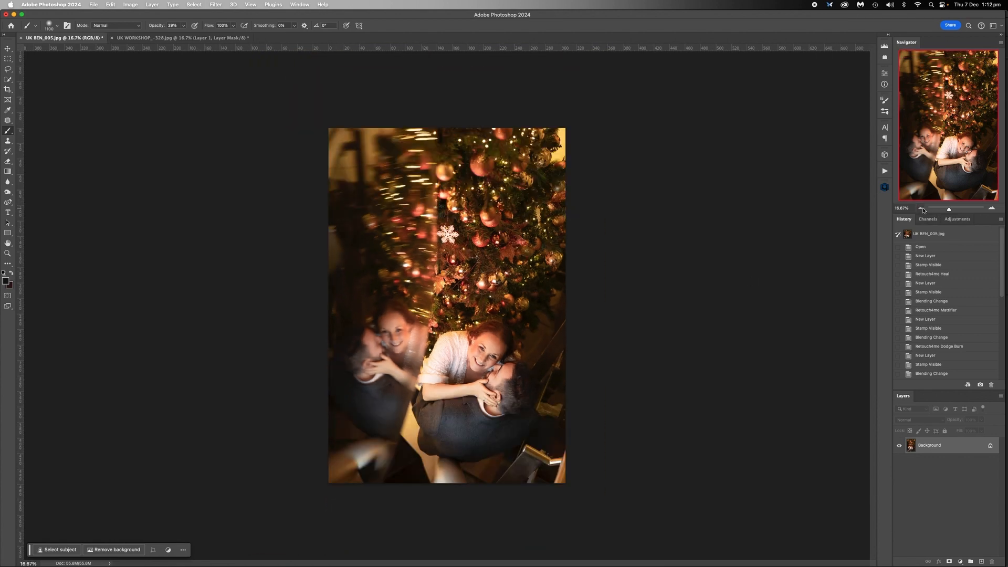
click(194, 39)
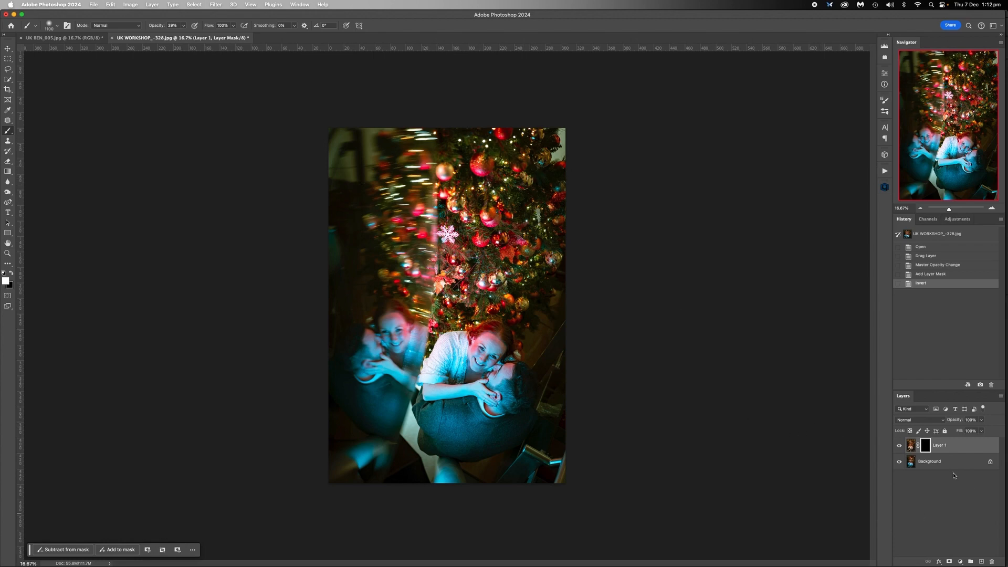
Outline the bright upper-right corner of the Background photo with the Patch tool, replace it with a Content-Aware fill, and deselect.
click(930, 462)
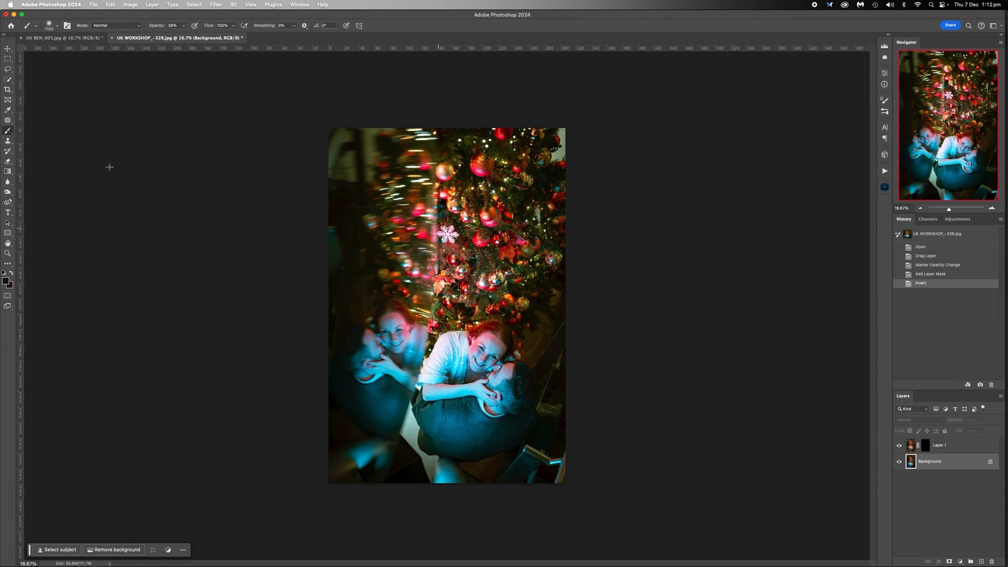
click(8, 121)
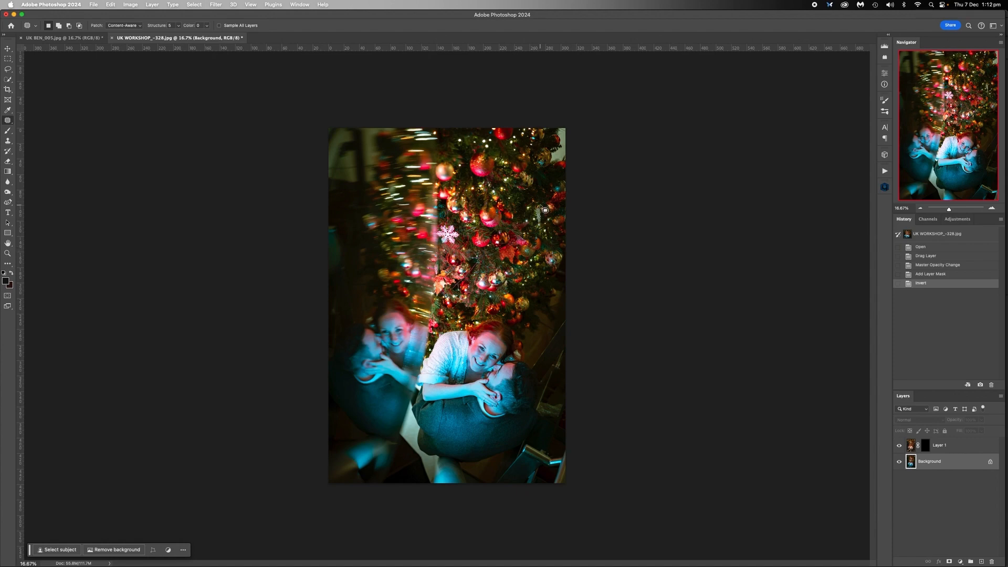
mouse_move(565, 189)
mouse_down()
mouse_move(544, 194)
mouse_move(532, 219)
mouse_move(559, 119)
mouse_move(577, 132)
mouse_move(572, 168)
mouse_up()
click(574, 161)
key(i)
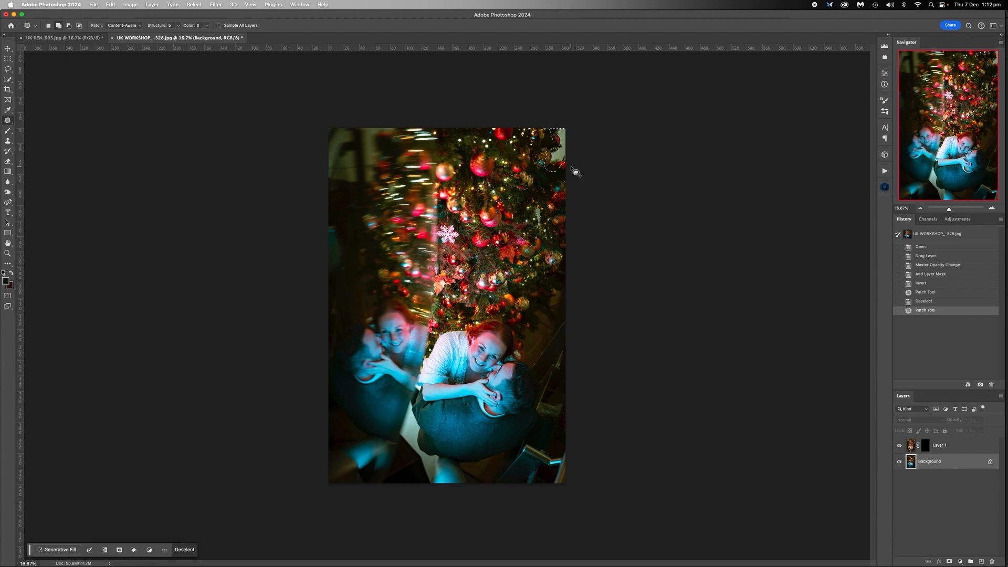
key(shift+BackSpace)
click(533, 327)
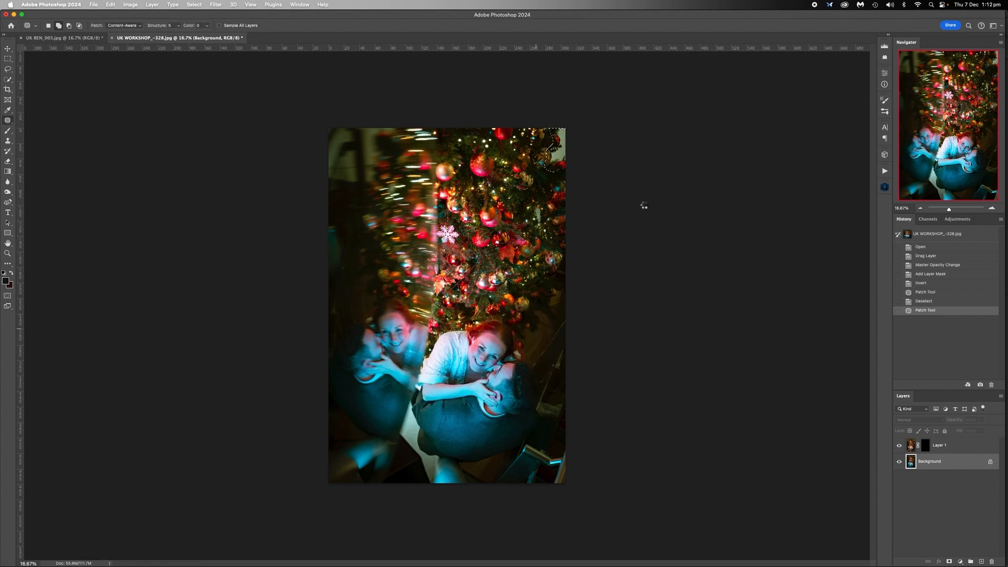
key(super+d)
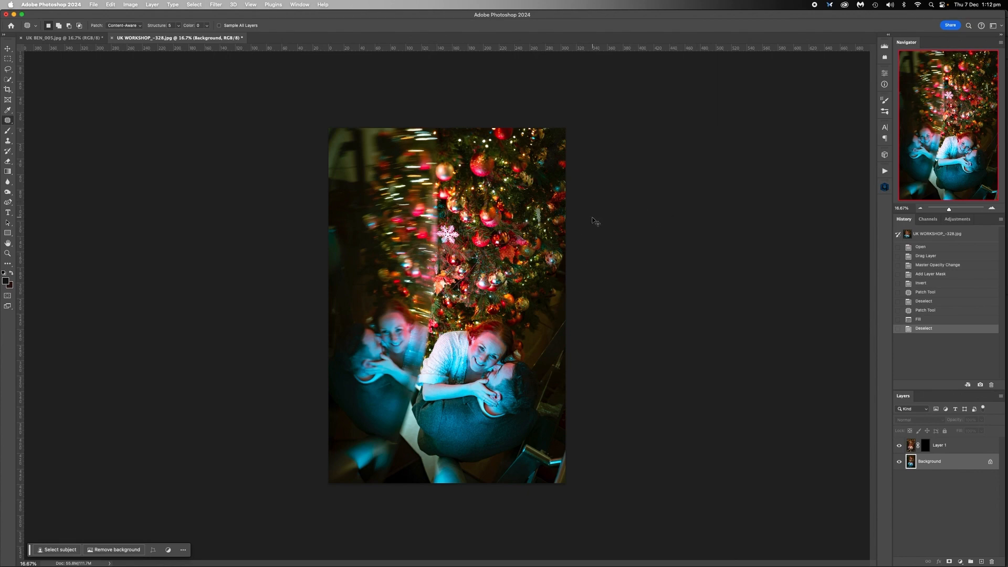
Restore the corner selection and try patching it with nearby Christmas tree texture, undoing each attempt.
key(super+z)
drag(554, 158, 502, 218)
key(super+d)
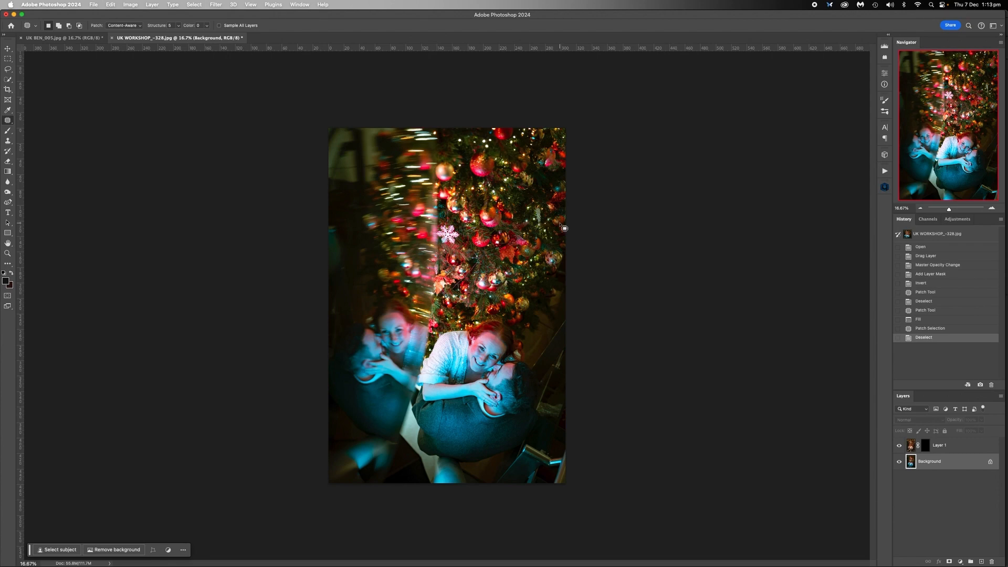
key(super+z)
key(super+z)
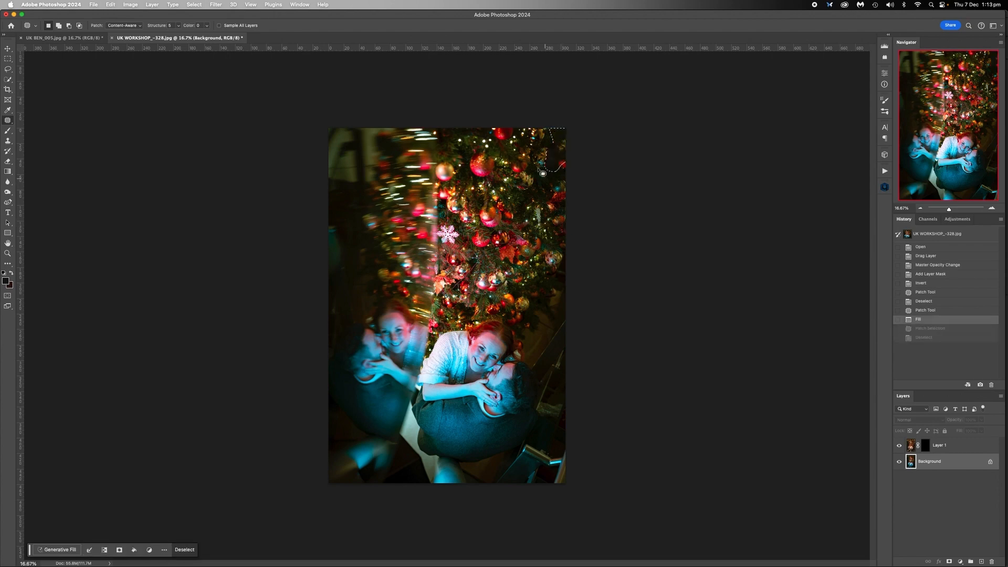
drag(560, 163, 501, 186)
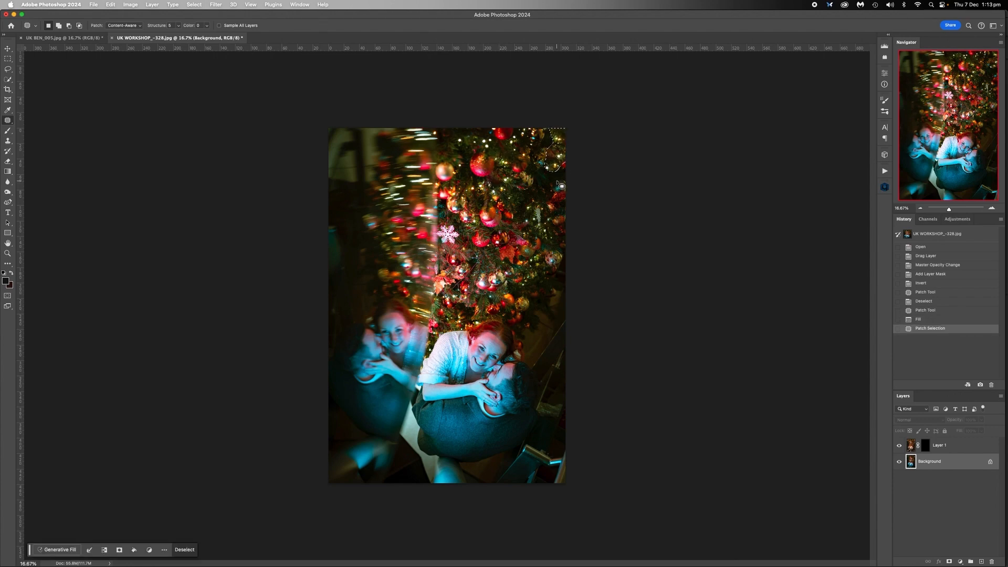
key(super+z)
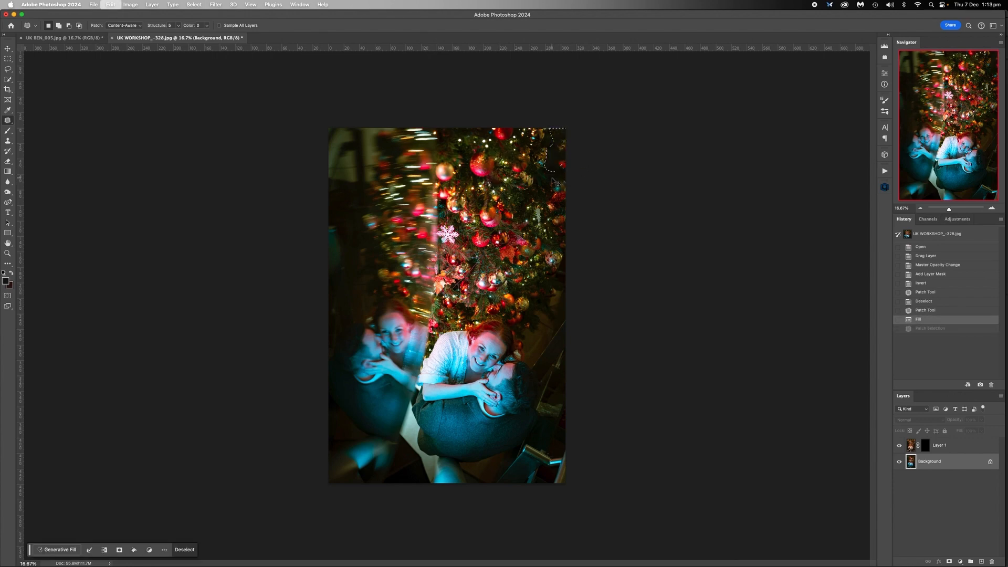
Apply another Content-Aware fill at 100% opacity to the selected upper-right corner of the Background photo, and clear the selection.
key(shift+BackSpace)
click(533, 327)
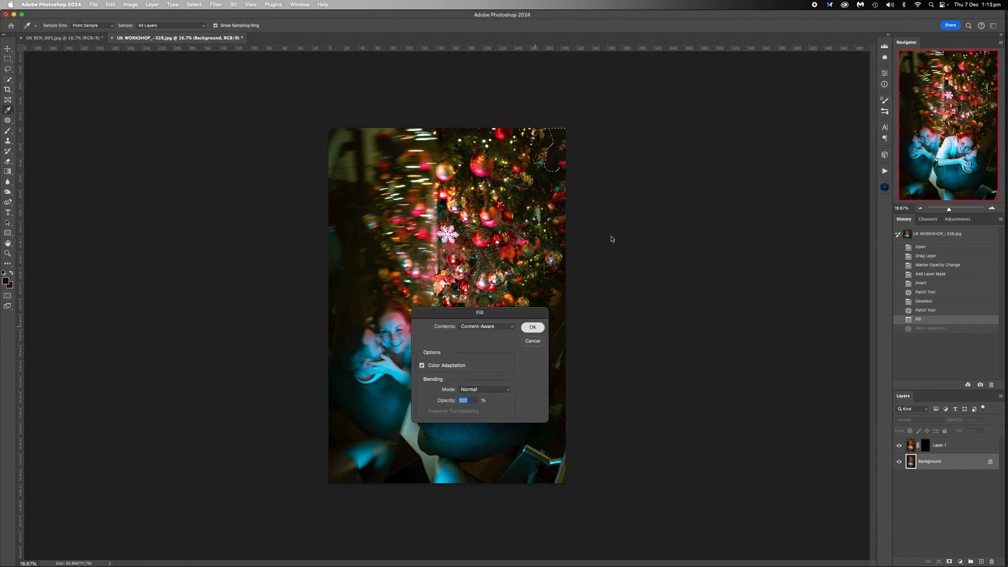
key(super+d)
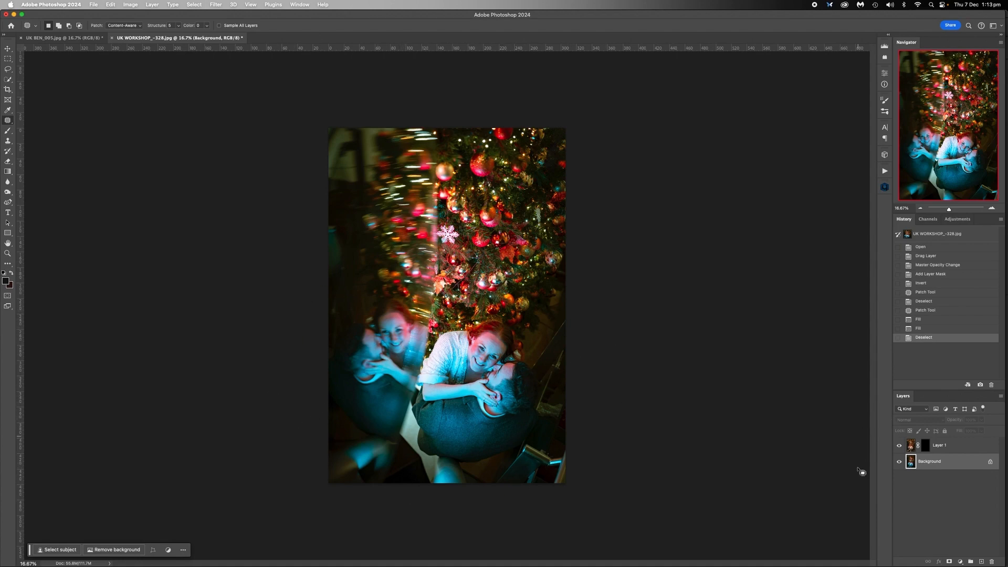
Invert Layer 1's mask to view the warm photo, and invert it back to black.
click(926, 447)
key(super+i)
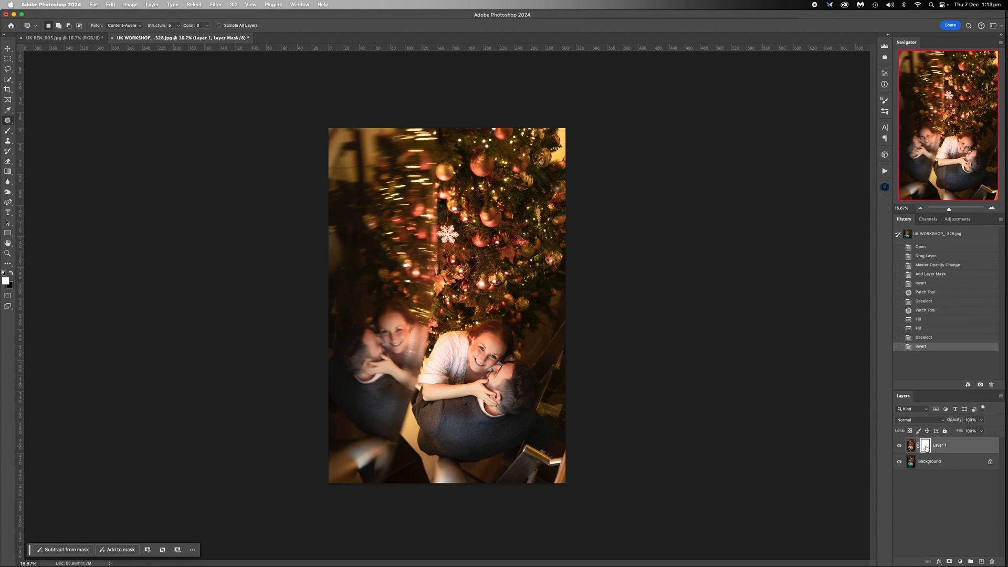
key(super+i)
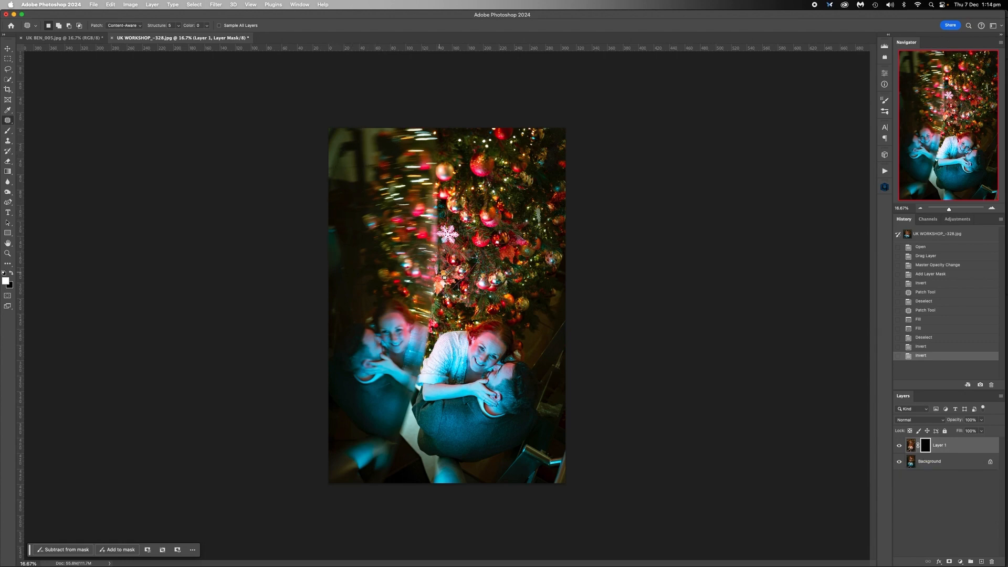
Target the Background layer, display the saved actions, and set the Brush tool's painting mode to Darken.
click(935, 462)
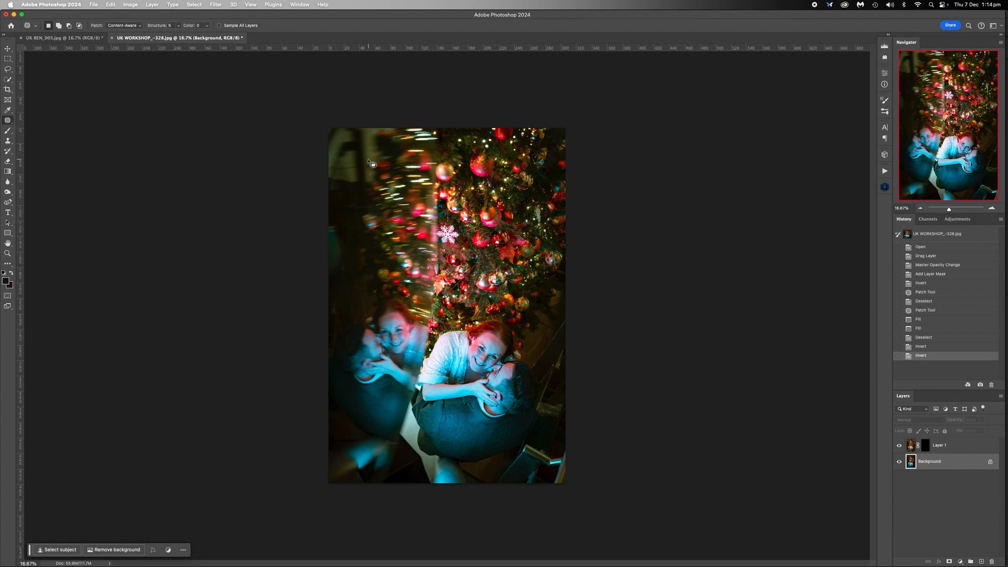
click(885, 171)
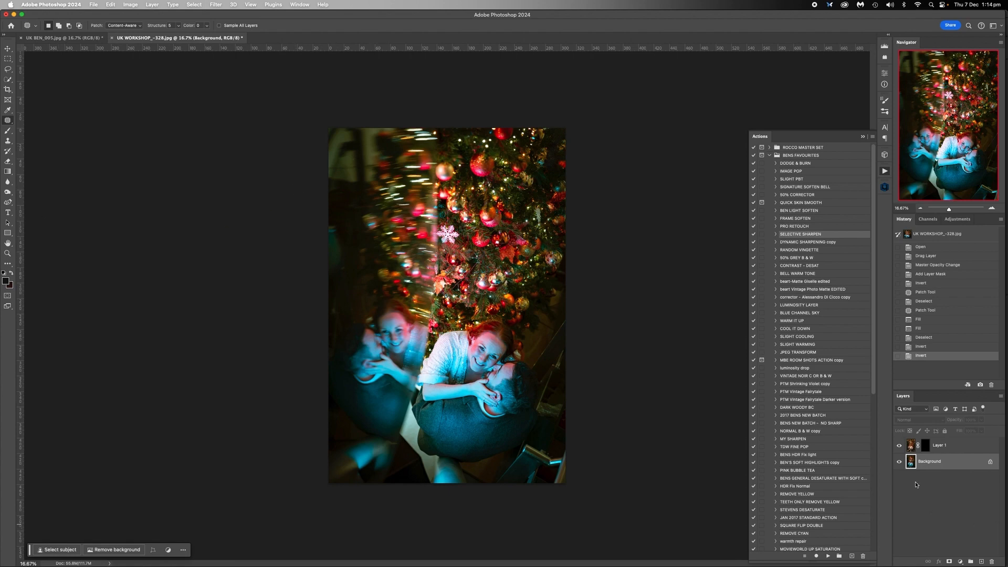
click(8, 131)
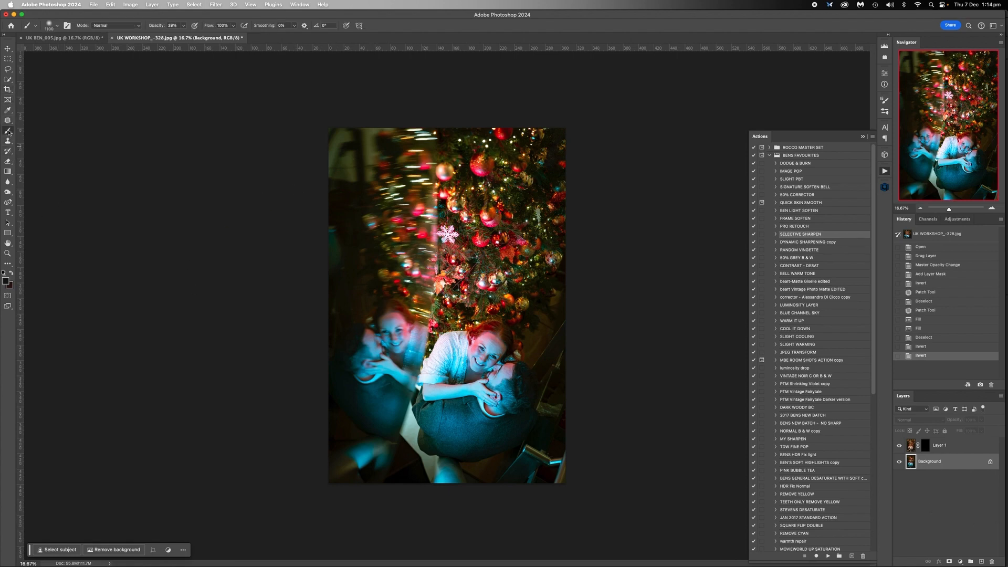
click(139, 27)
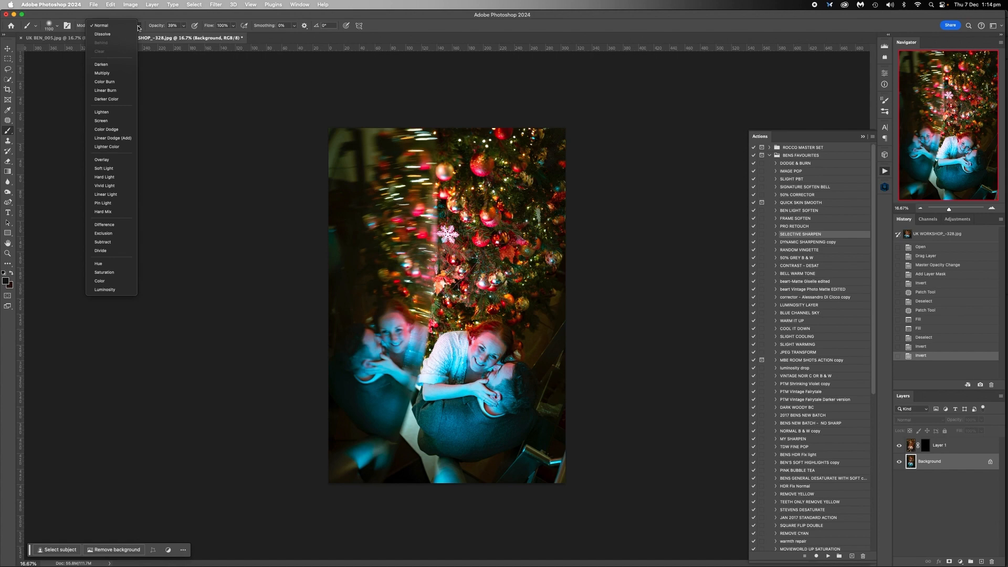
click(105, 64)
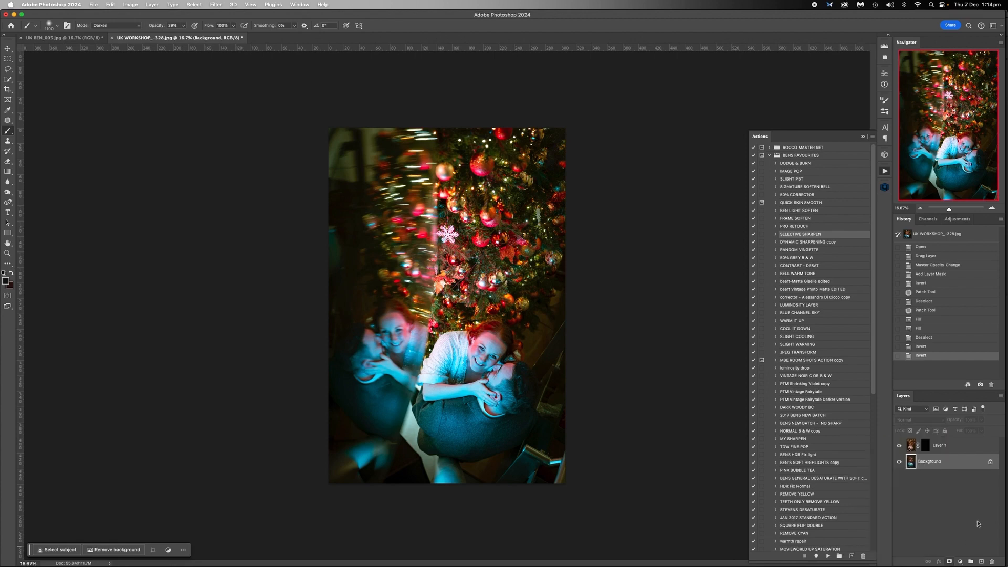
Convert the Background to Layer 0 and duplicate it, adding a layer mask to the copy.
double_click(937, 462)
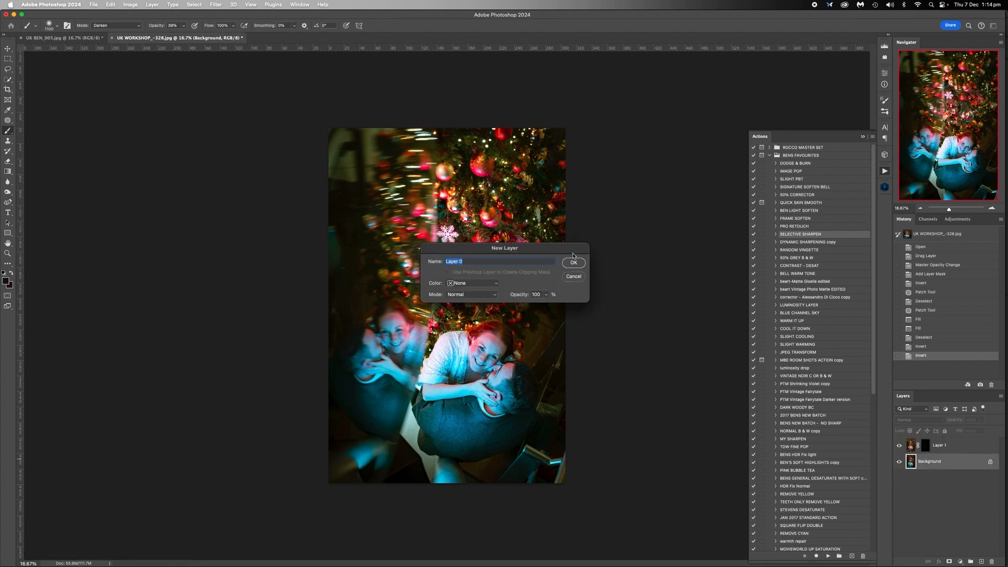
click(573, 262)
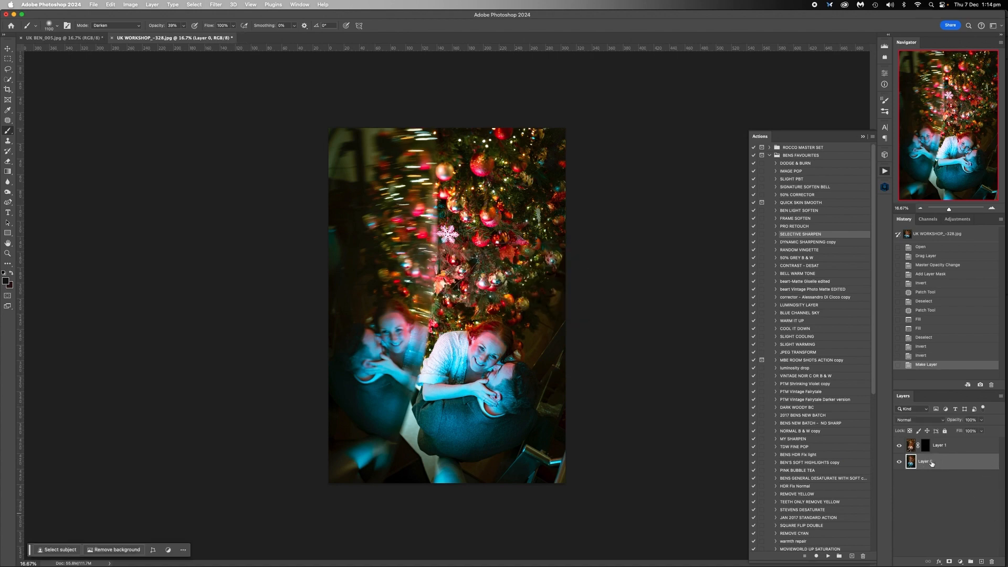
key(super+j)
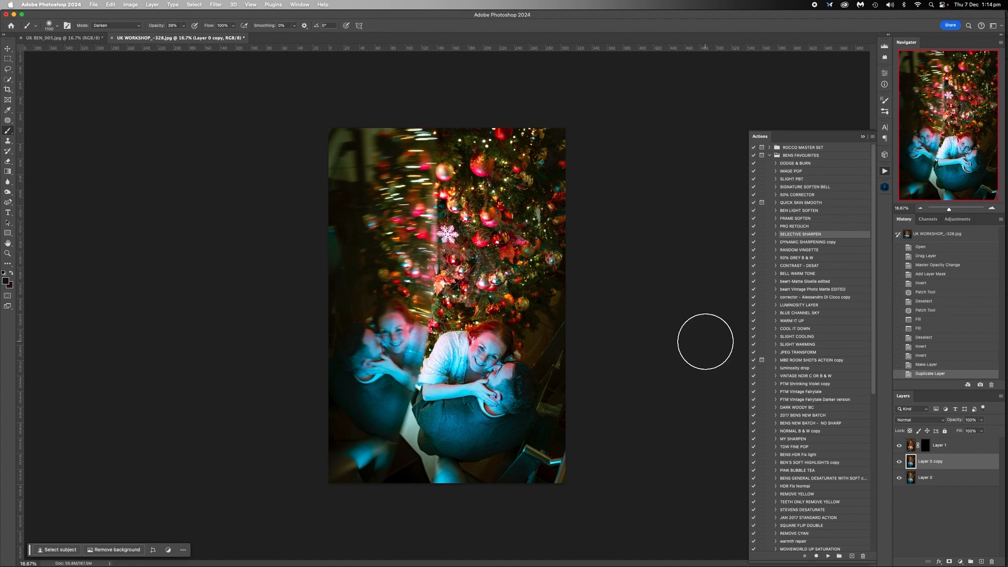
click(950, 562)
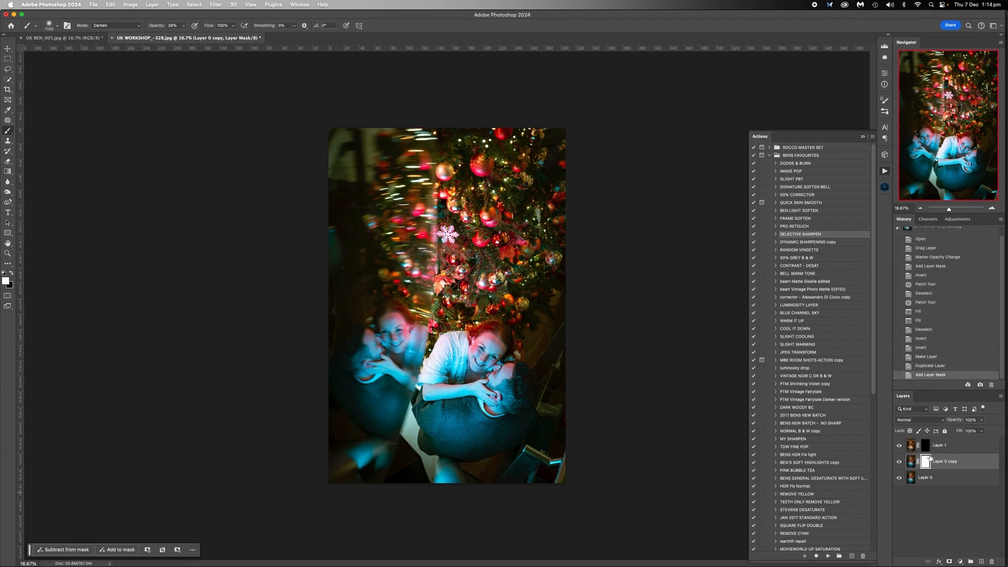
Paint dark tones in Darken mode at 29% opacity over the bright upper-left background of the Layer 0 copy image.
click(912, 462)
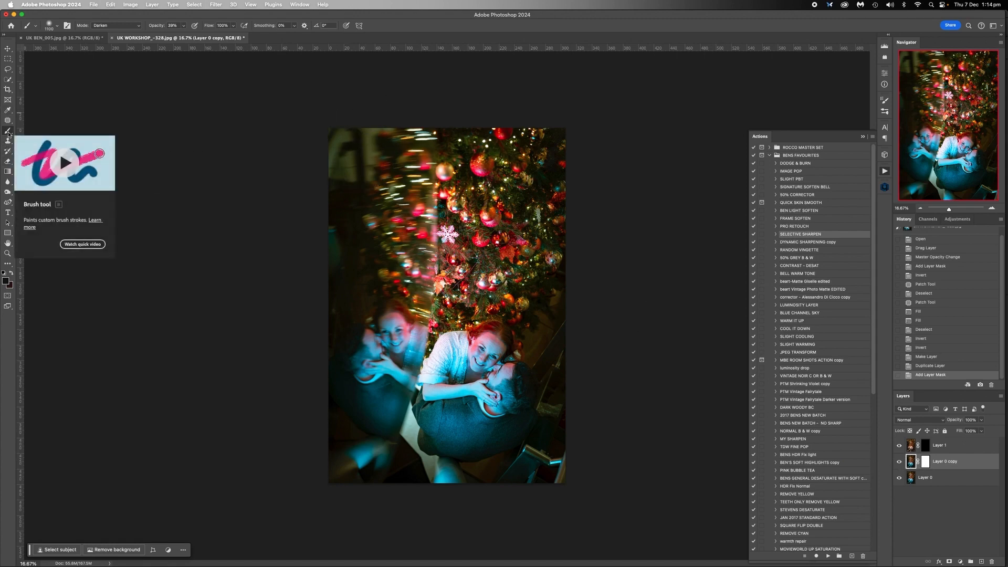
click(183, 26)
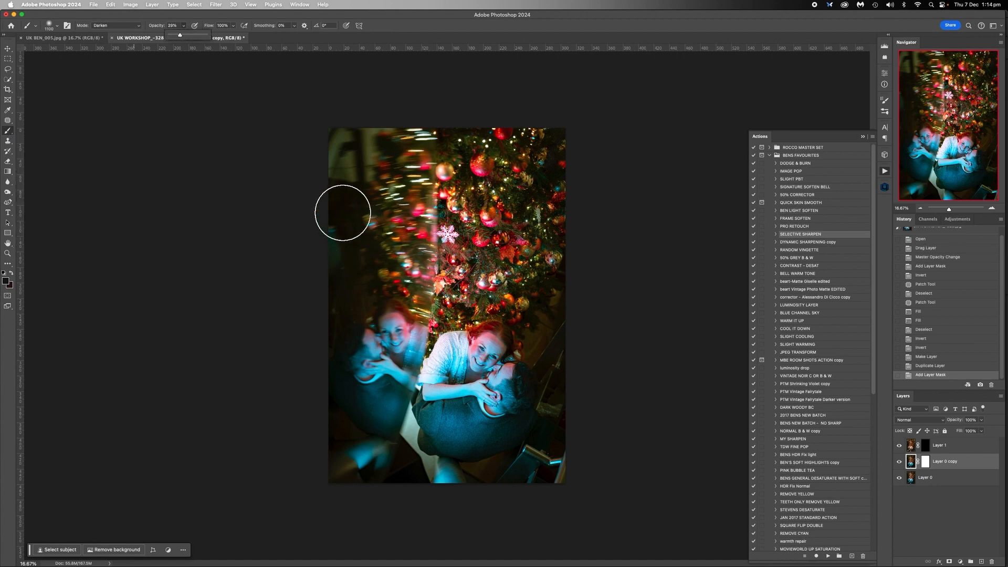
click(335, 186)
click(329, 161)
click(330, 160)
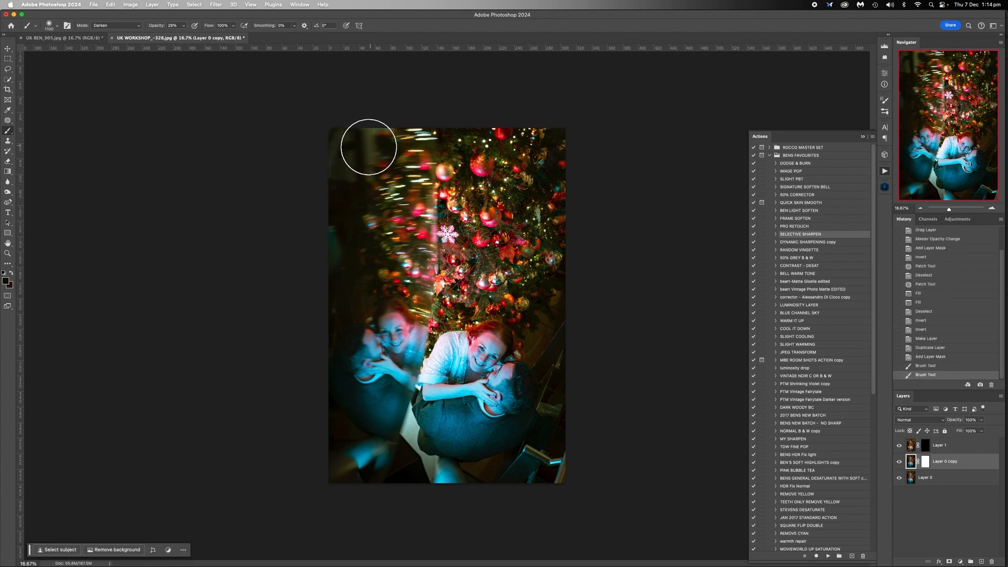
click(370, 148)
click(378, 131)
click(384, 130)
click(373, 139)
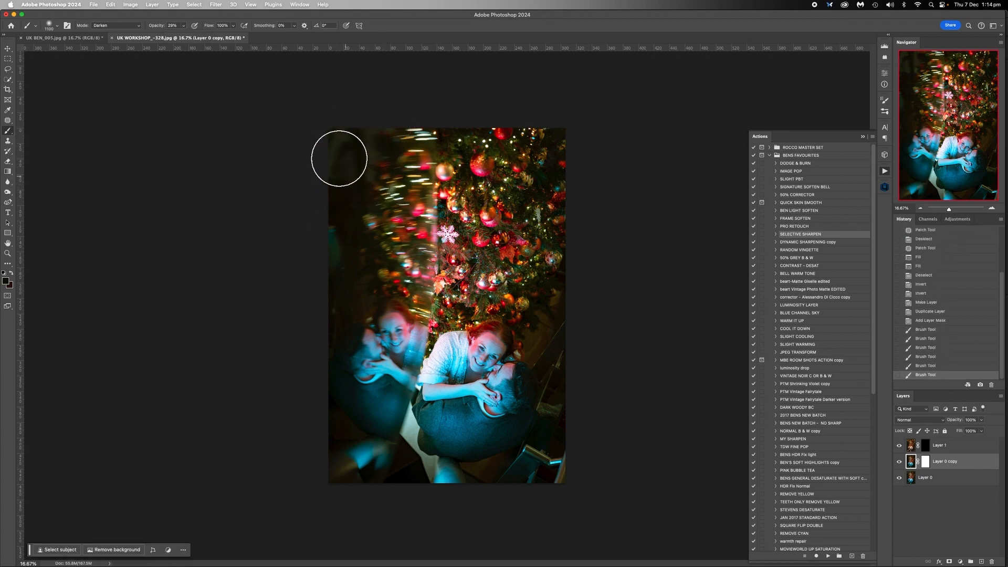
click(338, 158)
click(337, 145)
click(324, 250)
click(350, 151)
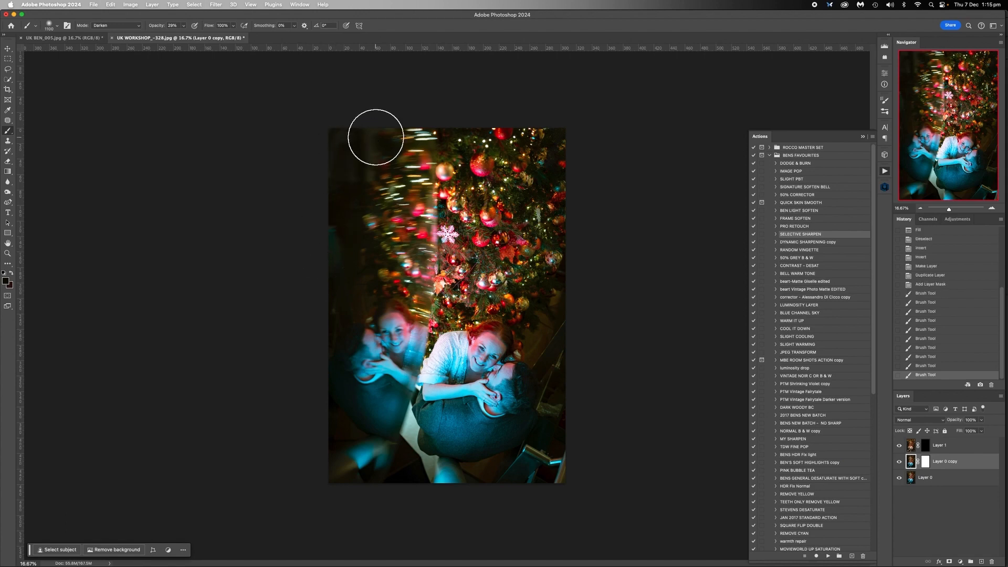
click(377, 137)
click(371, 173)
click(370, 182)
click(337, 175)
click(339, 136)
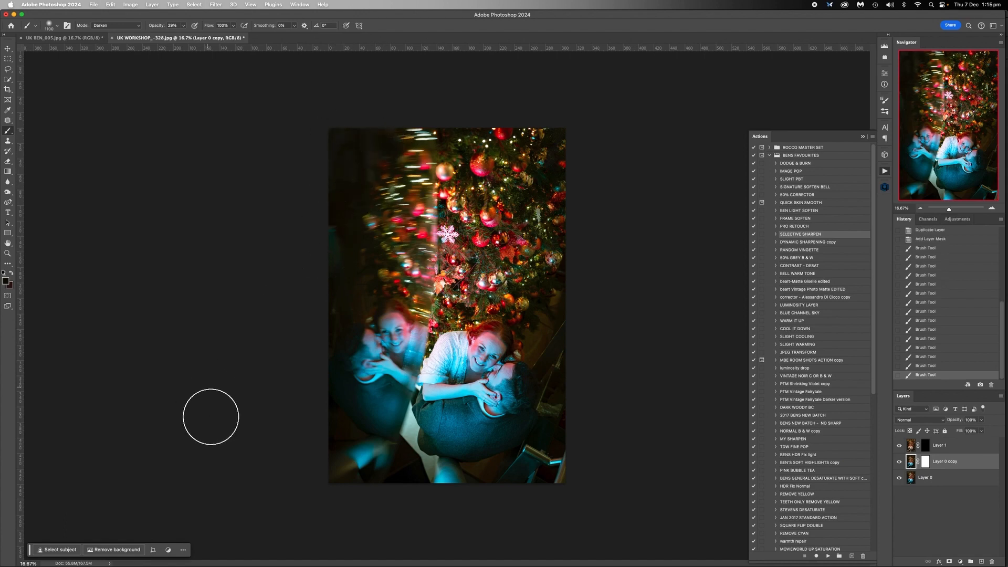
Darken the lower-left reflection and the floor along the photo's bottom edge with the Brush, keeping Darken mode.
click(325, 339)
click(349, 449)
click(369, 463)
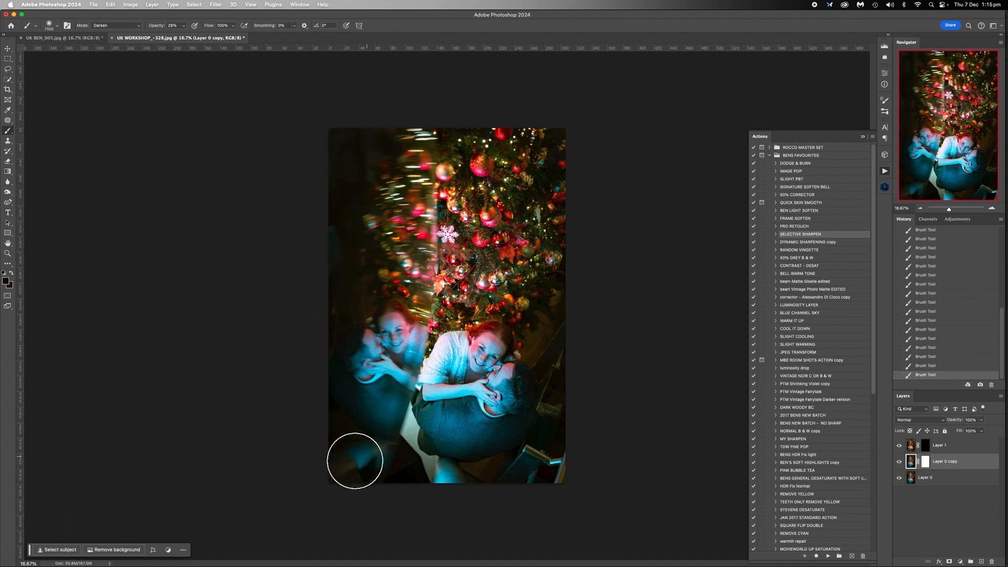
click(349, 461)
click(352, 470)
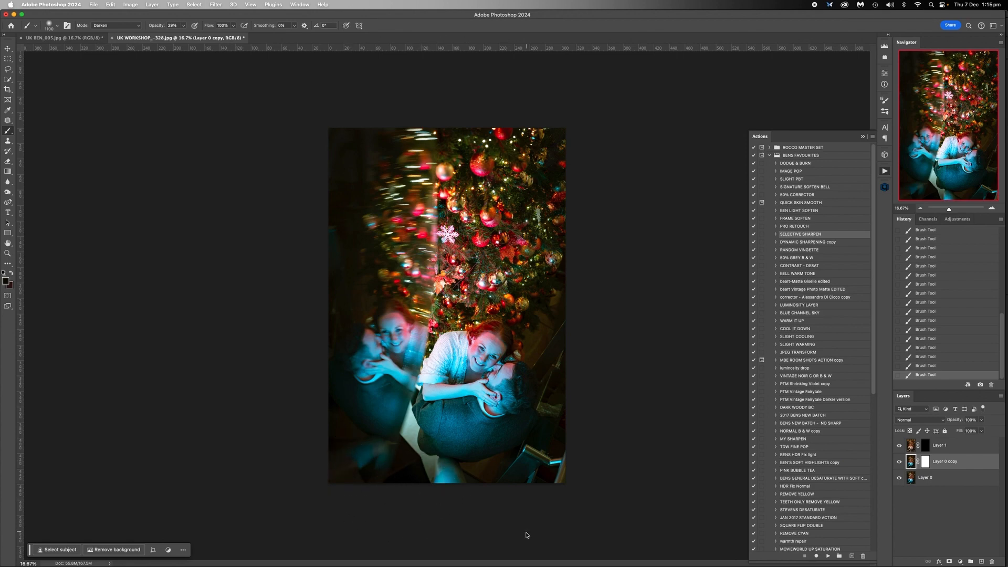
click(438, 490)
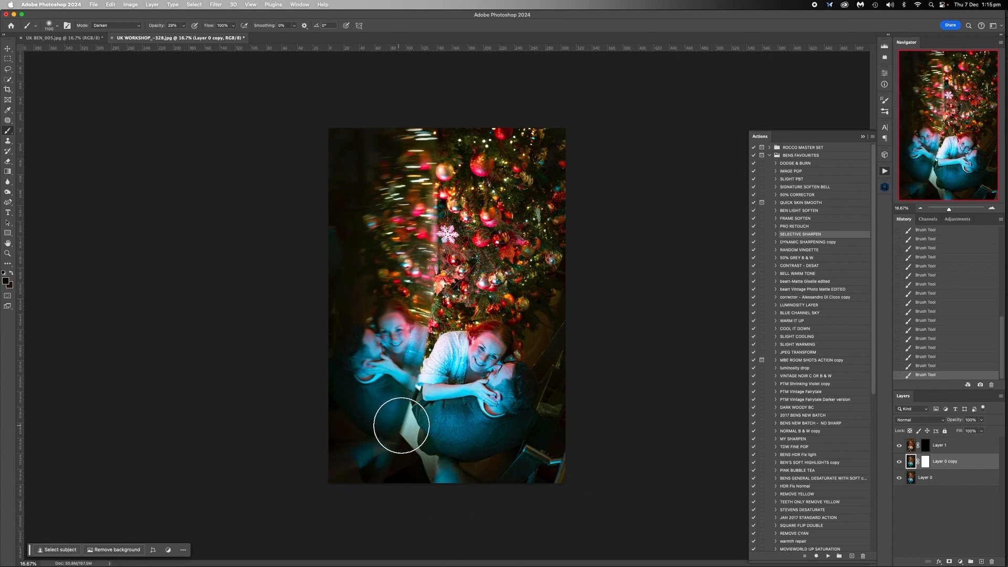
click(406, 421)
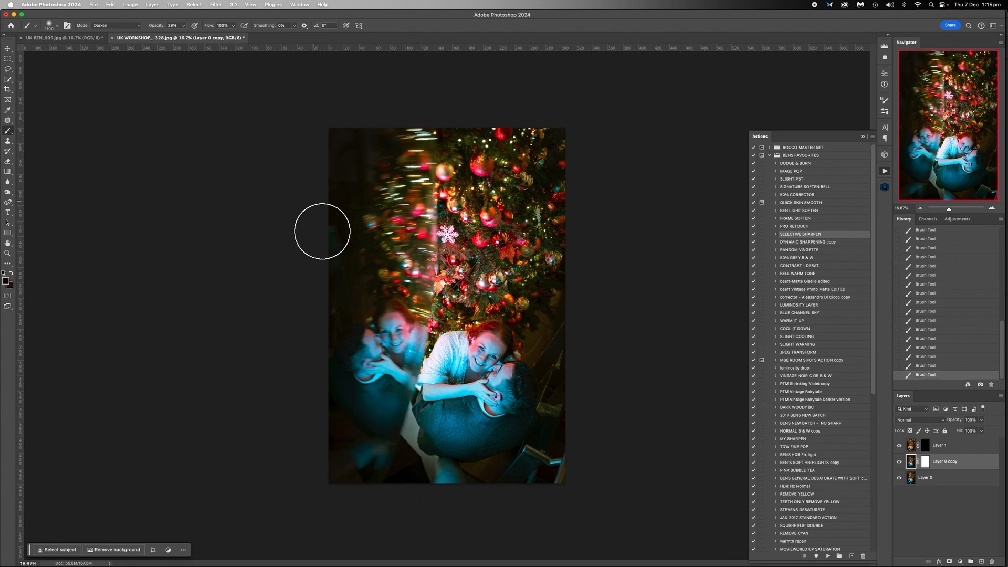
click(107, 26)
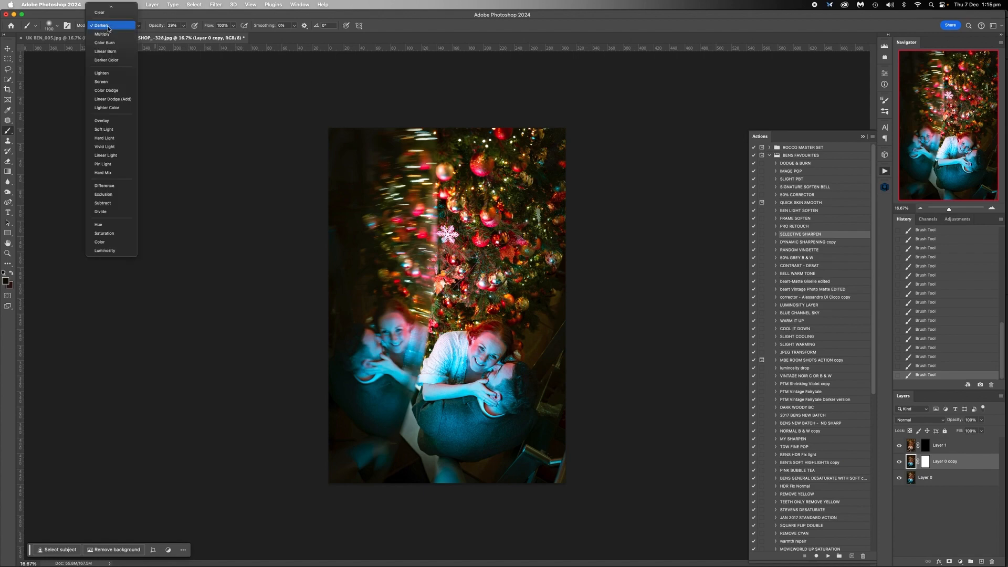
click(112, 27)
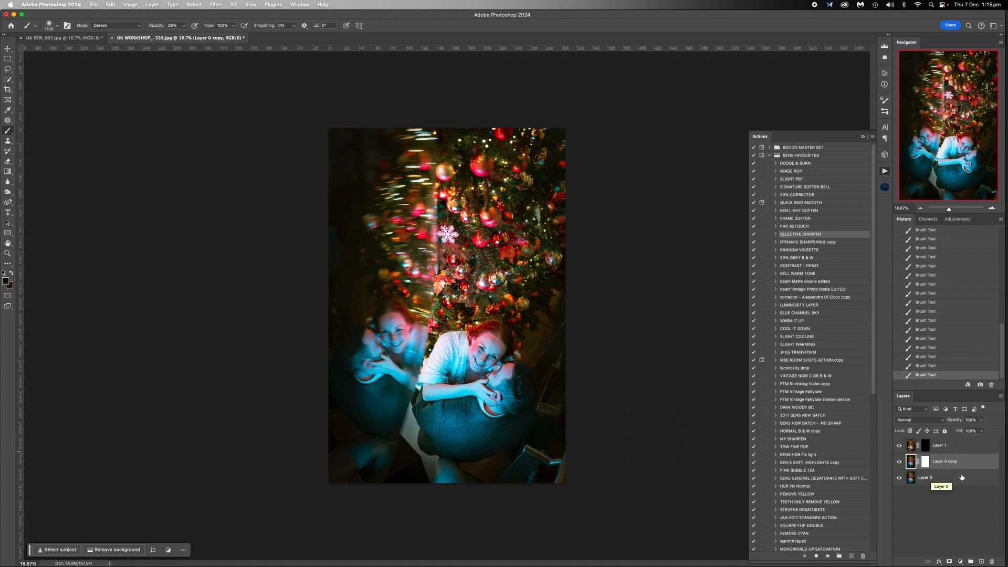
Merge the darkened Layer 0 copy with Layer 0.
shift+click(945, 476)
right_click(945, 476)
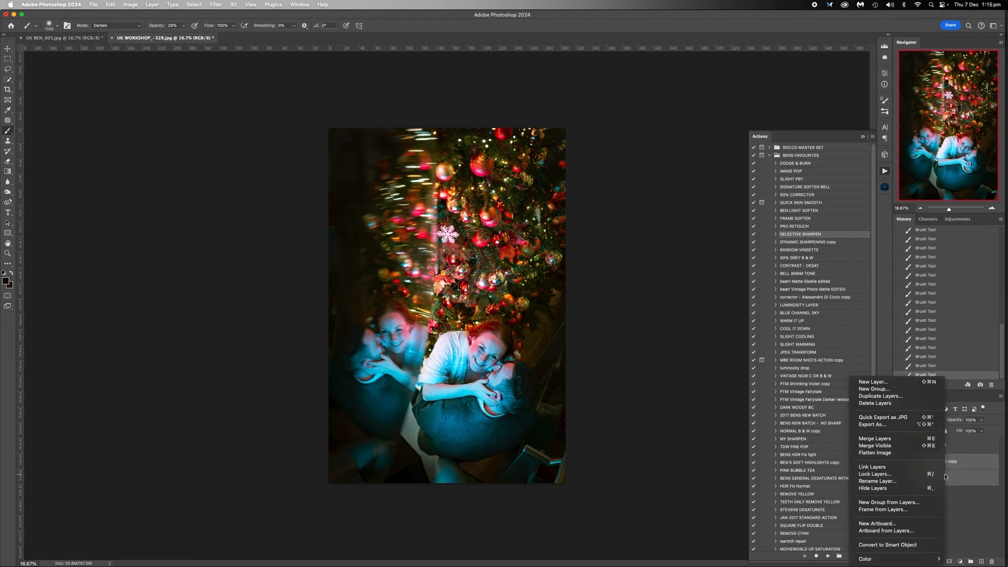
click(900, 438)
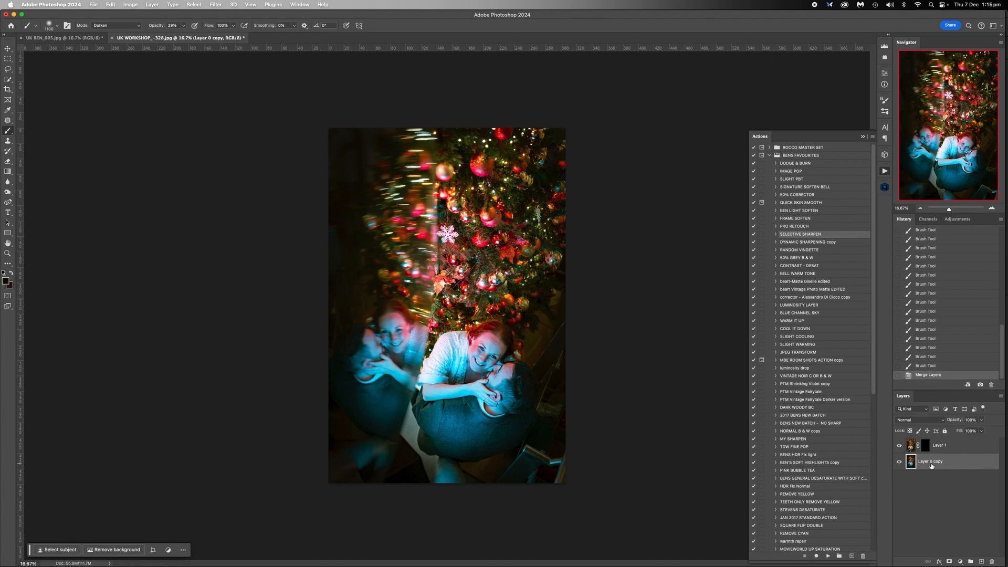
Target Layer 1's layer mask and set the Brush to Normal mode with a higher opacity.
click(925, 446)
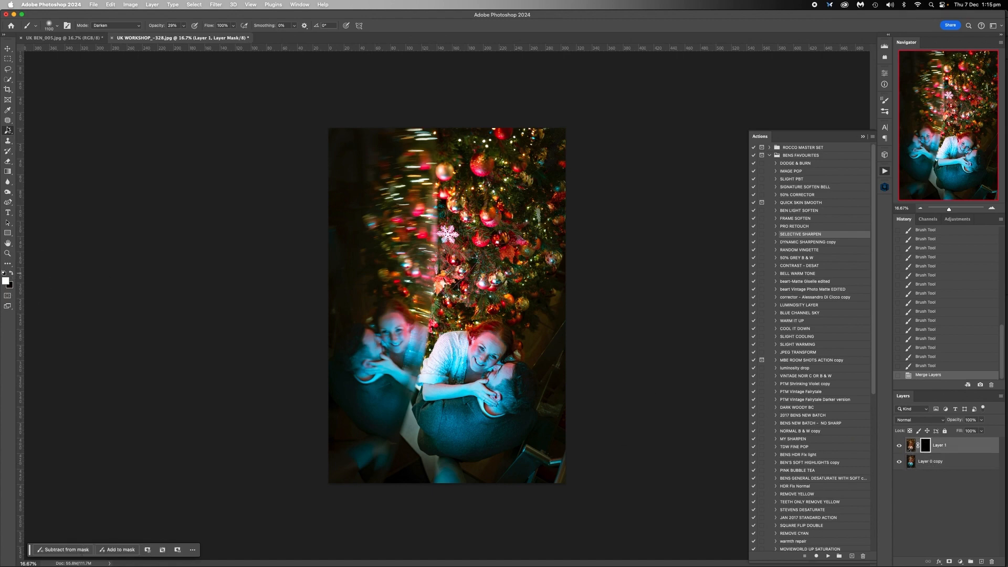
click(137, 26)
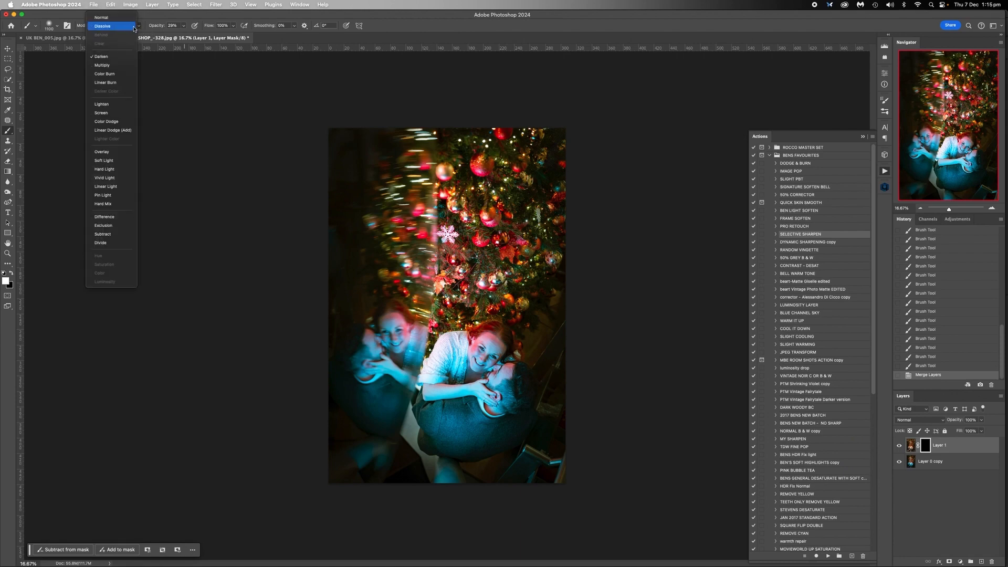
click(111, 16)
click(184, 26)
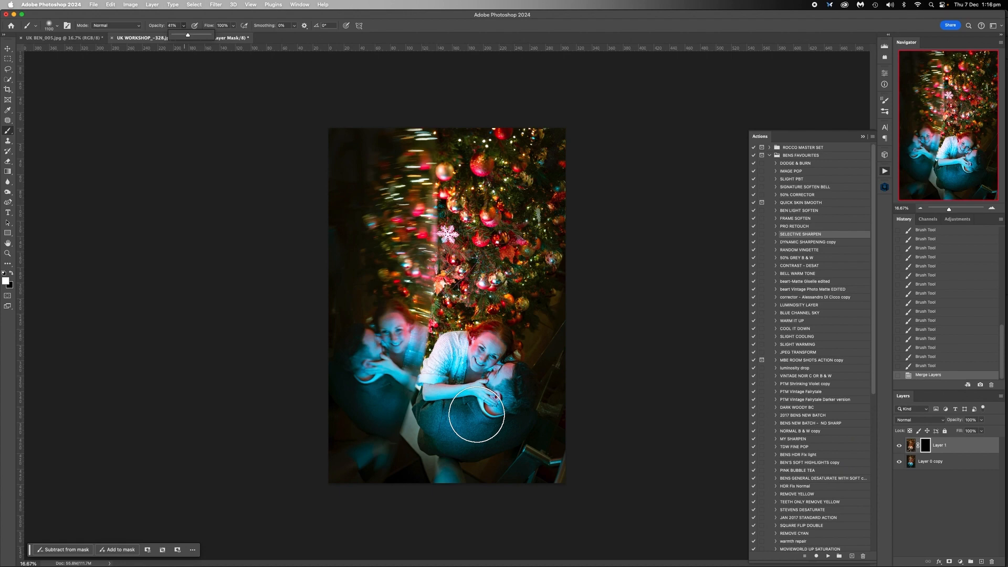
Paint white on Layer 1's mask with a smaller brush to reveal the warm-lit version over the woman's face and neck.
click(992, 208)
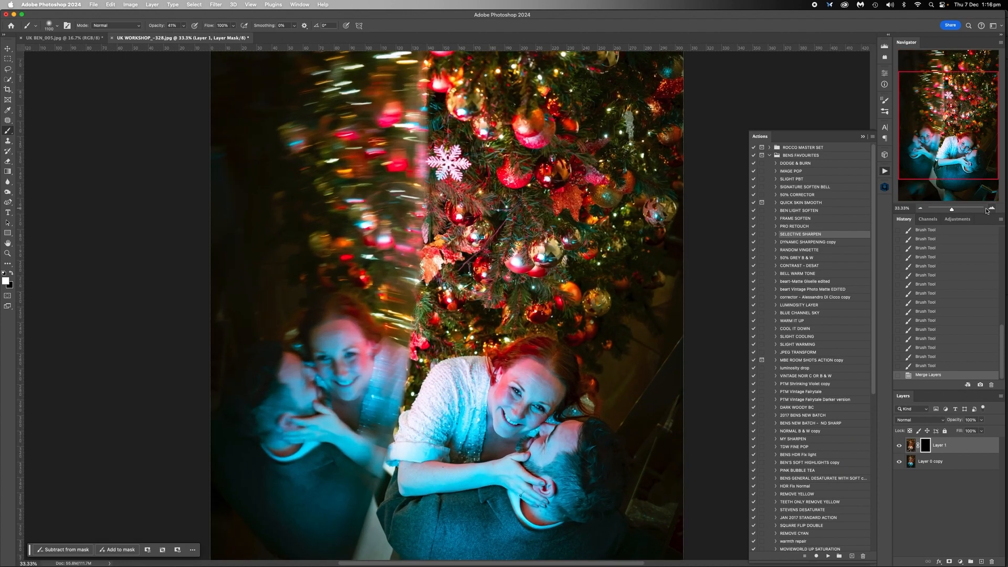
key(bracketleft)
key(bracketleft)
key(bracketleft)
key(bracketleft)
key(bracketleft)
key(bracketleft)
key(bracketleft)
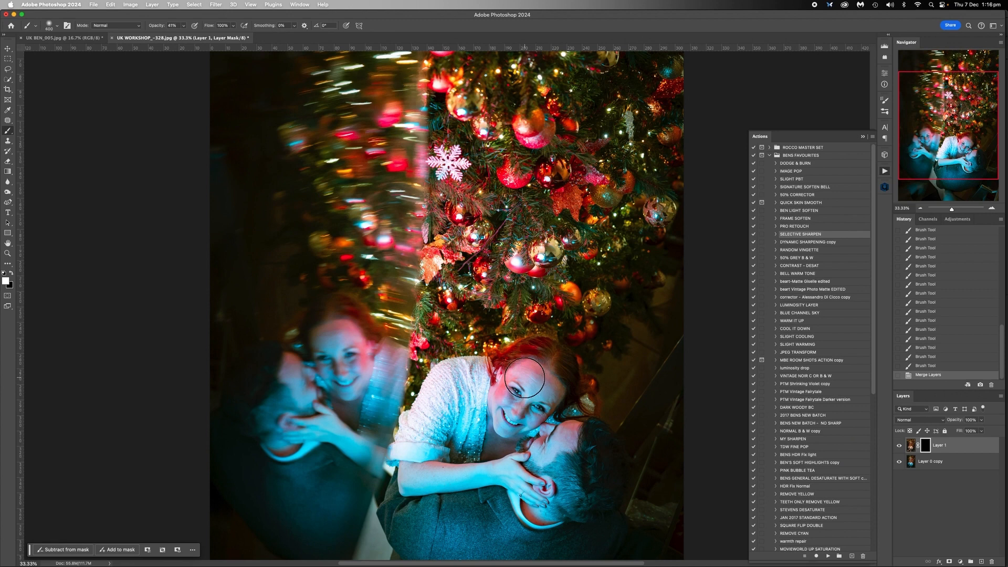
click(527, 379)
click(530, 380)
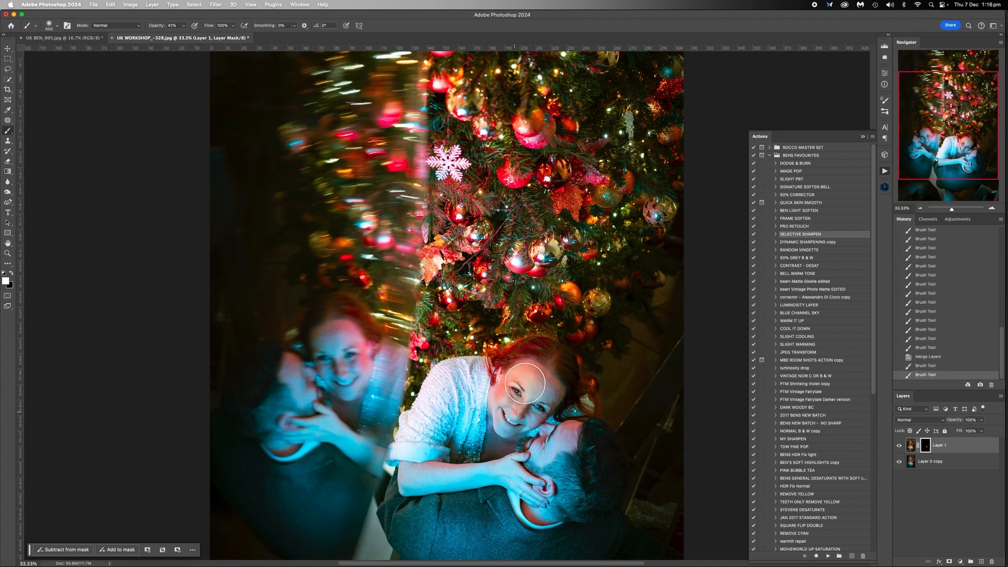
click(533, 409)
click(534, 408)
click(534, 389)
click(508, 421)
click(484, 430)
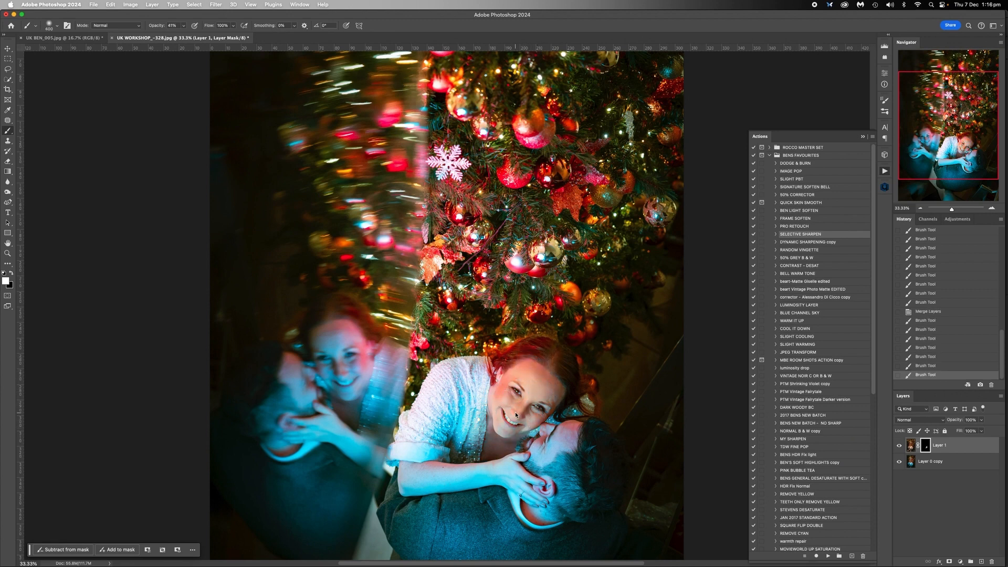
click(516, 420)
click(533, 442)
click(545, 435)
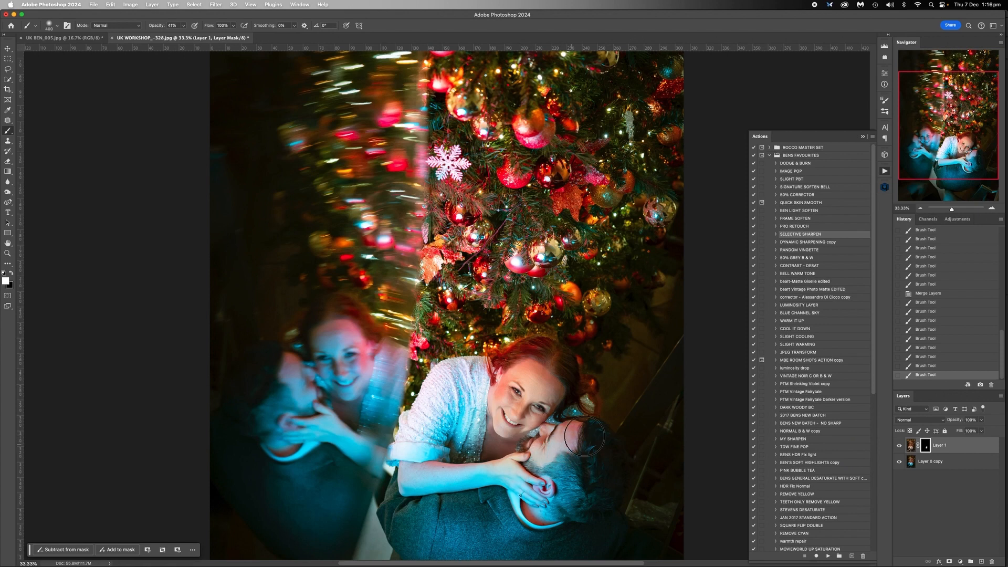
Enlarge the brush and reveal the warm-lit version over the man's head and the woman's hand, arm and top.
key(])
key(])
key(])
click(554, 472)
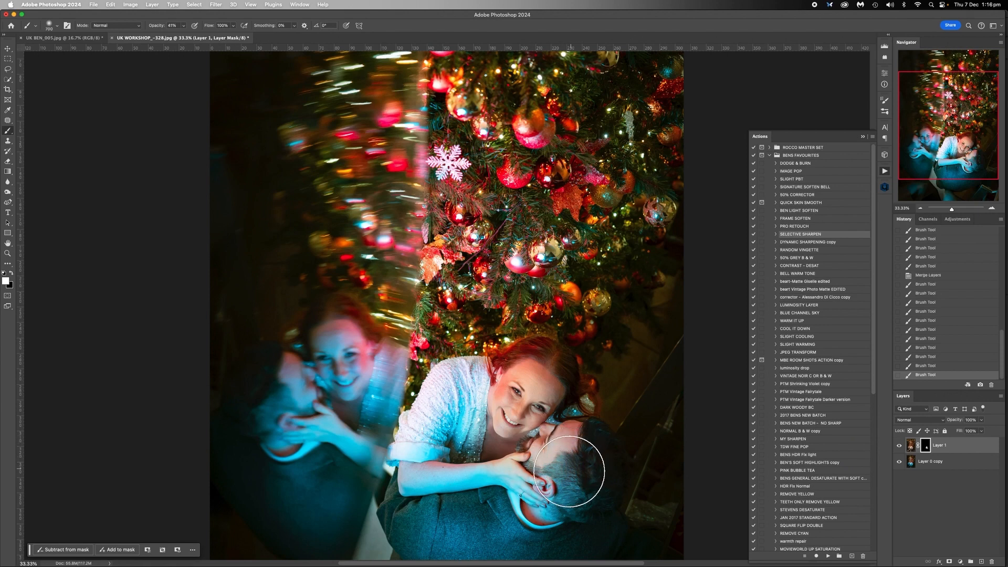
click(528, 486)
mouse_move(477, 469)
mouse_down()
mouse_move(500, 398)
mouse_move(477, 400)
mouse_move(449, 462)
mouse_up()
click(514, 398)
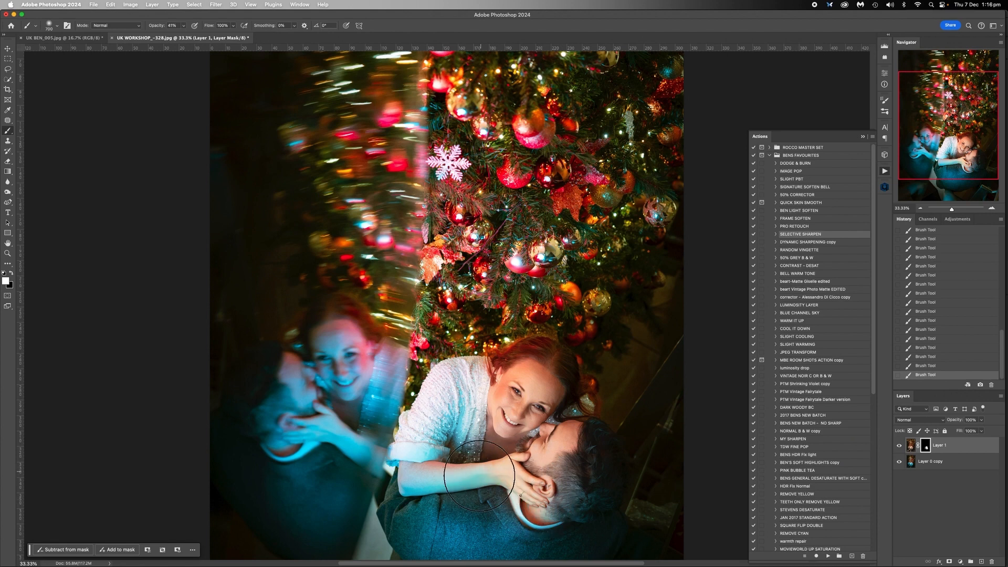
Reveal the warm-lit version over the man's jacket and the rest of the couple by painting the mask with a larger brush.
key(bracketleft)
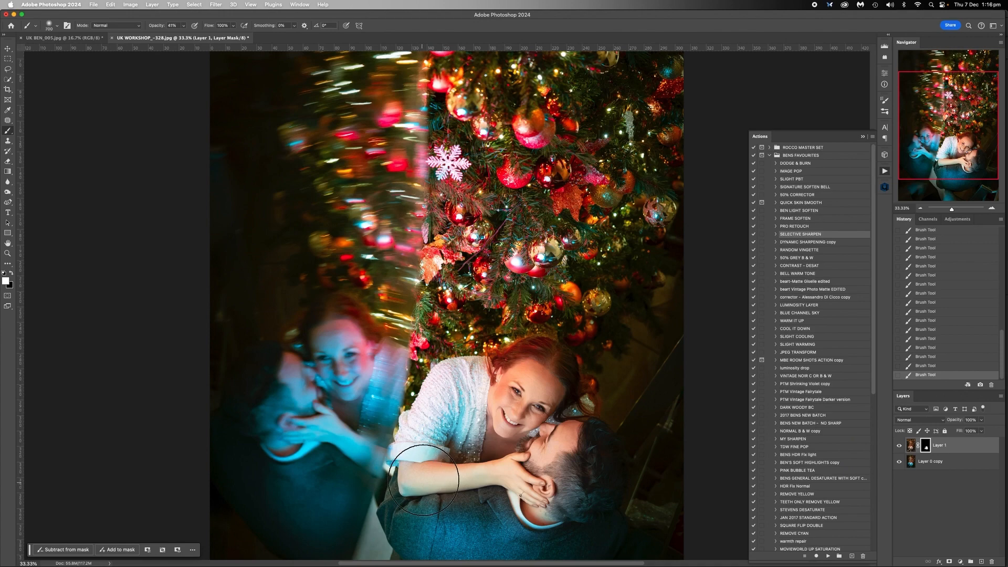
key(bracketleft)
key(bracketleft)
key(bracketleft)
key(bracketright)
key(bracketright)
key(bracketright)
key(bracketright)
key(bracketright)
key(bracketright)
key(bracketright)
key(bracketright)
scroll(472, 367, down, 5)
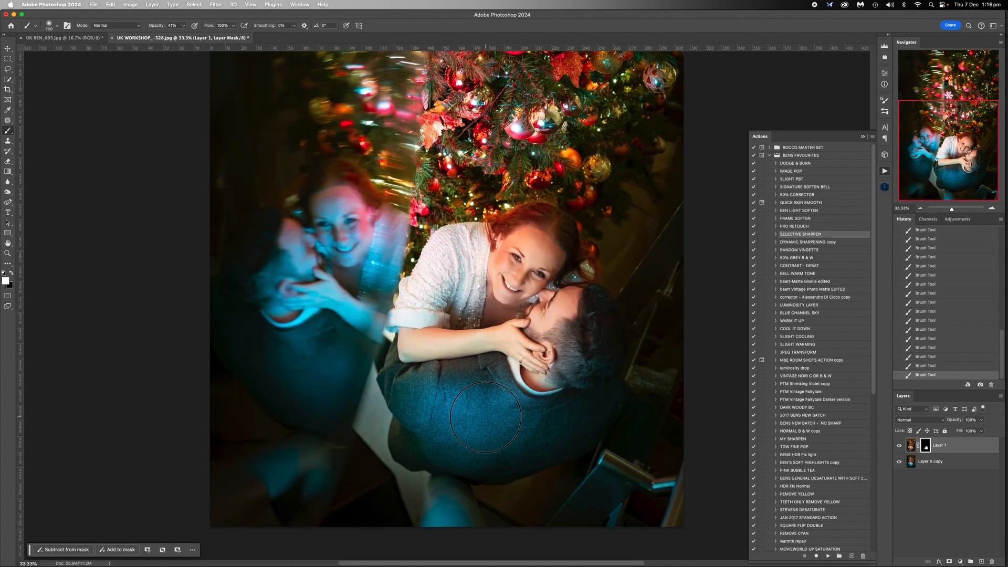
mouse_move(446, 341)
mouse_down()
mouse_move(462, 414)
mouse_move(456, 380)
mouse_move(543, 373)
mouse_move(548, 338)
mouse_move(562, 360)
mouse_move(528, 341)
mouse_up()
mouse_move(497, 405)
mouse_down()
mouse_move(582, 406)
mouse_move(491, 421)
mouse_move(534, 342)
mouse_move(565, 329)
mouse_move(571, 376)
mouse_up()
scroll(528, 389, right, 4)
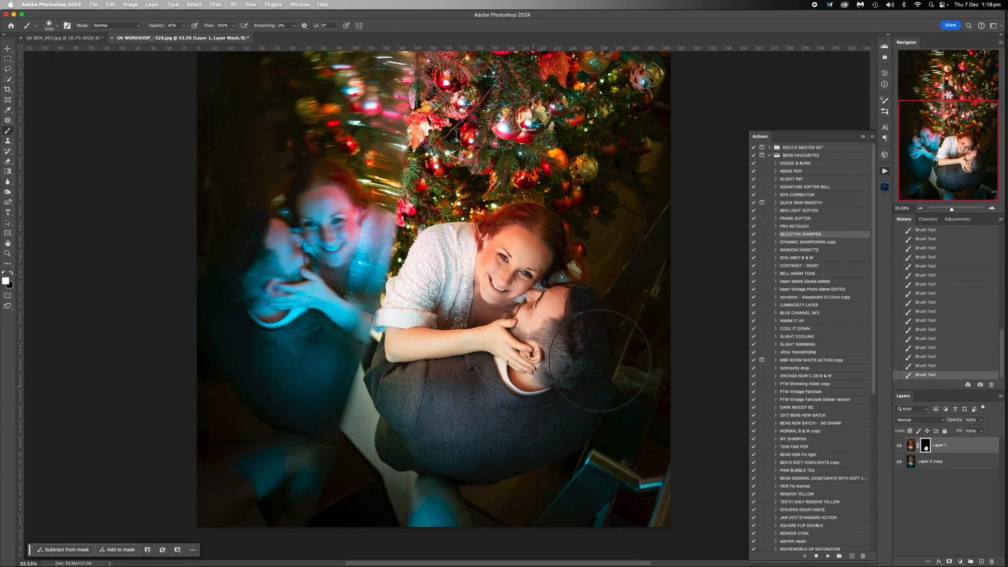
key(super+minus)
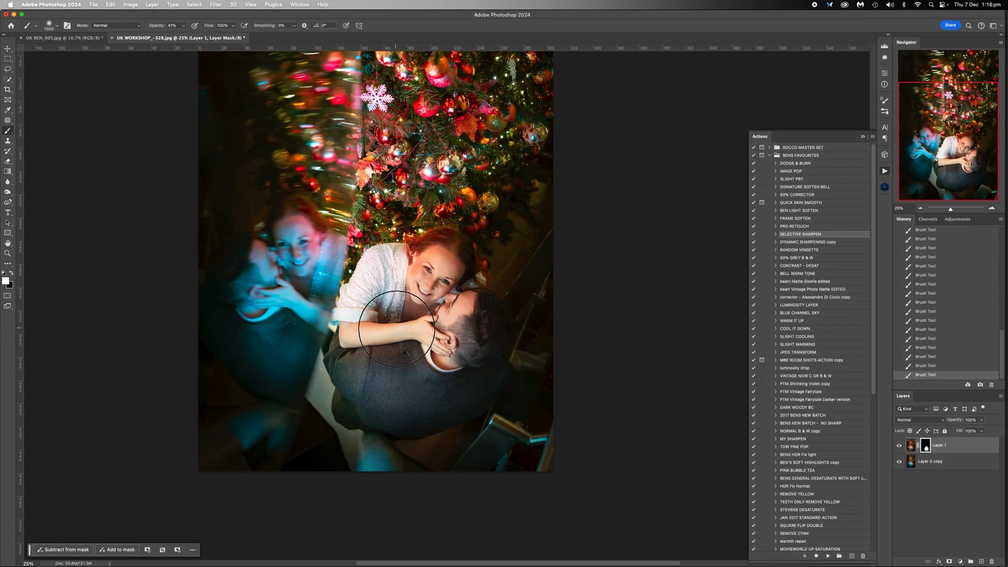
click(435, 276)
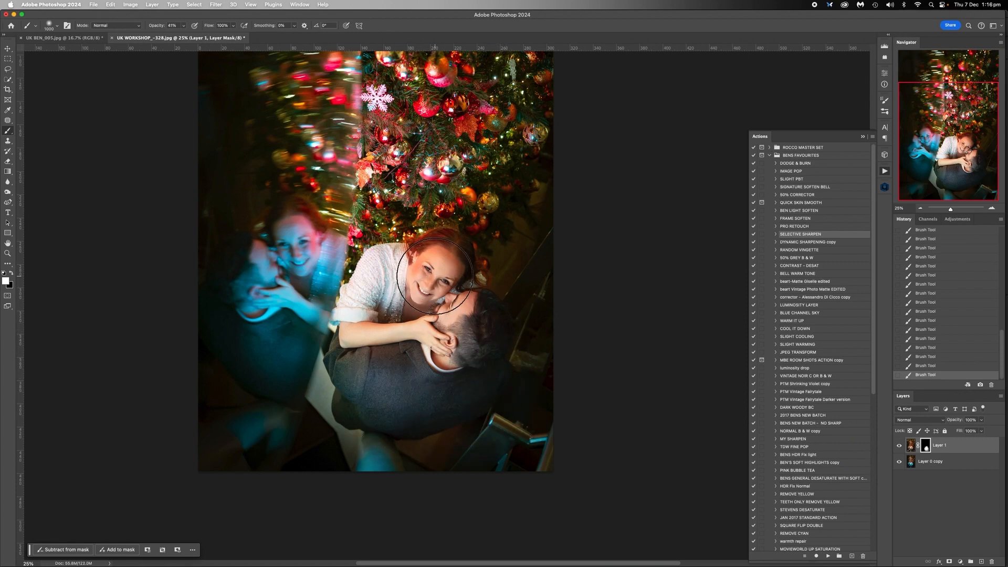
Paint white on Layer 1's mask over the couple's reflection to reveal its warm-lit faces, arms and jacket.
key(bracketleft)
key(bracketleft)
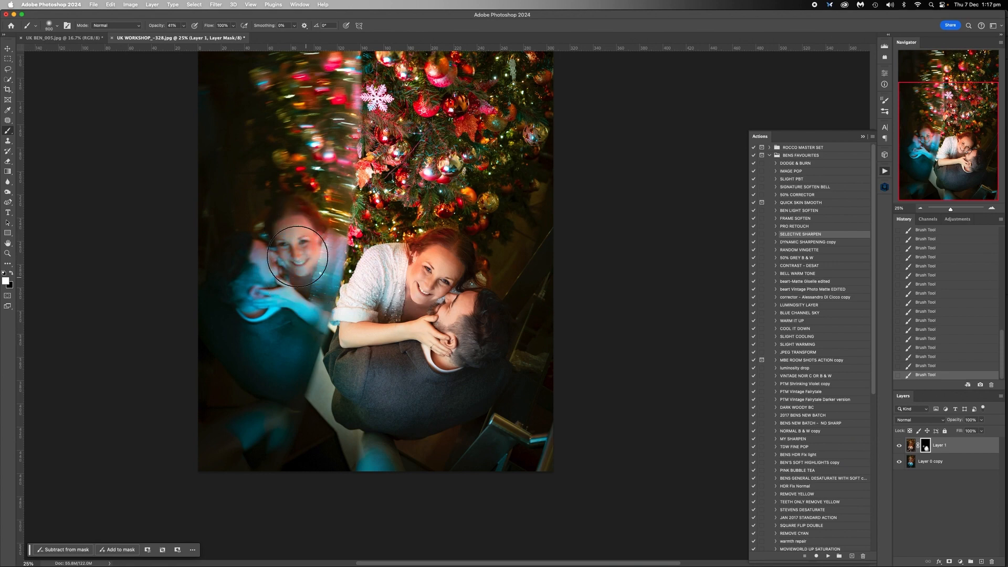
mouse_move(297, 256)
mouse_down()
mouse_move(325, 259)
mouse_move(311, 302)
mouse_move(295, 233)
mouse_move(298, 252)
mouse_move(253, 265)
mouse_move(275, 281)
mouse_move(260, 279)
mouse_move(267, 297)
mouse_move(275, 289)
mouse_move(262, 293)
mouse_move(293, 319)
mouse_move(296, 339)
mouse_move(281, 350)
mouse_move(305, 270)
mouse_move(293, 226)
mouse_move(328, 260)
mouse_move(290, 237)
mouse_move(245, 268)
mouse_move(255, 324)
mouse_move(292, 343)
mouse_up()
key(bracketright)
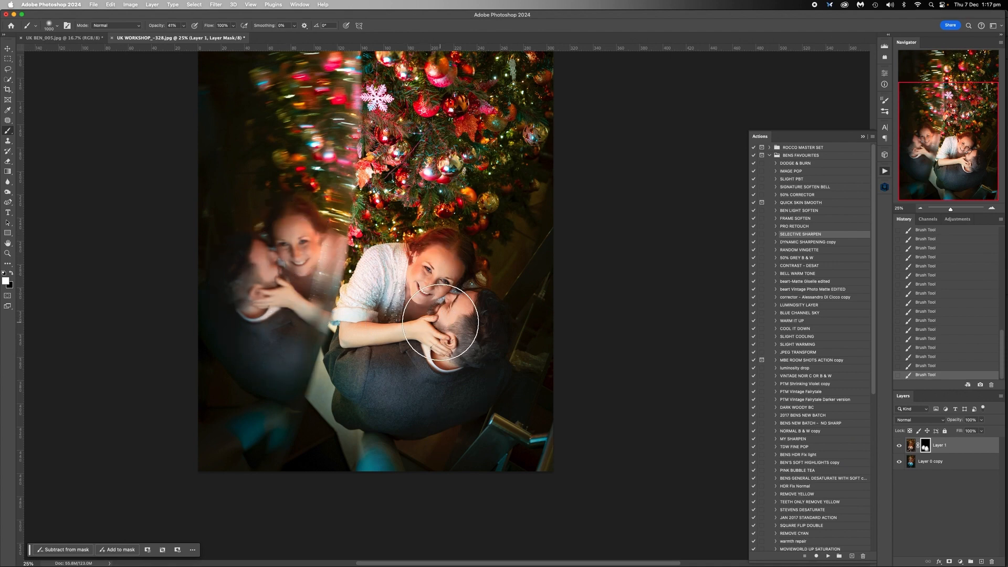
Check the blended photo at different zoom levels and flatten the image into a single layer.
click(919, 208)
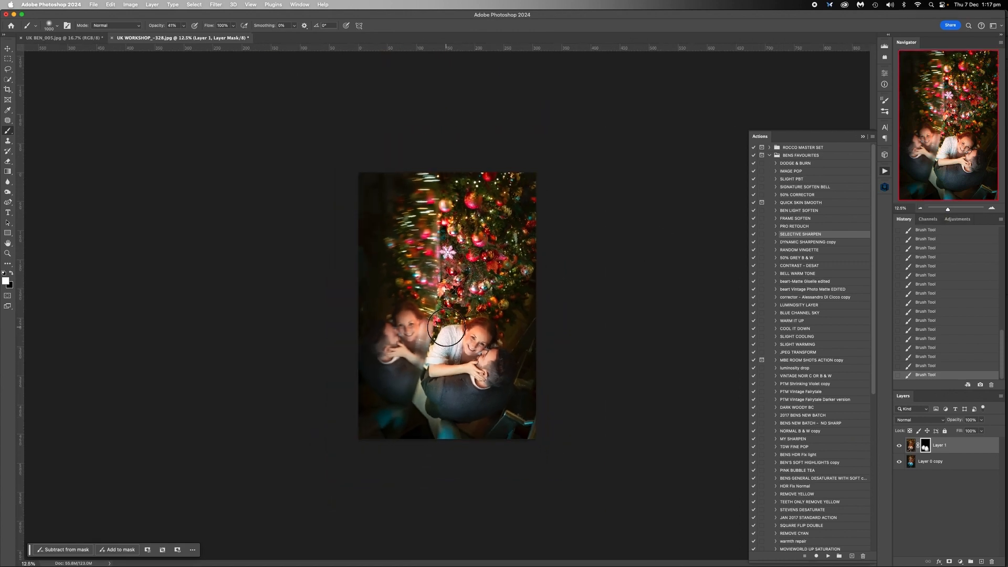
click(991, 208)
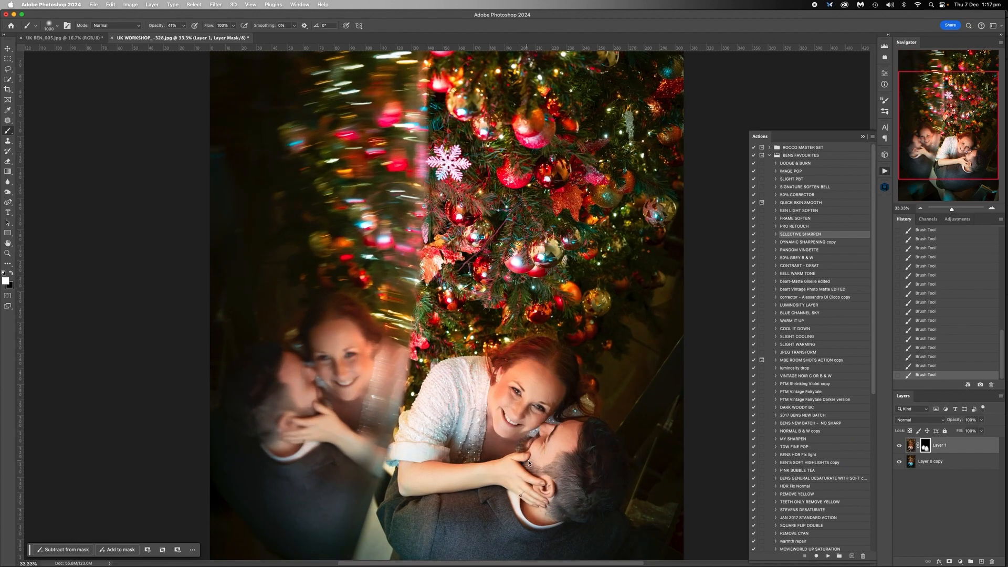
click(921, 209)
click(921, 208)
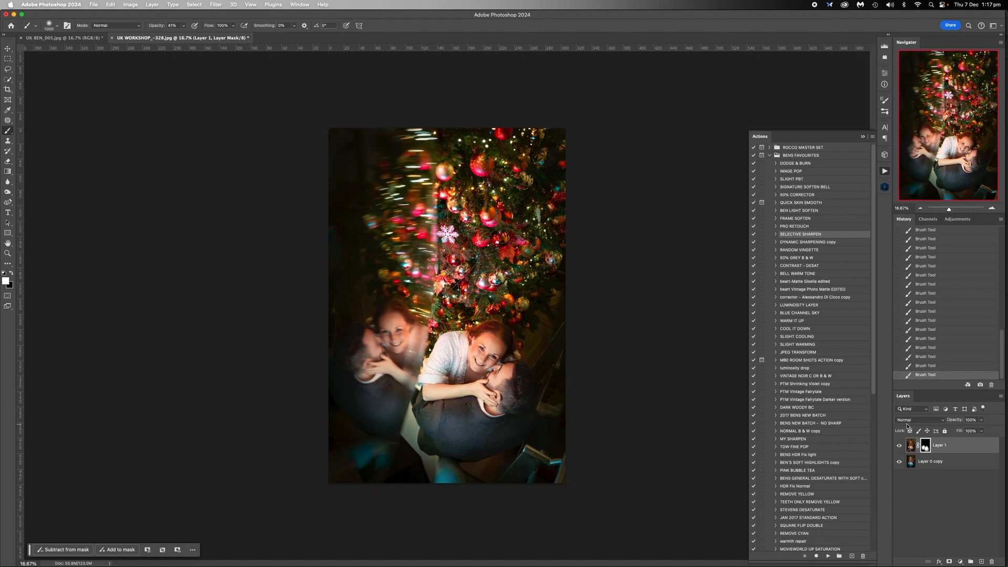
right_click(934, 462)
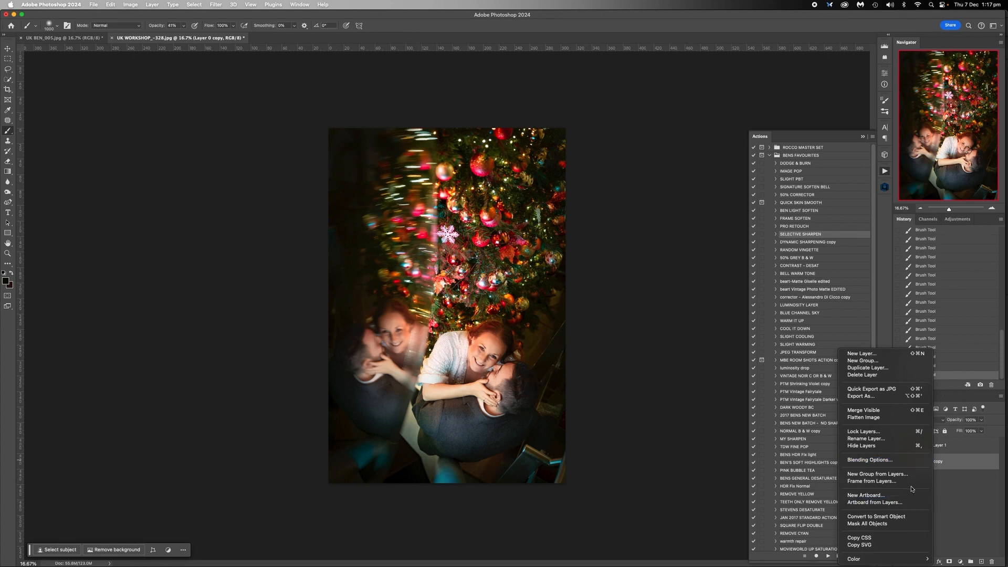
click(880, 422)
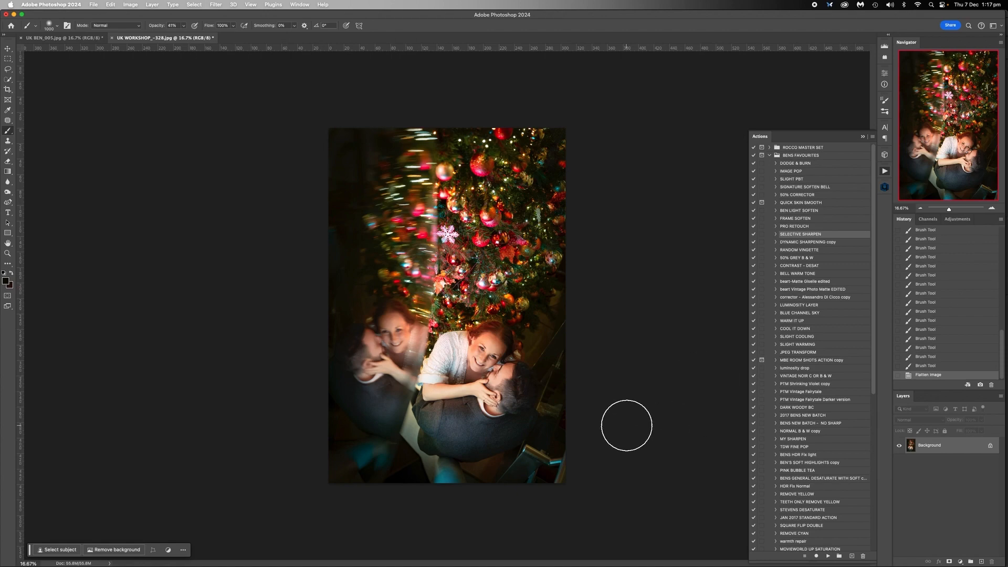
key(bracketleft)
key(bracketleft)
key(bracketleft)
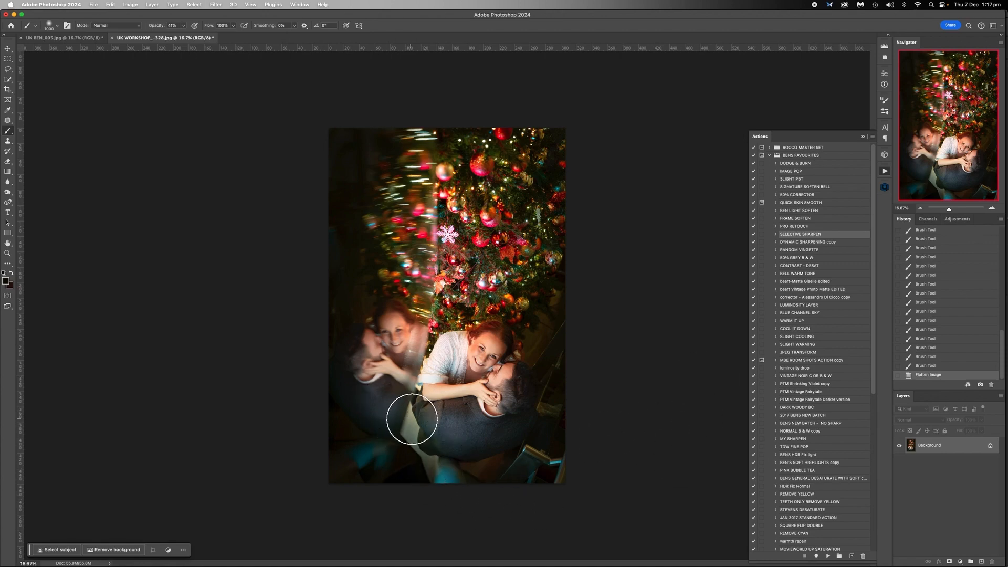
click(8, 69)
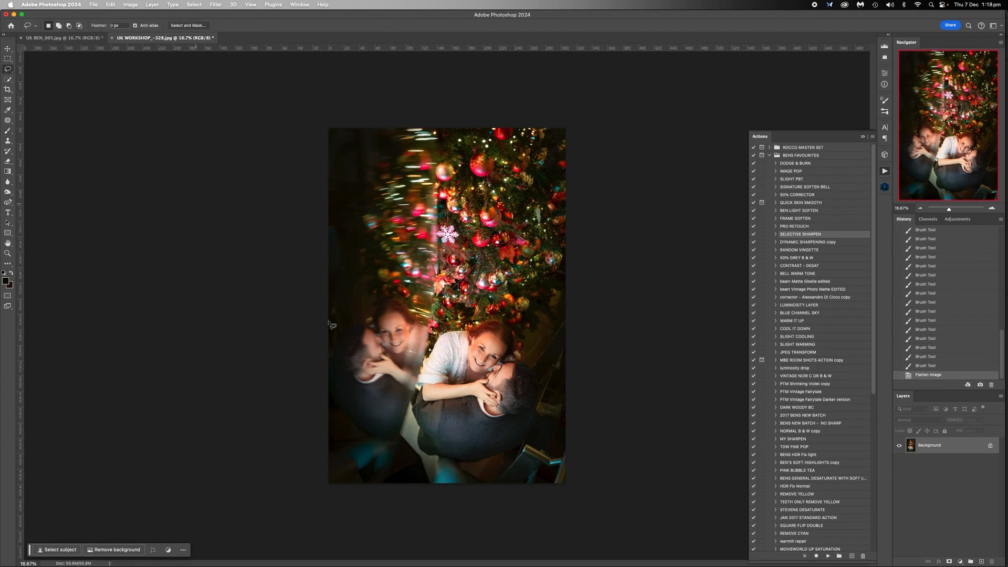
drag(409, 401, 442, 462)
drag(401, 420, 409, 428)
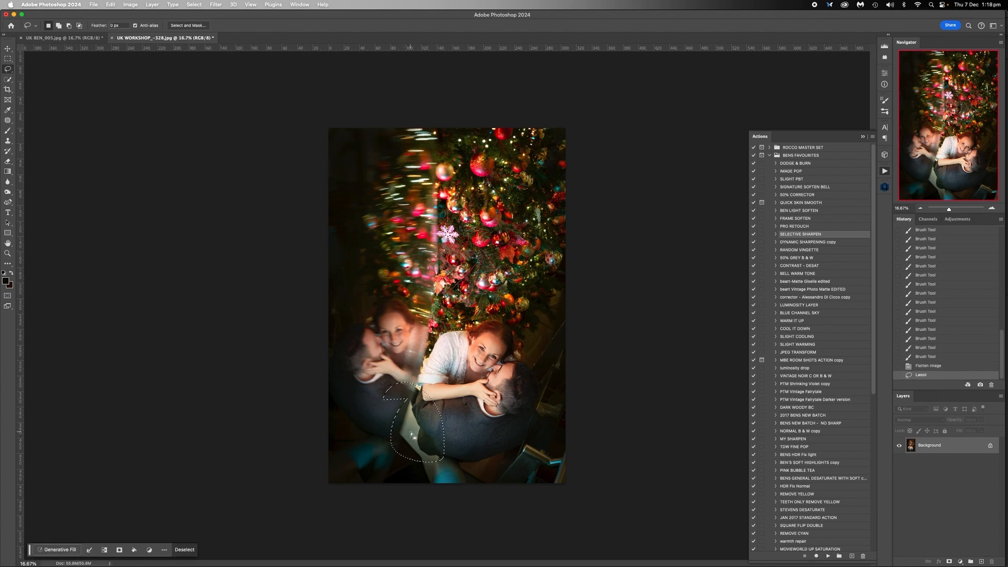
click(412, 435)
Select the pale strip between the man's jacket and the reflection with the Quick Selection tool.
click(7, 80)
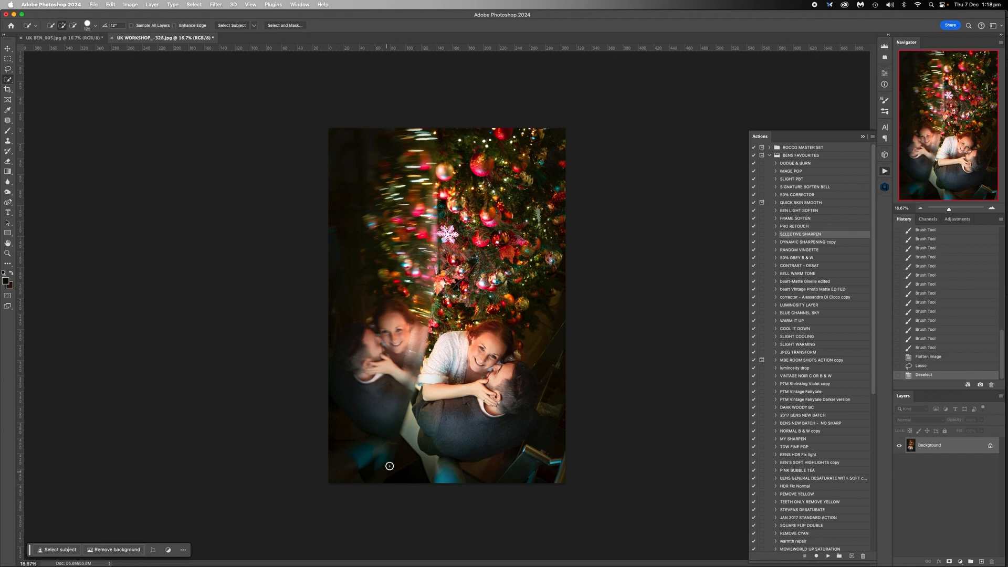
click(409, 431)
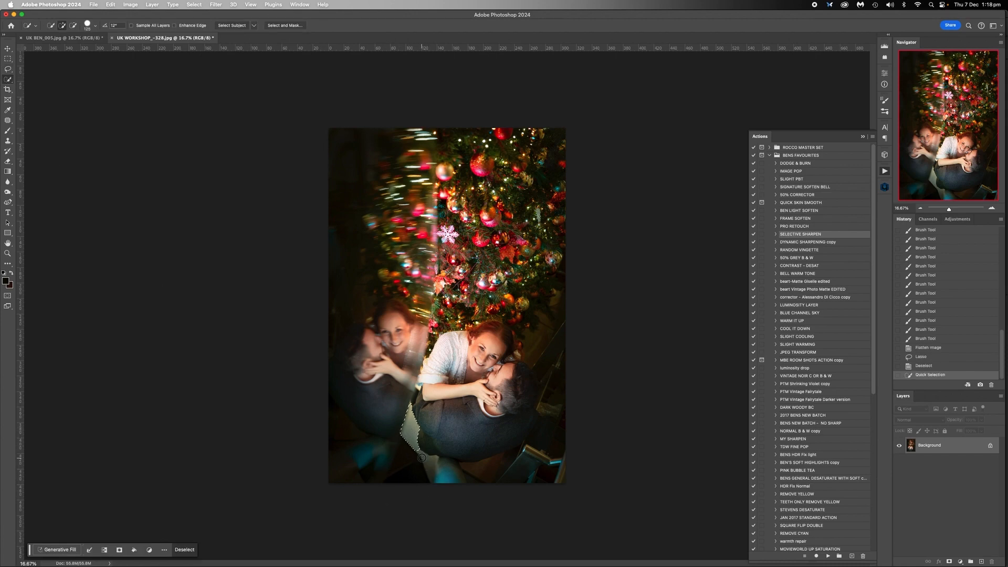
click(413, 446)
click(992, 209)
click(992, 209)
click(992, 208)
scroll(355, 401, down, 5)
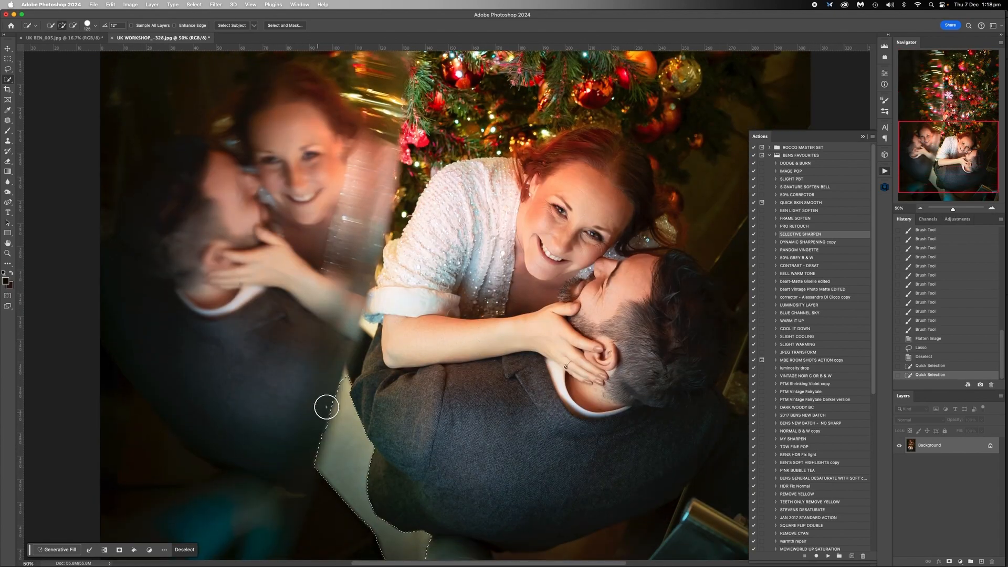
key(bracketright)
key(bracketright)
click(342, 435)
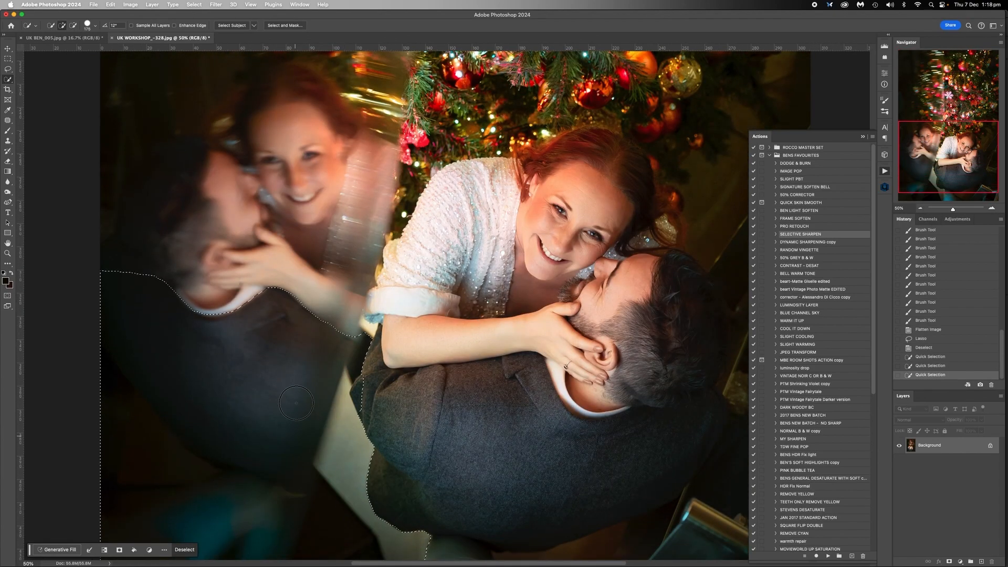
Subtract the reflection from the selection and refine the upper tip of the pale strip beside the woman's elbow.
key(super+minus)
key(super+minus)
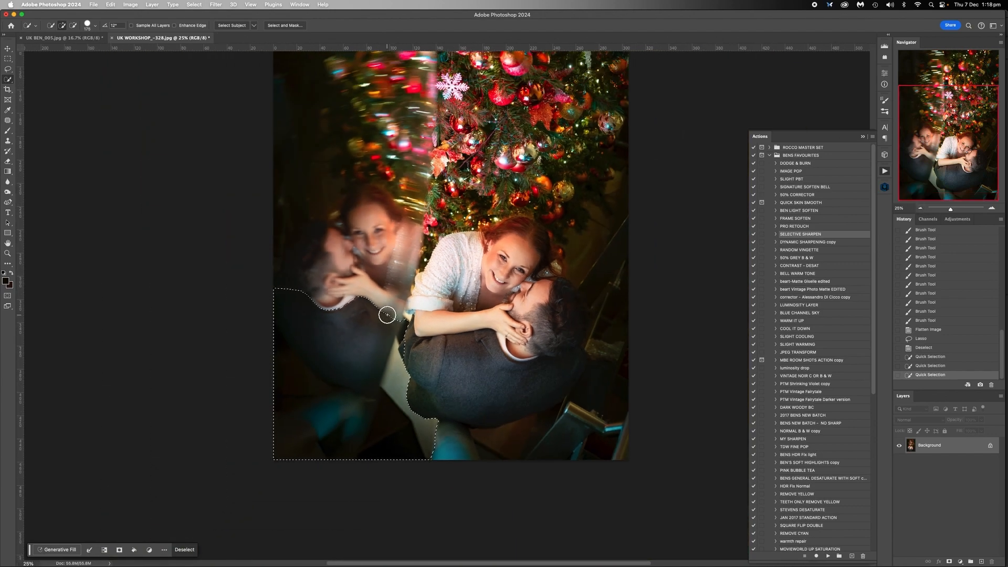
key(alt)
alt+click(396, 299)
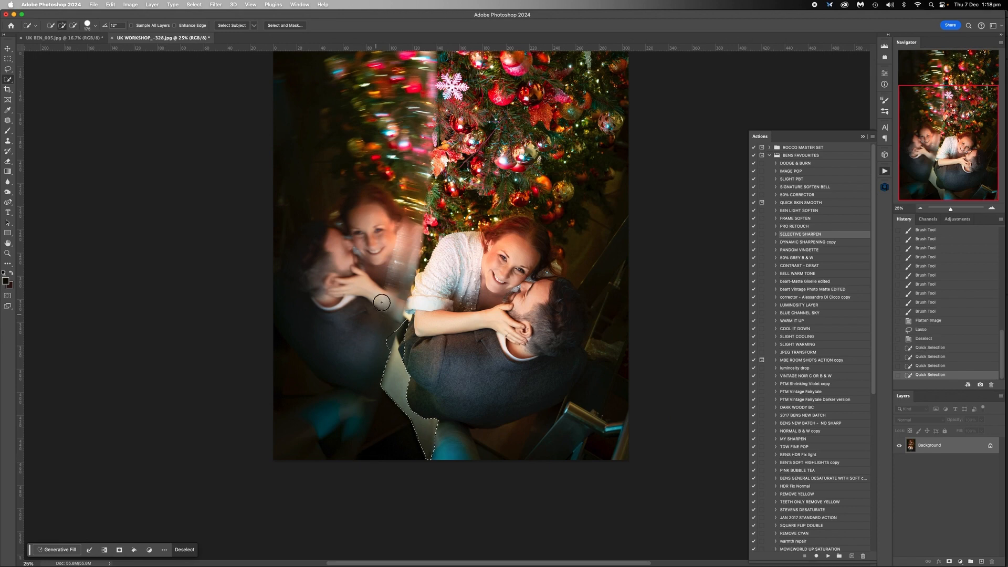
click(404, 327)
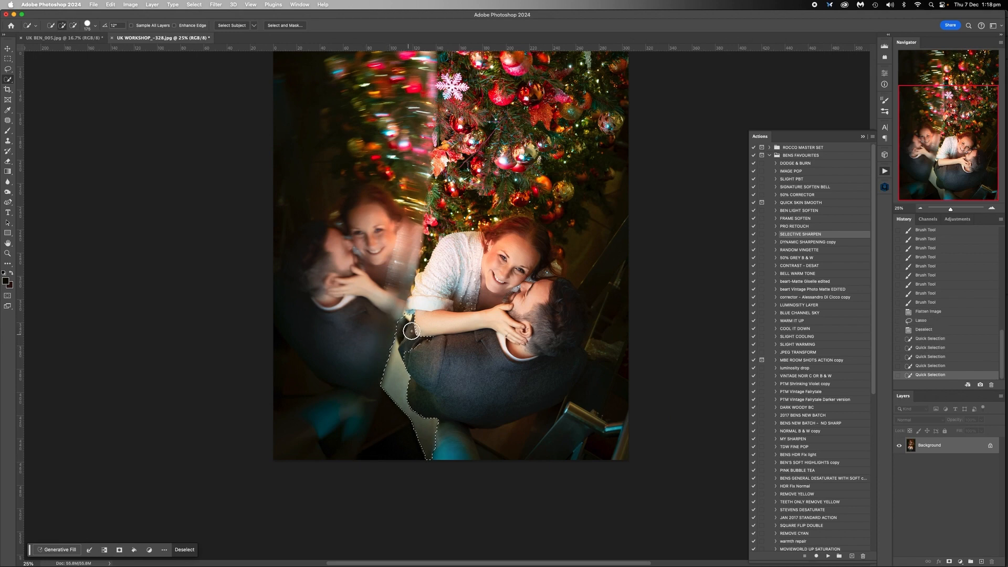
click(406, 319)
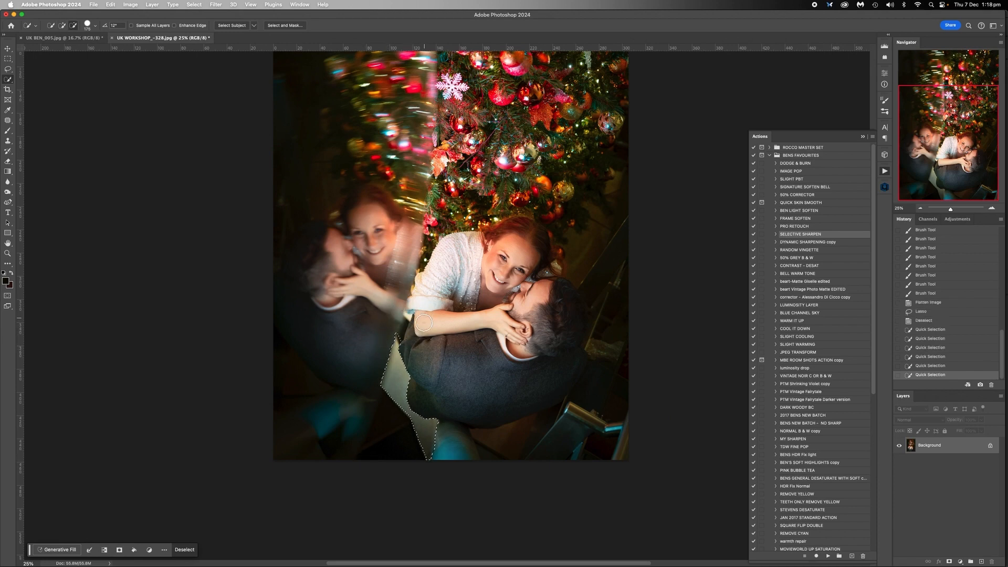
Subtract the man's jacket and the area under the woman's elbow from the upper tip of the pale strip selection.
alt+click(424, 322)
click(422, 340)
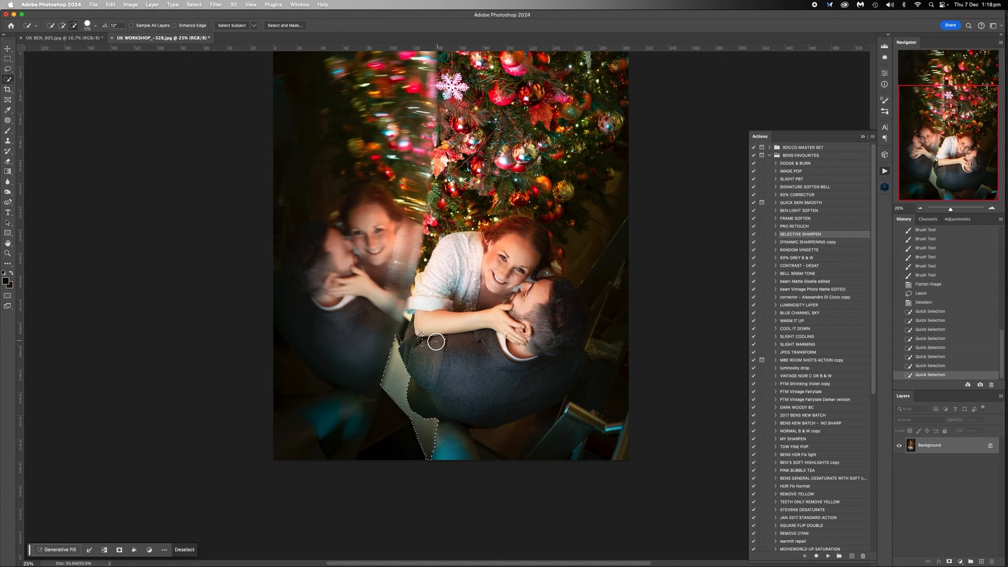
alt+click(406, 349)
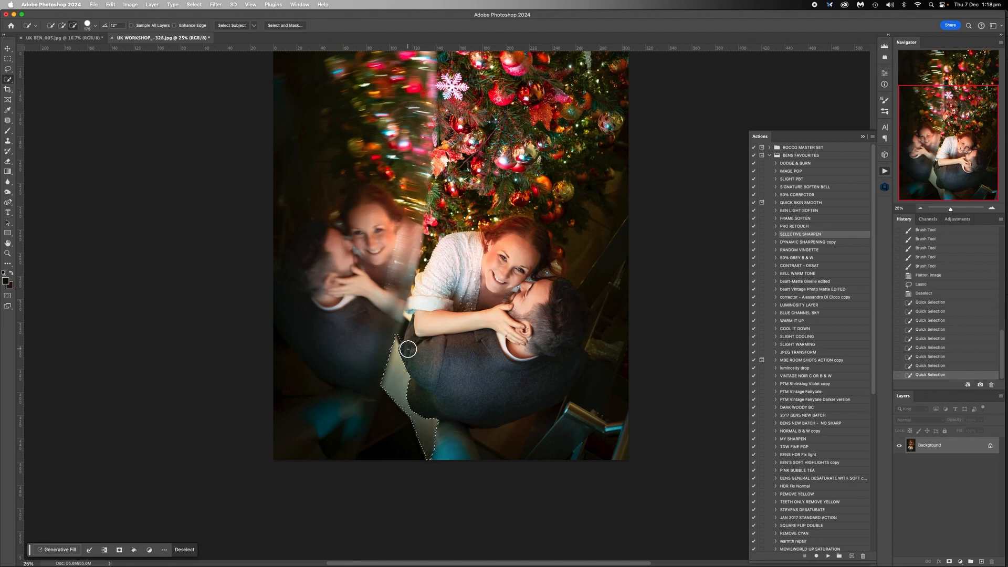
alt+click(408, 338)
alt+click(405, 336)
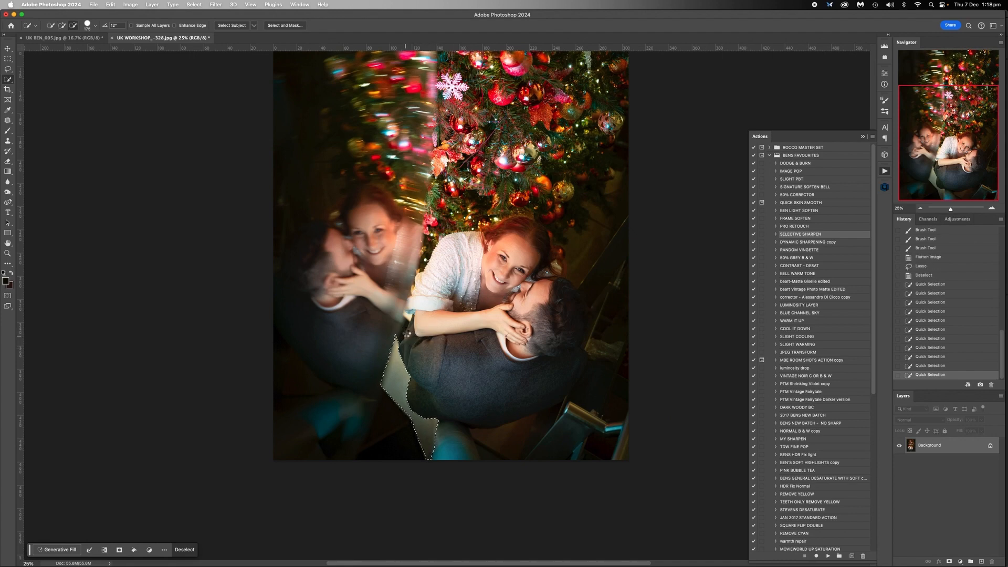
alt+click(405, 336)
alt+click(406, 339)
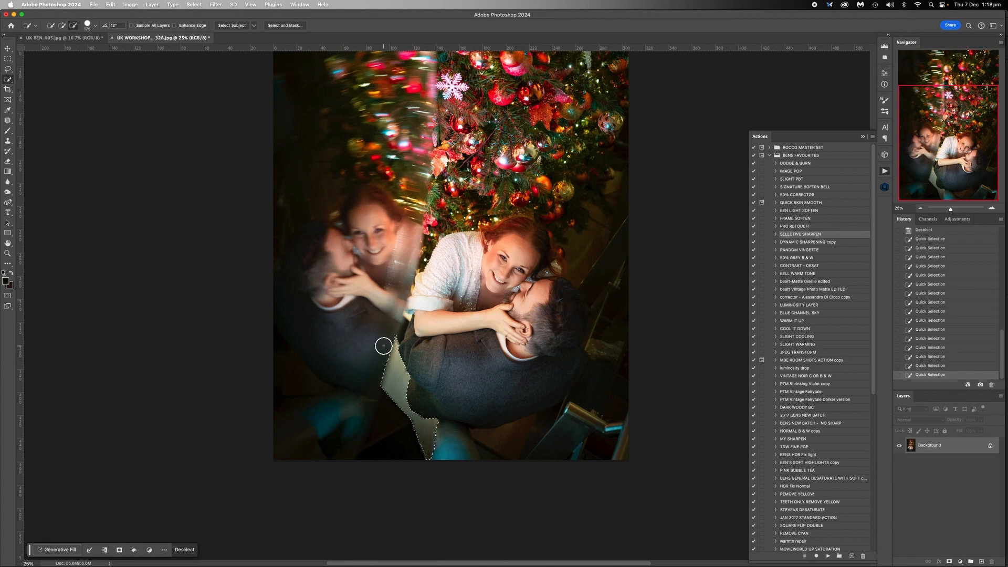
Refine the selection edge along the reflection beside the strip's upper tip and reduce the Quick Selection brush size to 50.
click(991, 208)
click(991, 209)
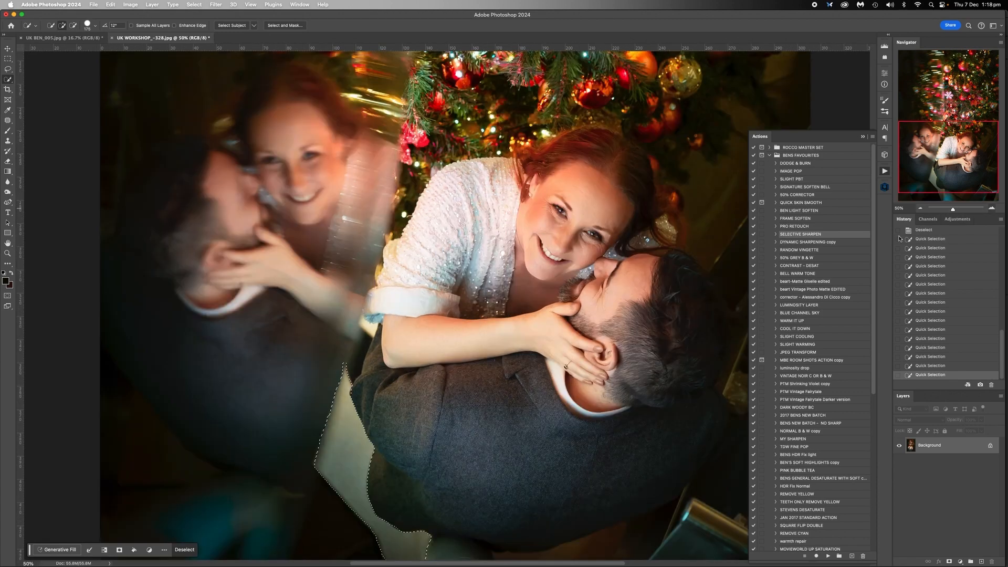
click(992, 208)
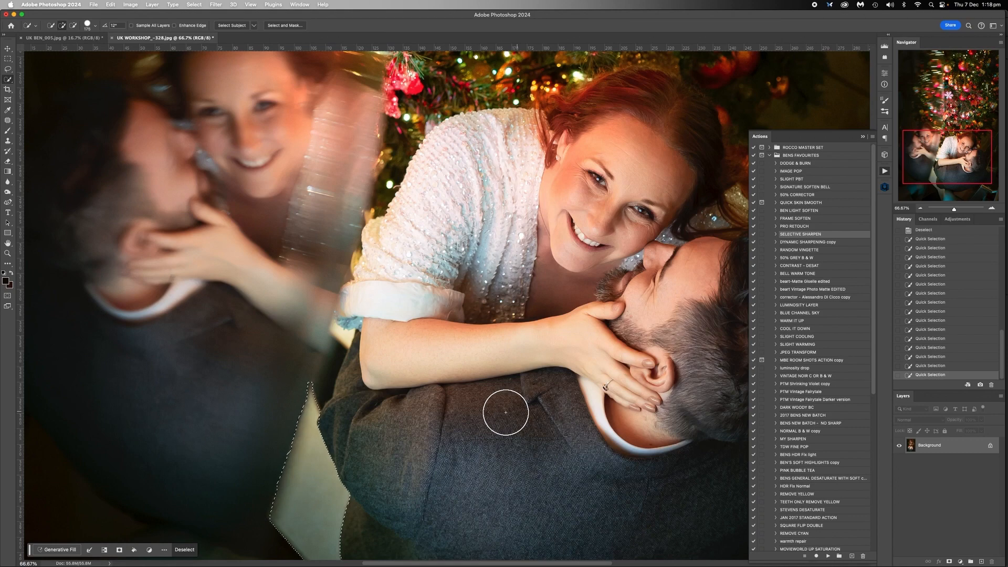
alt+click(289, 379)
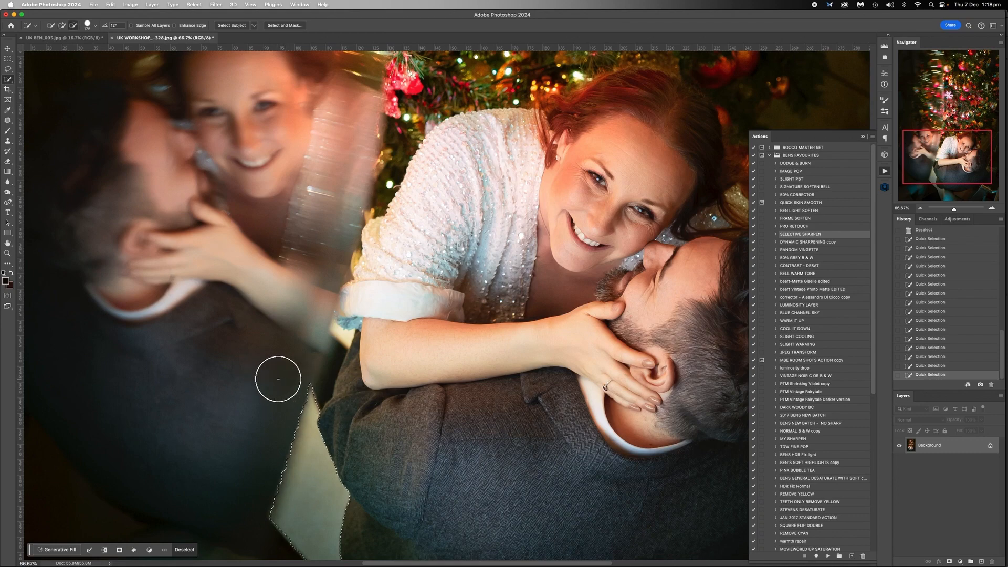
scroll(358, 401, right, 2)
key(bracketleft)
key(bracketleft)
key(bracketleft)
key(bracketleft)
key(bracketleft)
key(bracketleft)
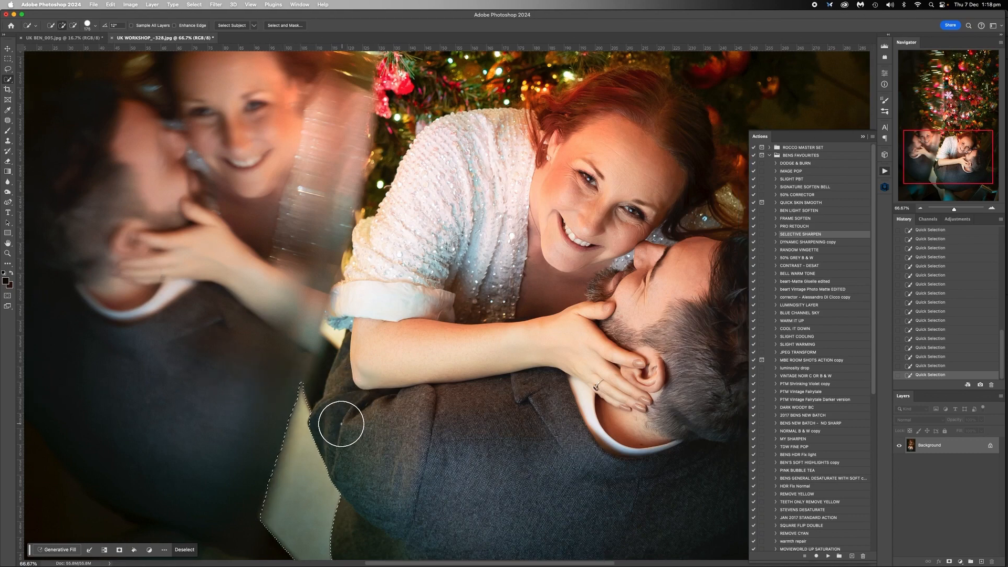
key(bracketleft)
key(bracketleft)
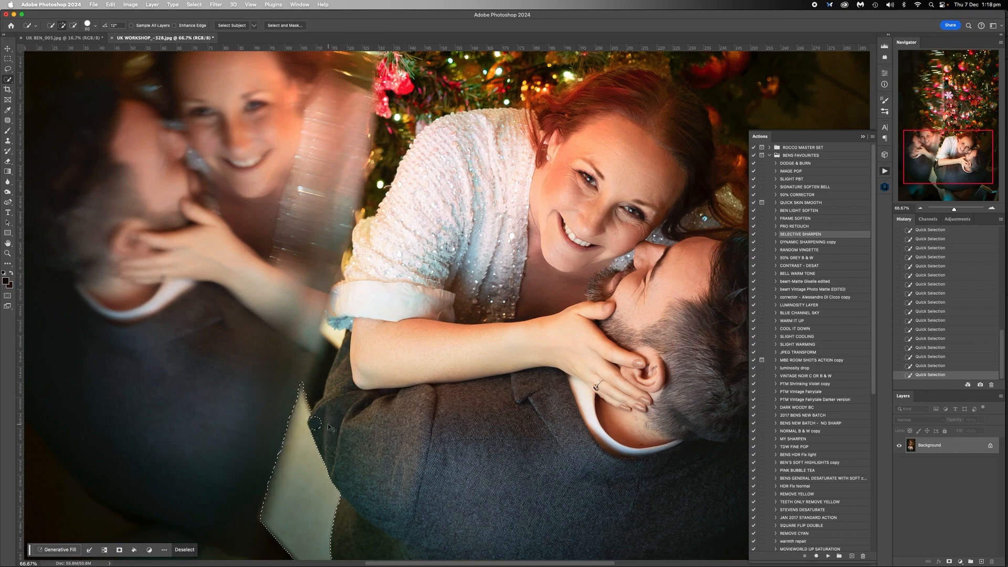
key(super+z)
key(shift+super+z)
scroll(329, 426, down, 5)
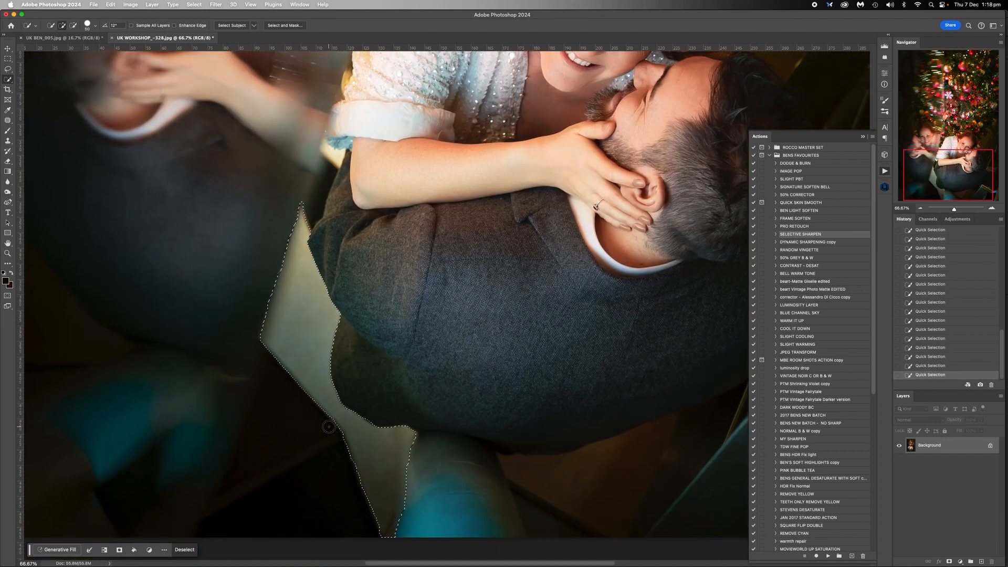
Expand the pale strip selection by 10 pixels.
click(920, 209)
click(920, 209)
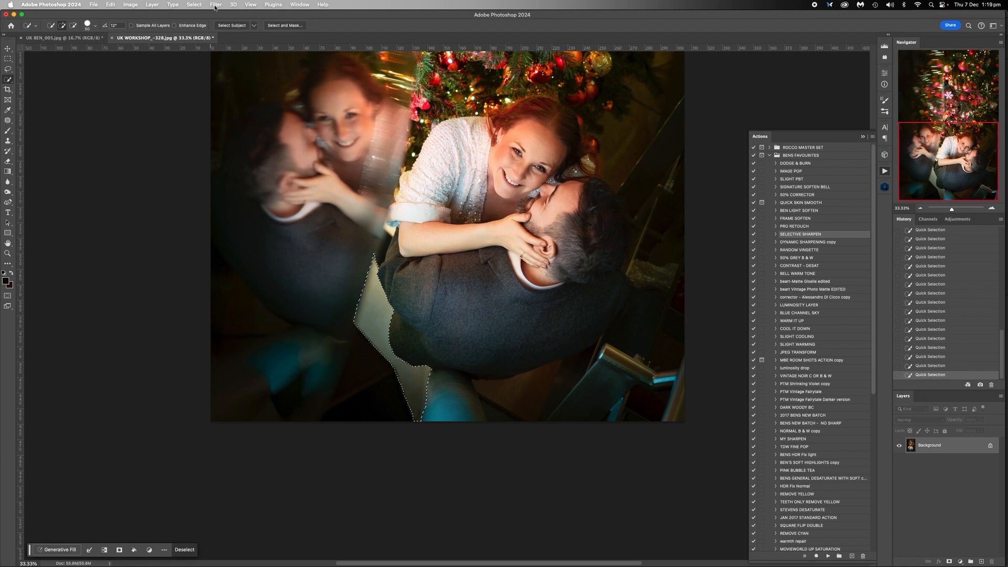
click(191, 4)
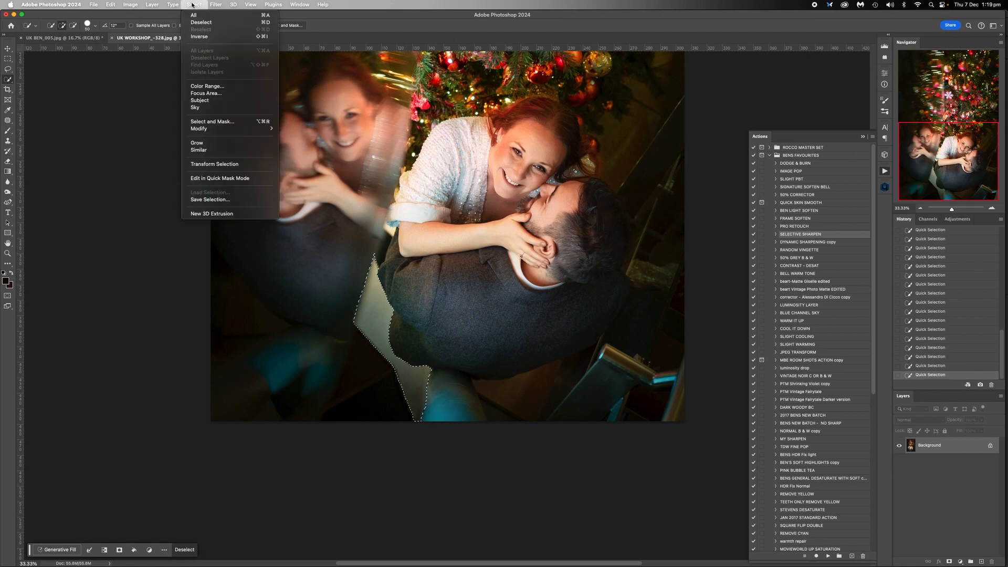
mouse_move(262, 129)
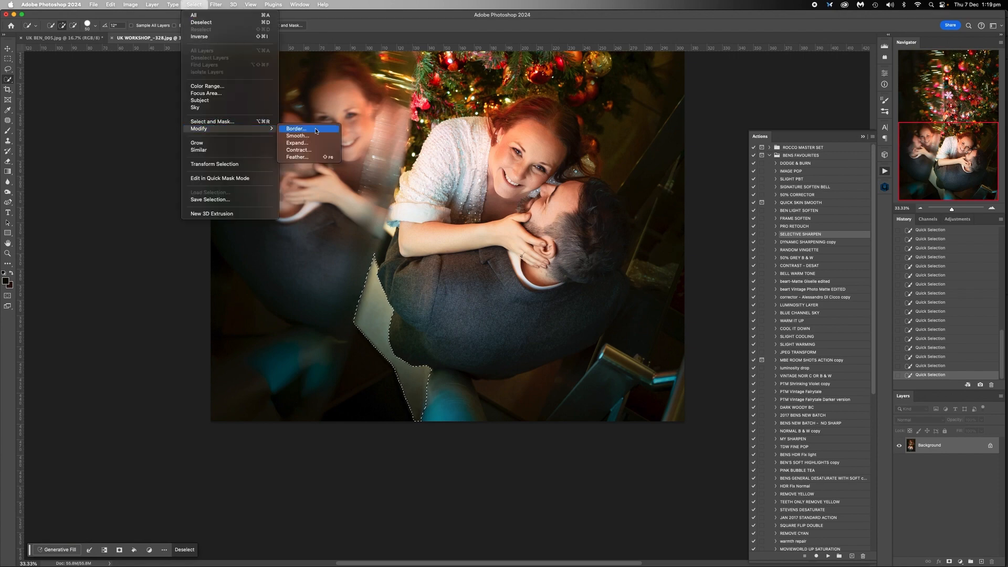
click(313, 146)
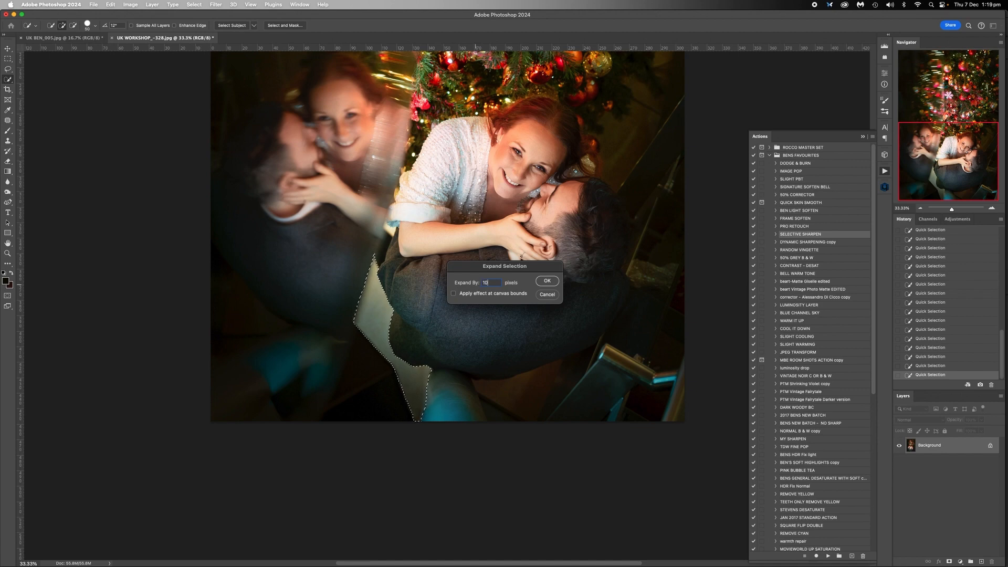
click(558, 282)
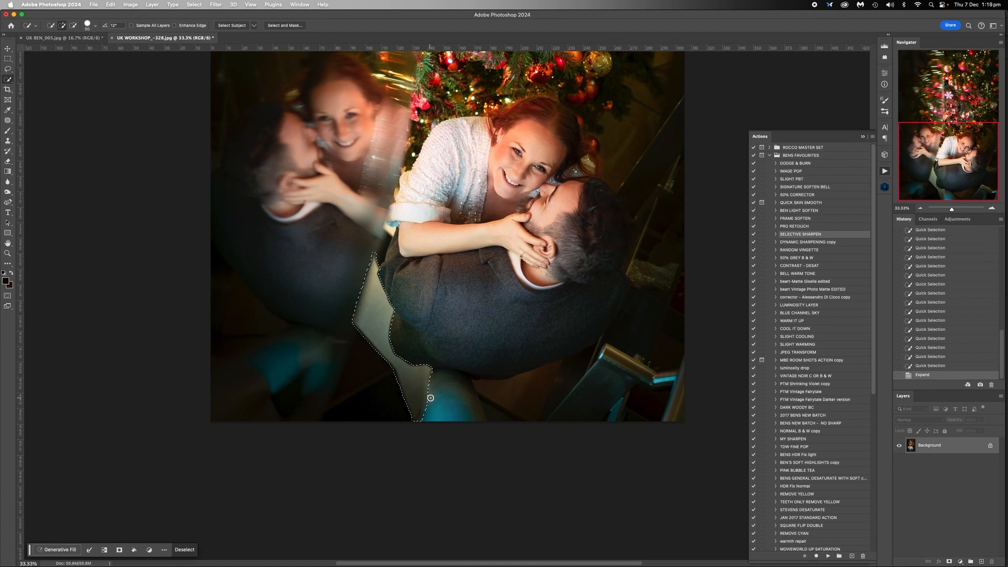
Try feathering the expanded strip selection by 100 pixels.
right_click(379, 301)
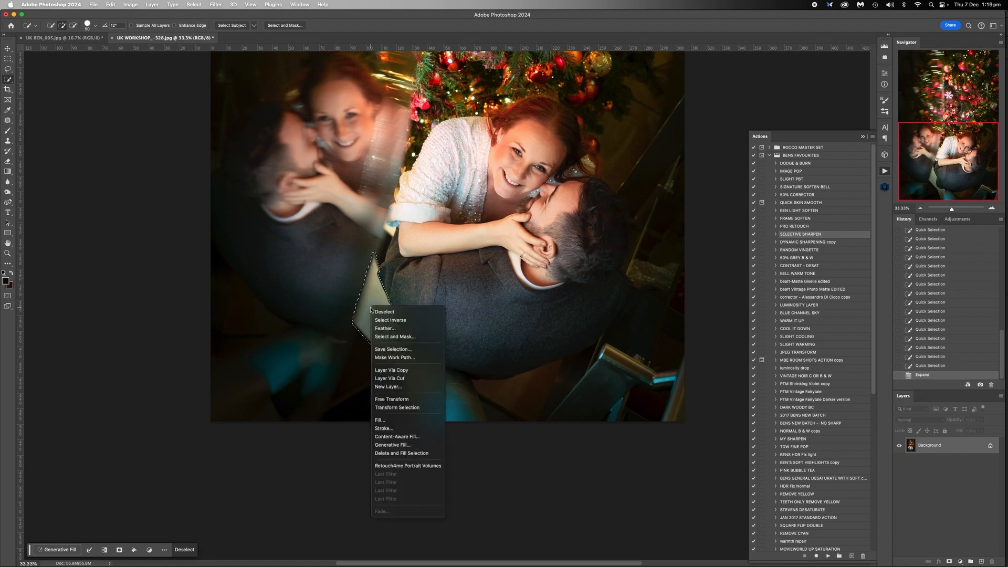
click(385, 329)
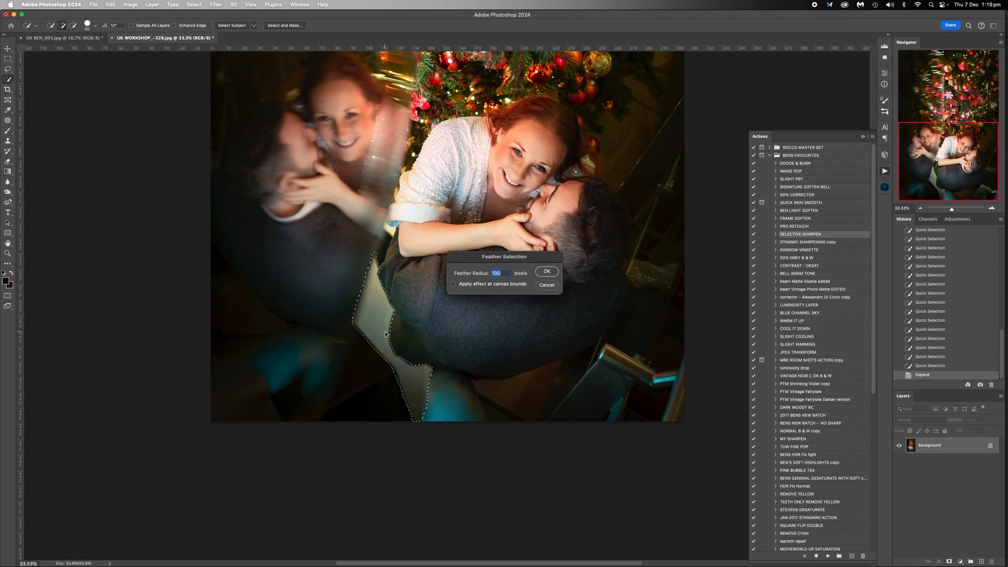
click(551, 272)
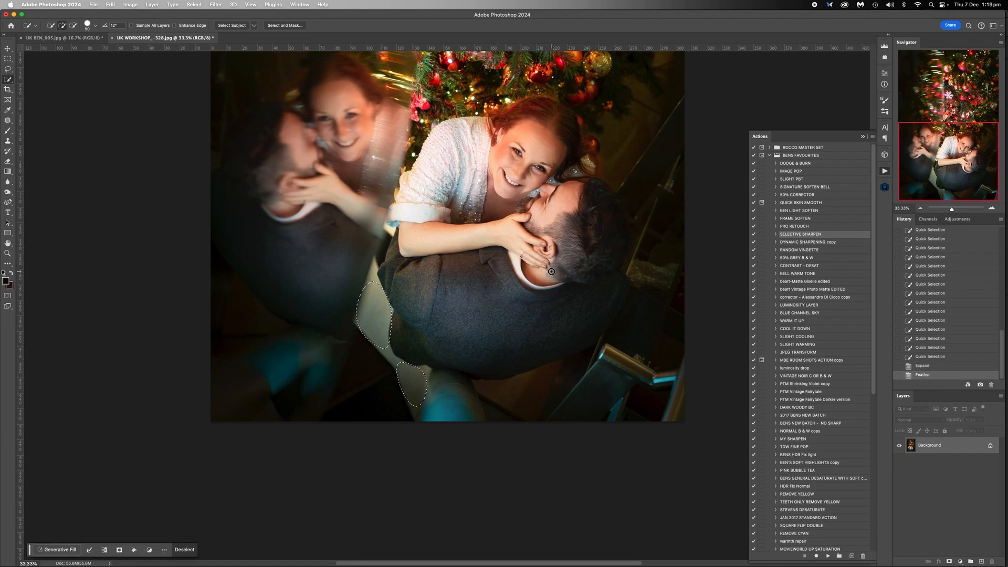
key(super+z)
Feather the strip selection with a much smaller radius and copy the selected area to a new layer.
right_click(374, 302)
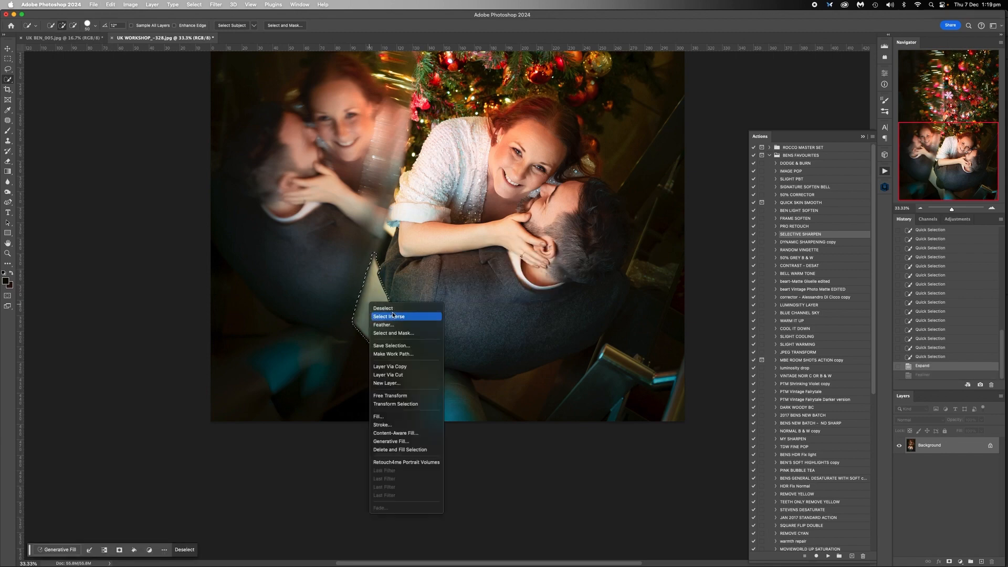
click(386, 328)
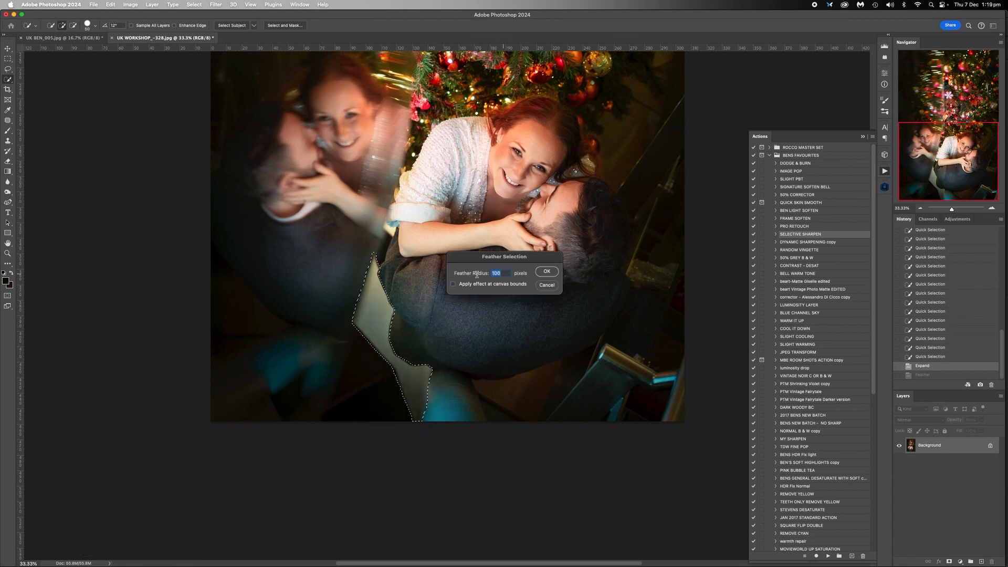
click(547, 272)
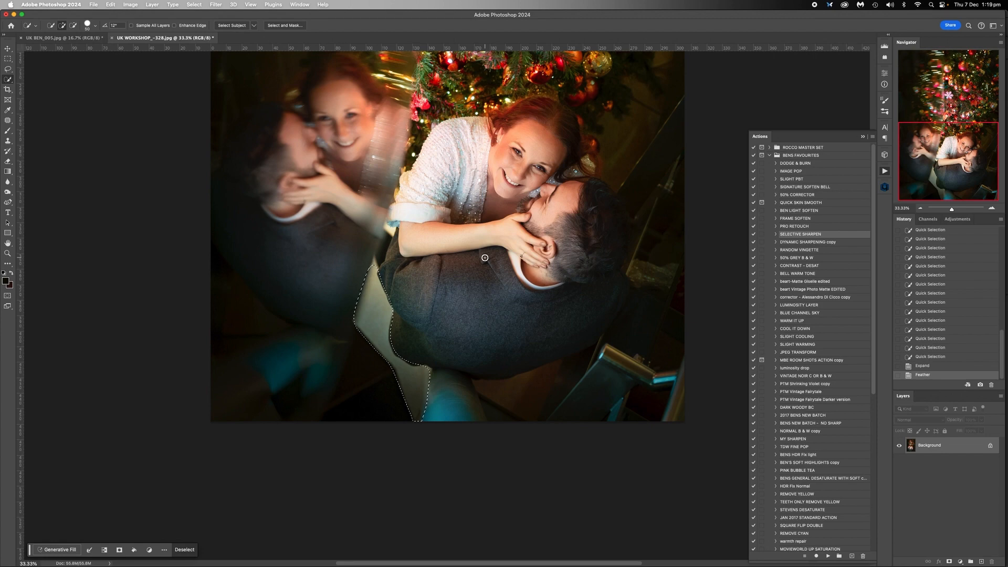
right_click(373, 324)
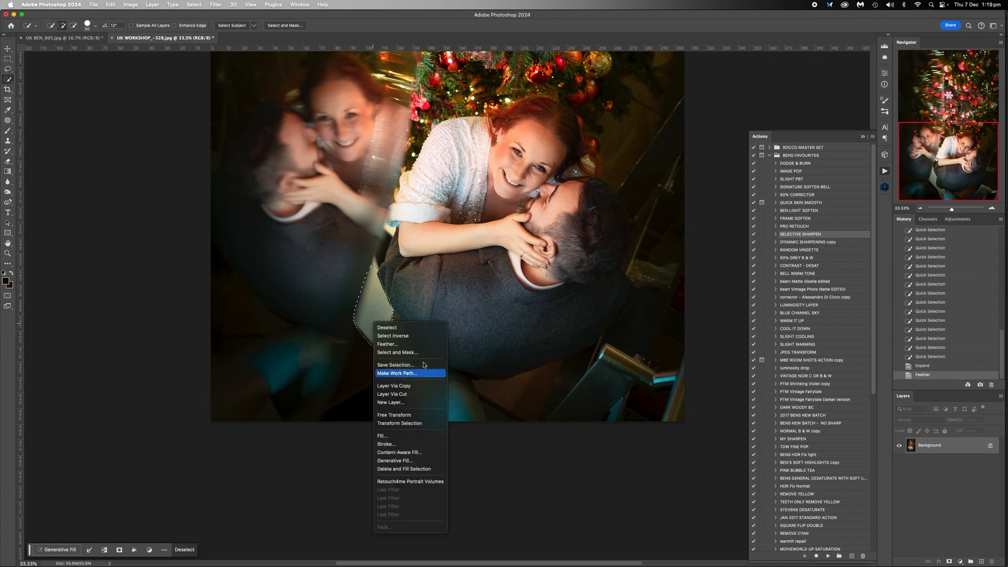
click(414, 387)
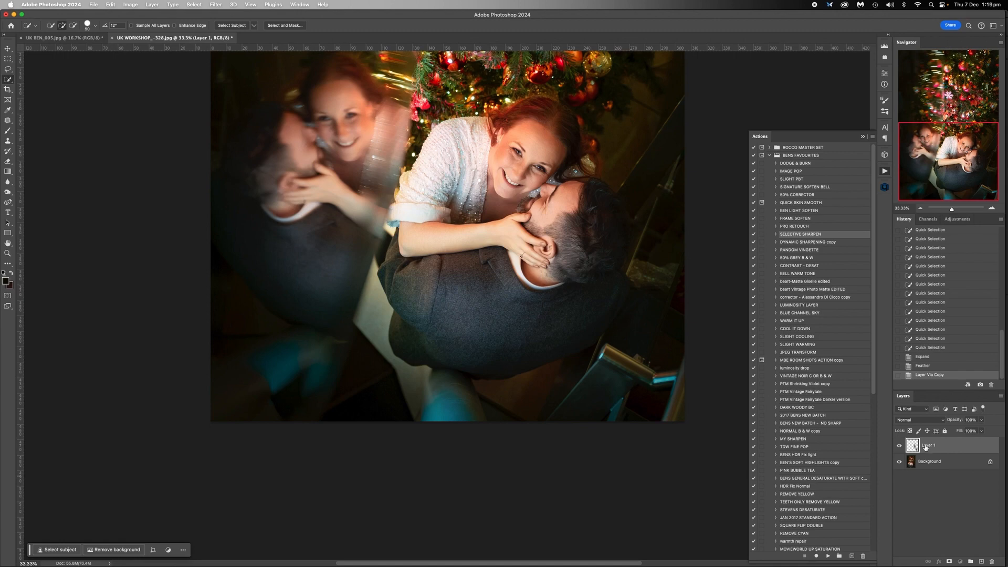
key(super+m)
mouse_move(773, 241)
mouse_down()
mouse_move(806, 277)
mouse_move(763, 258)
mouse_move(774, 248)
mouse_move(764, 250)
mouse_move(790, 272)
mouse_move(745, 228)
mouse_move(778, 269)
mouse_move(745, 234)
mouse_move(776, 269)
mouse_move(762, 253)
mouse_up()
click(913, 191)
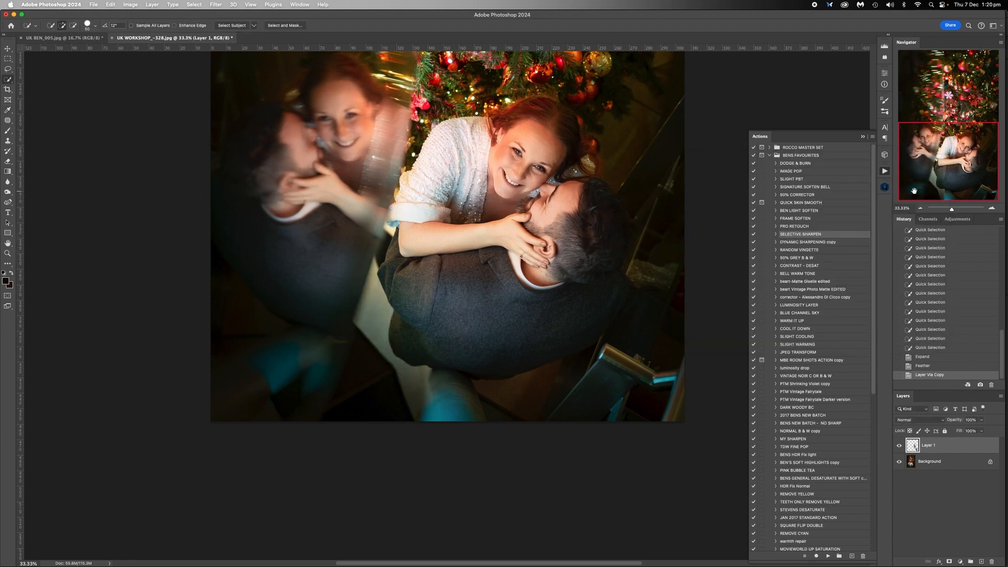
Darken the strip layer using Levels with input black 14, midtones 0.67 and output white about 228, and flatten the image.
key(super+l)
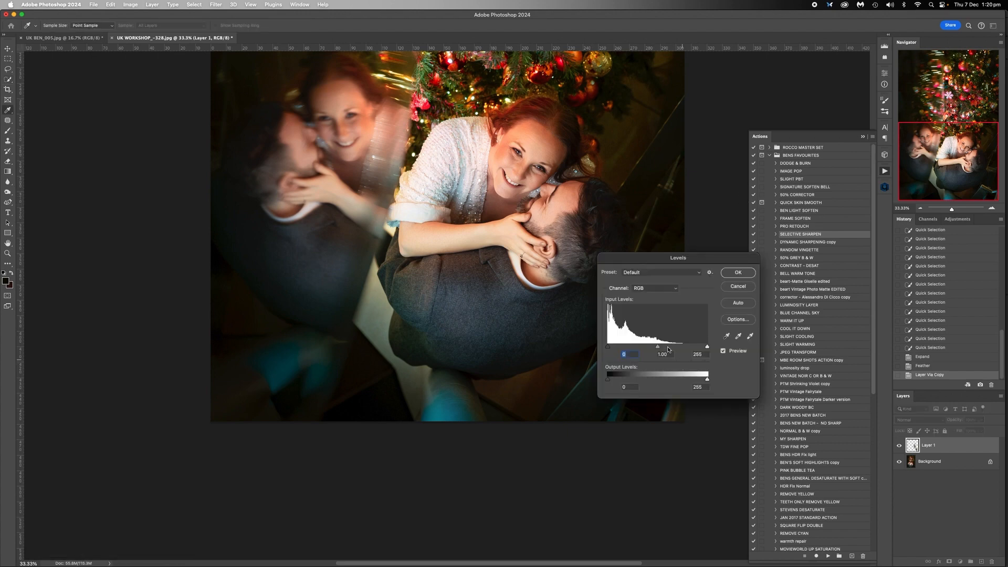
drag(656, 347, 669, 348)
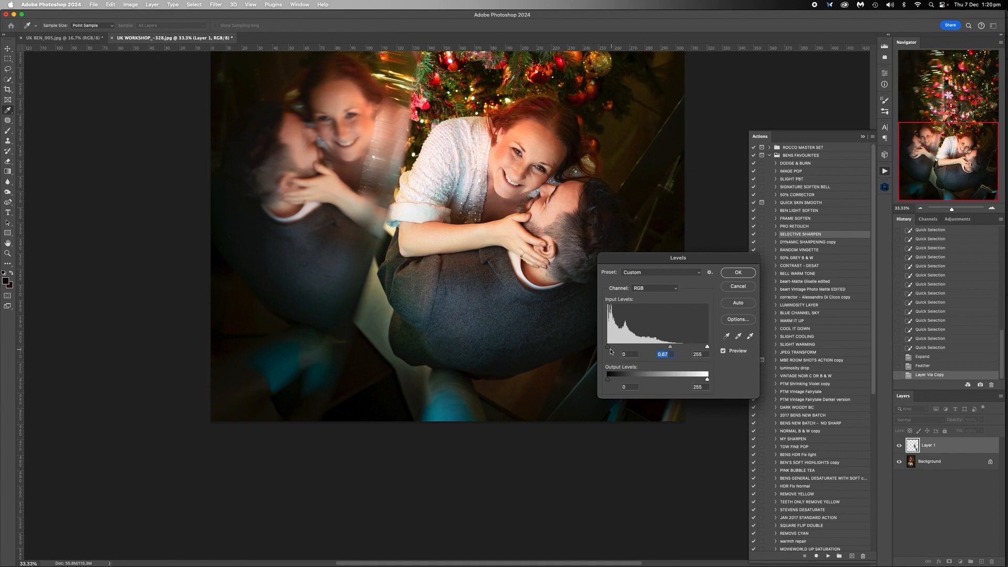
drag(613, 348, 613, 348)
mouse_move(707, 382)
mouse_down()
mouse_move(671, 383)
mouse_move(697, 384)
mouse_up()
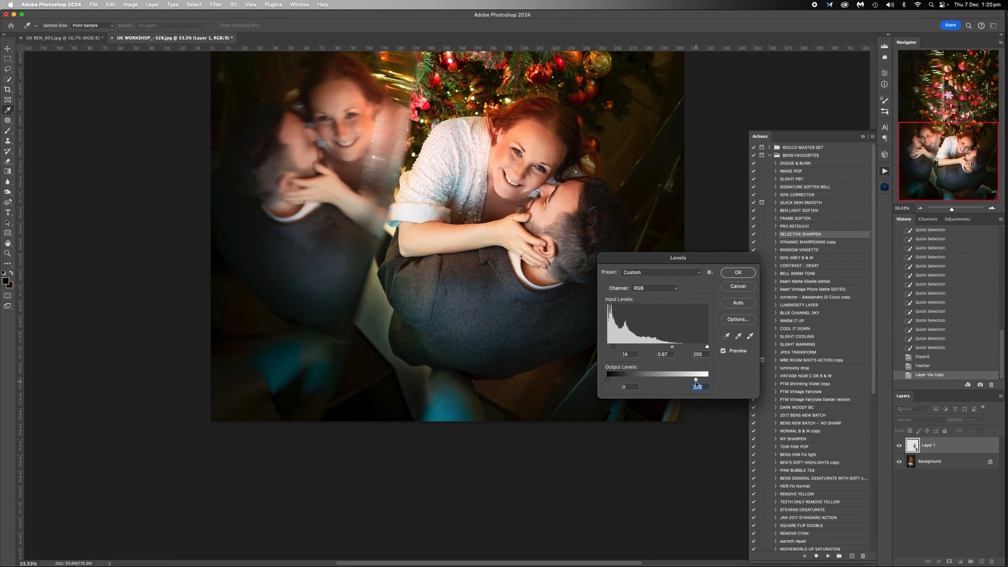
click(747, 276)
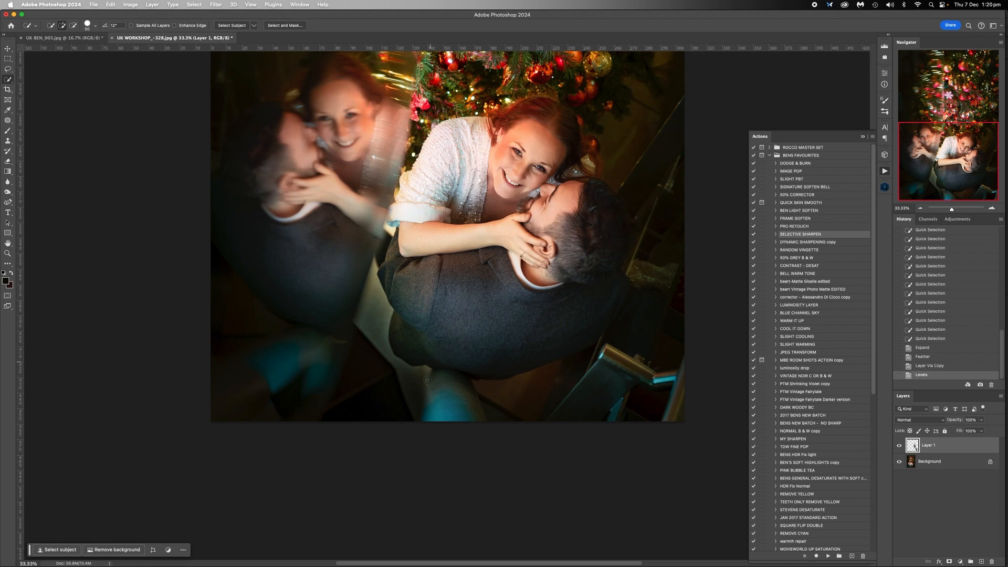
right_click(939, 464)
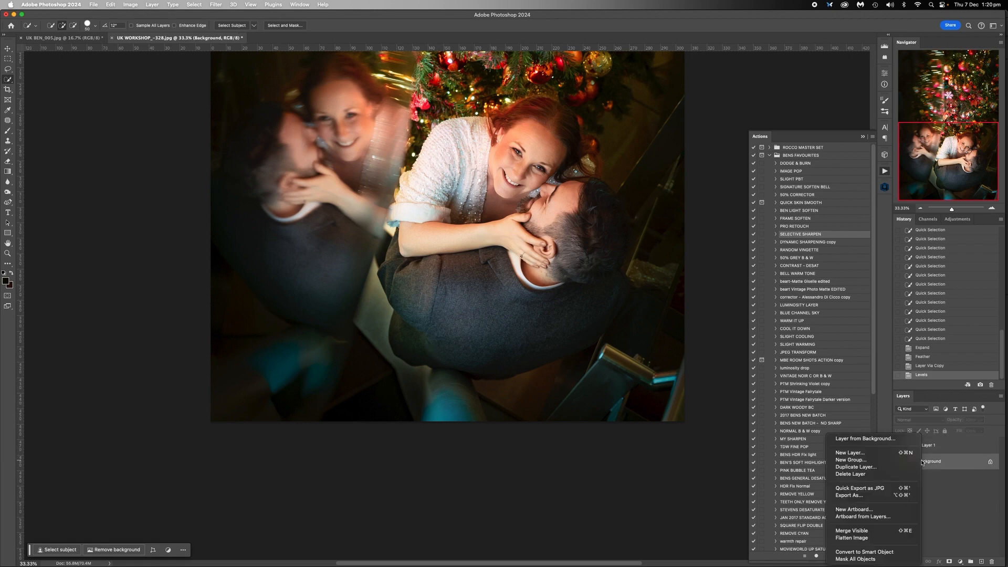
click(870, 538)
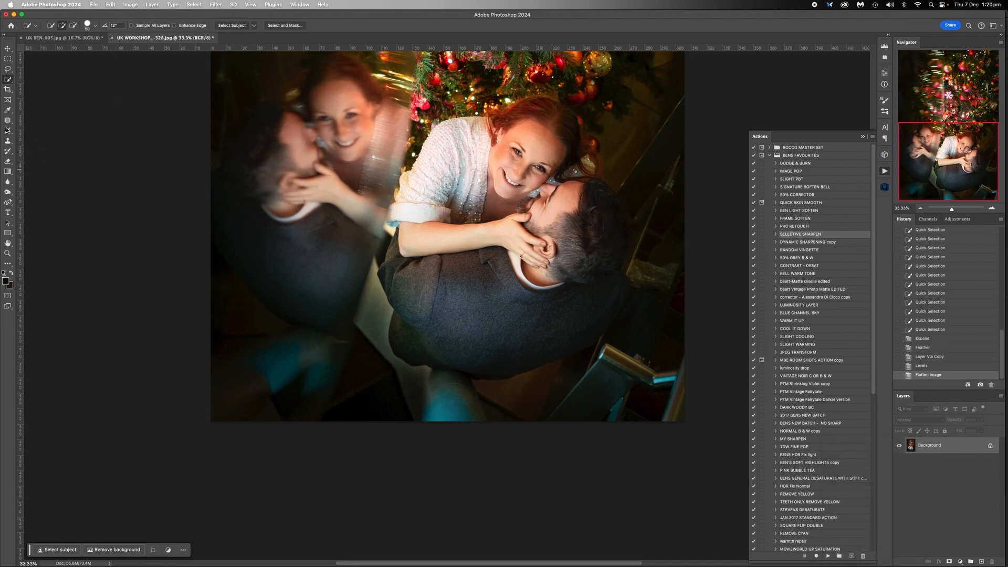
Set the Brush to Darken mode at 30% opacity and sample a colour from the pale strip beside the jacket.
key(b)
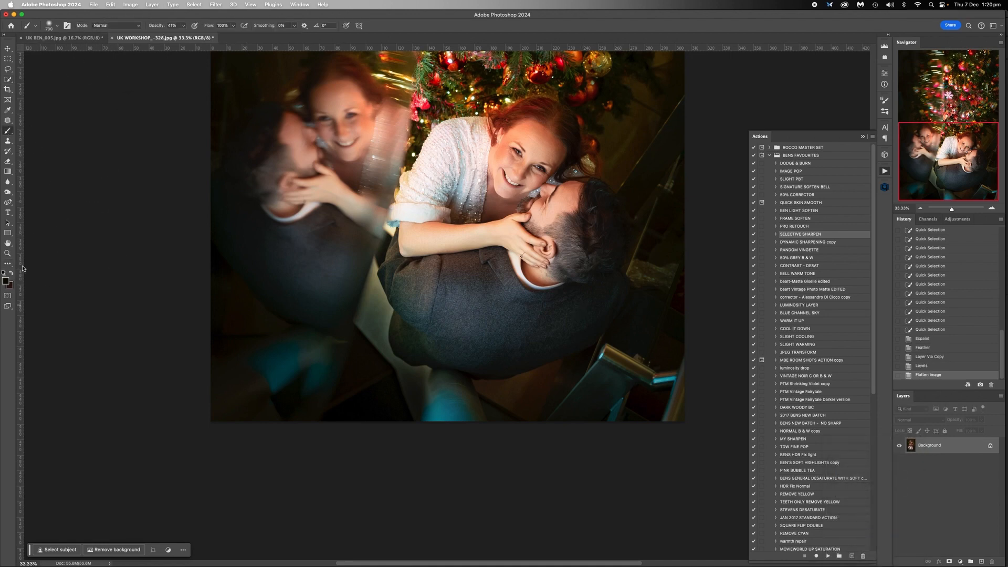
click(141, 26)
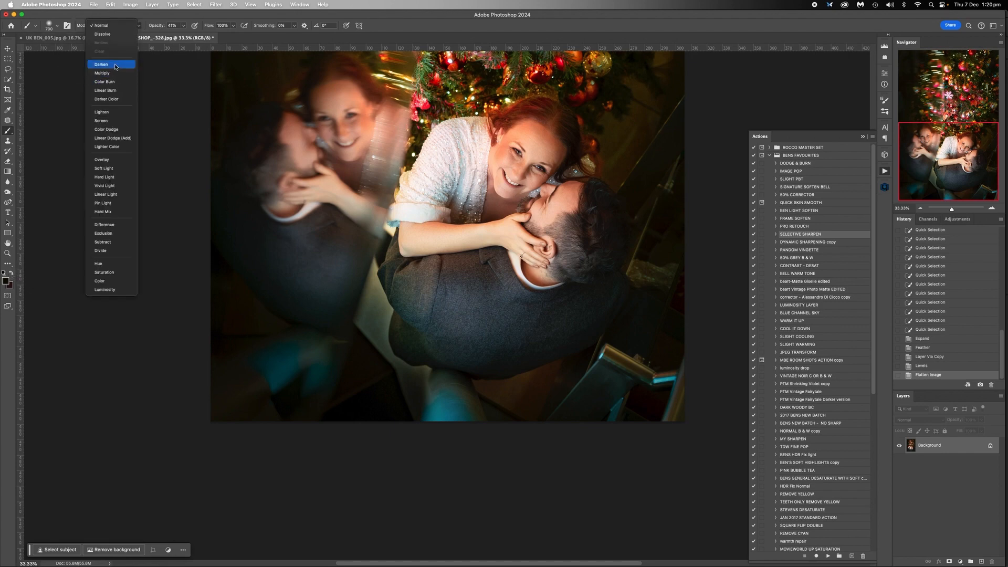
click(133, 65)
click(183, 25)
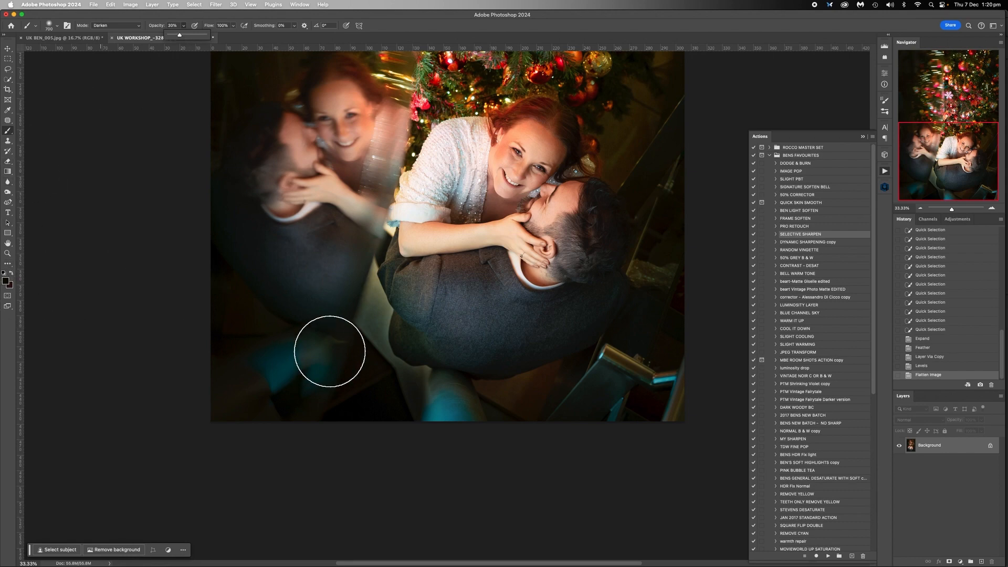
alt+click(373, 313)
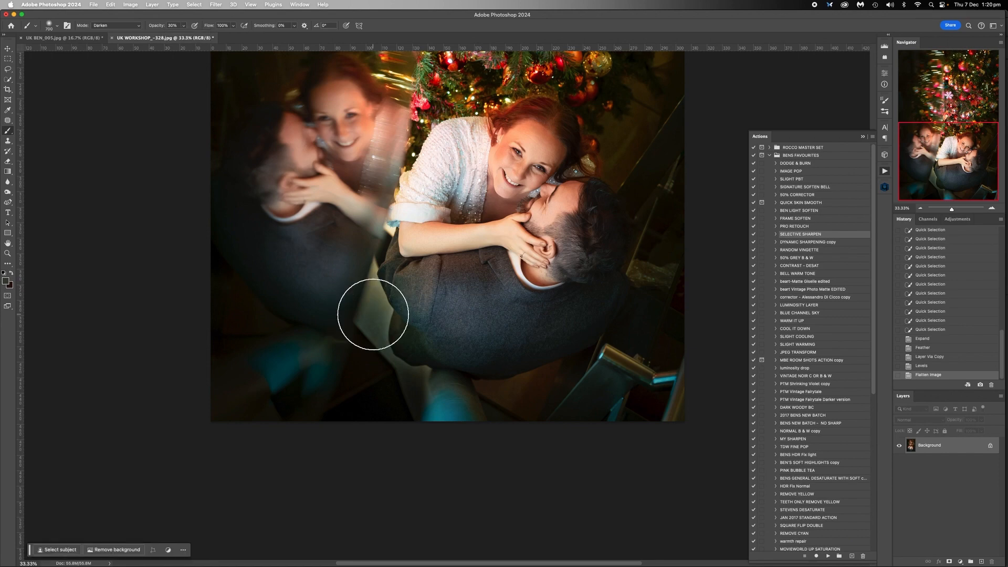
Paint over the pale strip between the blurred and sharp jackets with a 175 px brush to darken it.
key(bracketleft)
key(bracketleft)
key(bracketleft)
key(bracketleft)
key(bracketleft)
key(bracketleft)
key(bracketleft)
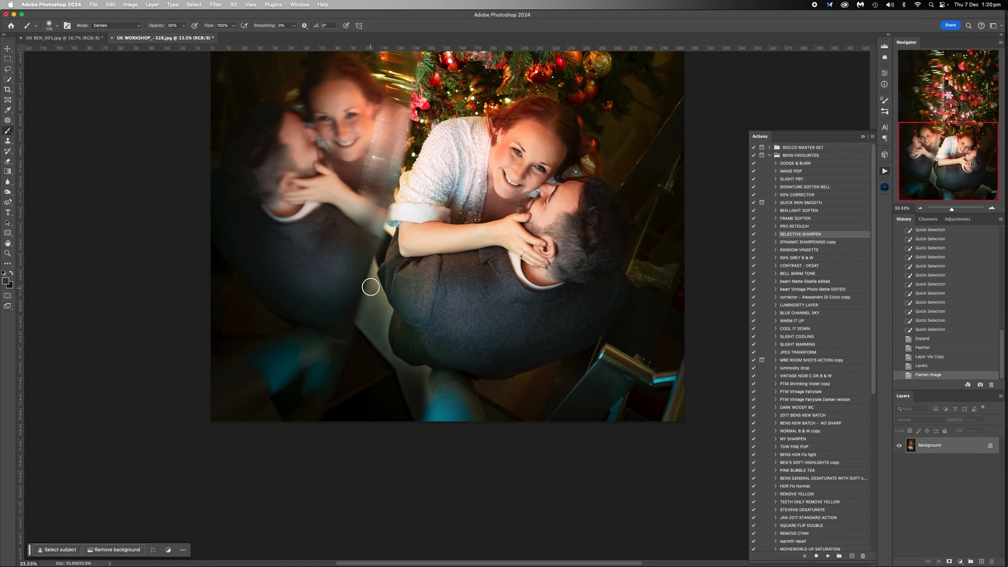
mouse_move(371, 282)
mouse_down()
mouse_move(394, 314)
mouse_move(385, 296)
mouse_move(387, 359)
mouse_move(360, 326)
mouse_move(372, 273)
mouse_move(372, 344)
mouse_move(379, 303)
mouse_move(399, 373)
mouse_move(427, 365)
mouse_move(419, 414)
mouse_move(397, 357)
mouse_move(416, 415)
mouse_move(415, 378)
mouse_up()
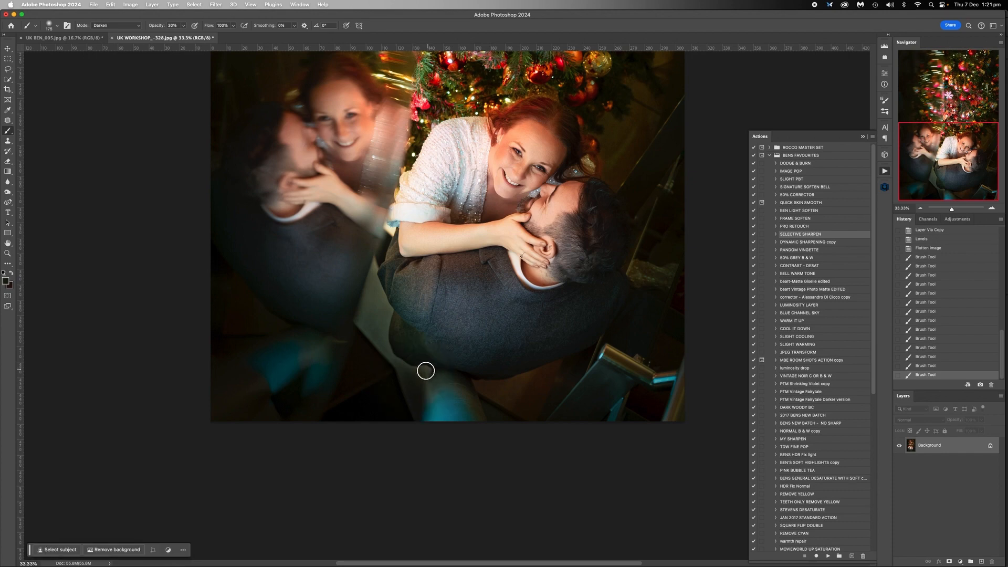
drag(396, 355, 375, 260)
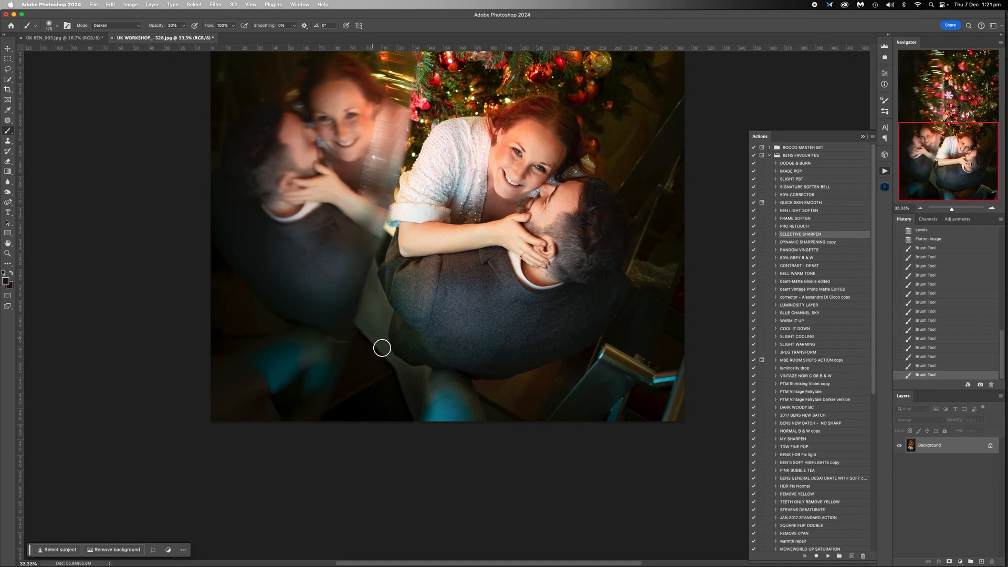
mouse_move(377, 296)
mouse_down()
mouse_move(358, 328)
mouse_move(392, 346)
mouse_move(419, 409)
mouse_up()
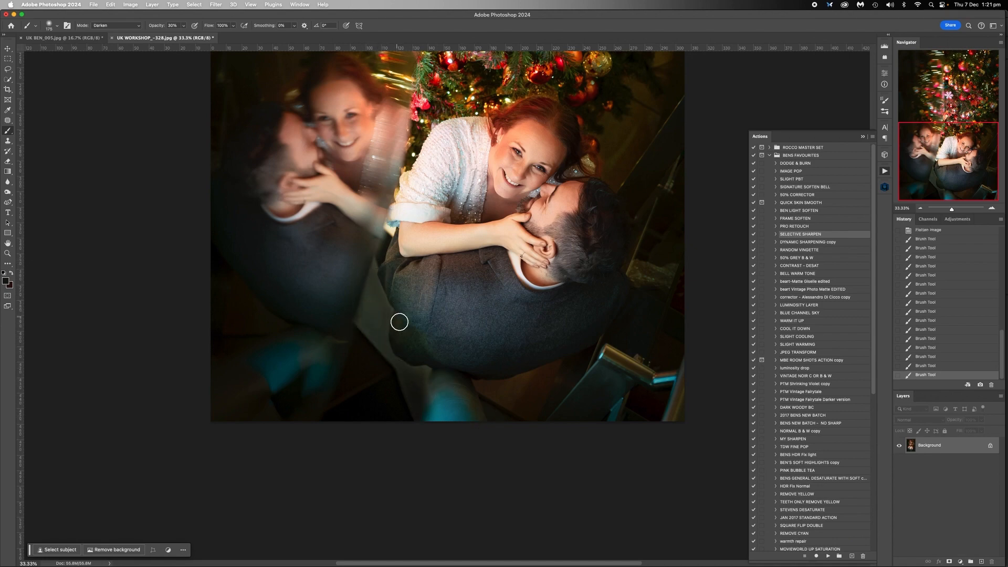
Darken the floor just below the sharp jacket with brush strokes, adjusting the brush size to 200 px.
key(bracketleft)
key(bracketleft)
key(bracketleft)
key(bracketleft)
key(bracketright)
key(bracketright)
key(bracketright)
key(bracketright)
key(bracketright)
key(bracketright)
key(bracketright)
key(bracketright)
key(bracketleft)
mouse_move(488, 385)
mouse_down()
mouse_move(508, 390)
mouse_move(538, 375)
mouse_move(522, 395)
mouse_up()
key(bracketleft)
key(bracketleft)
key(bracketleft)
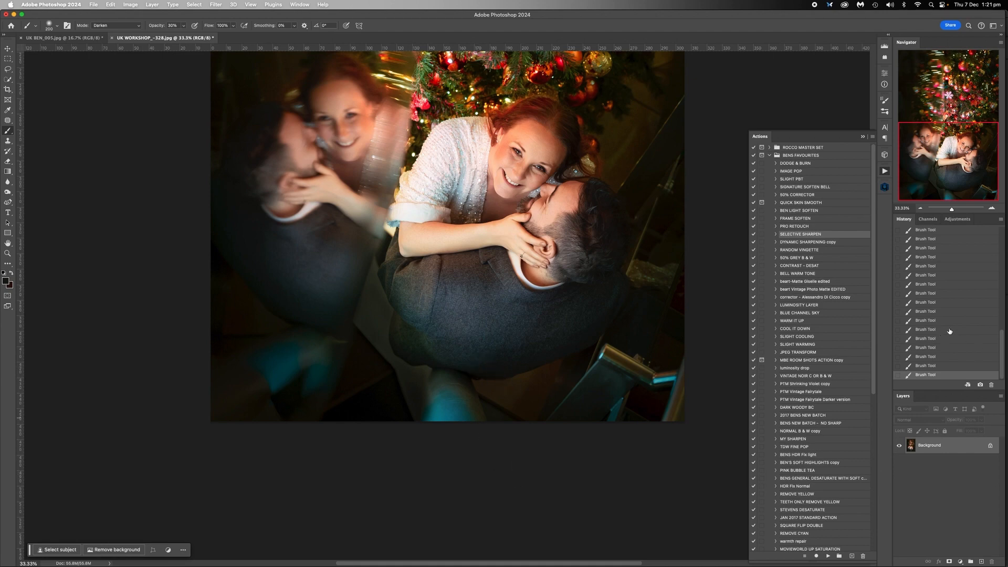
Touch up the remaining light patches of the strip beside the jacket with a brush reduced to 125 px.
click(992, 210)
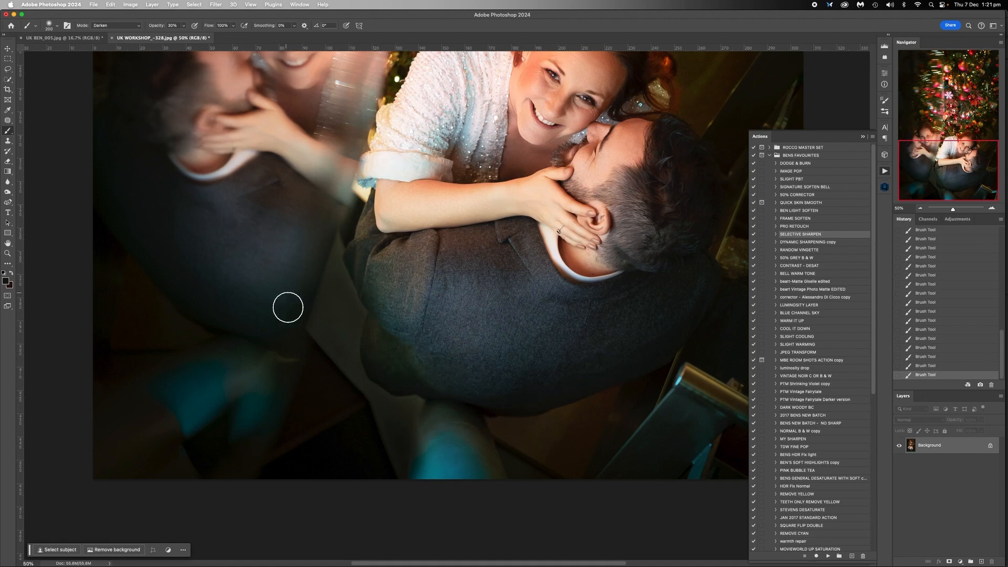
click(919, 208)
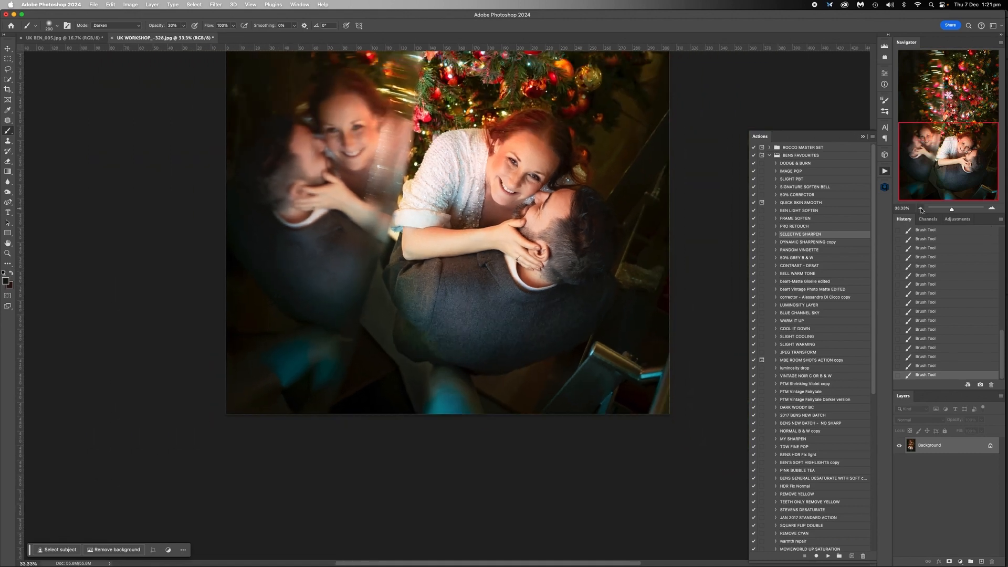
click(920, 207)
click(920, 207)
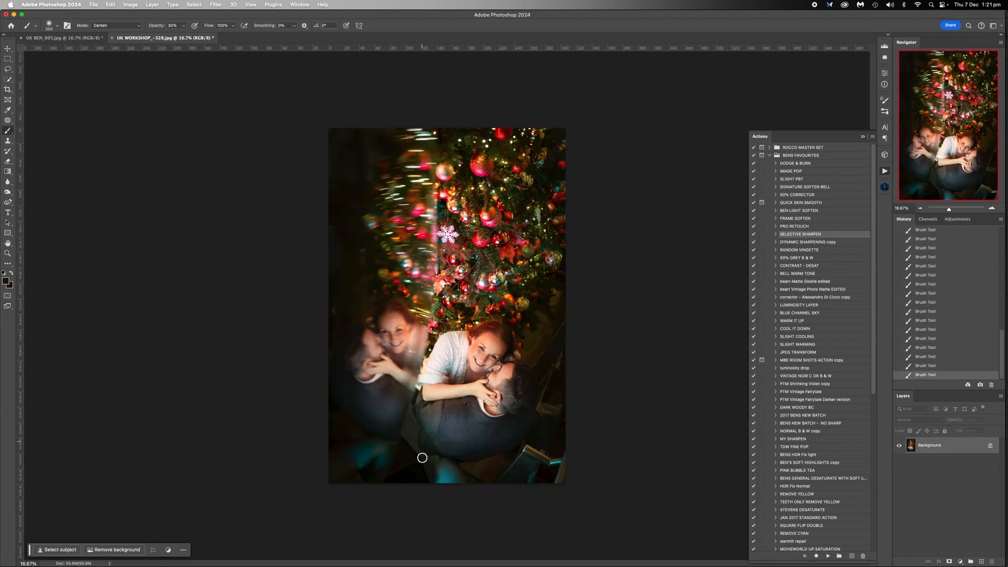
click(991, 208)
click(992, 208)
click(991, 207)
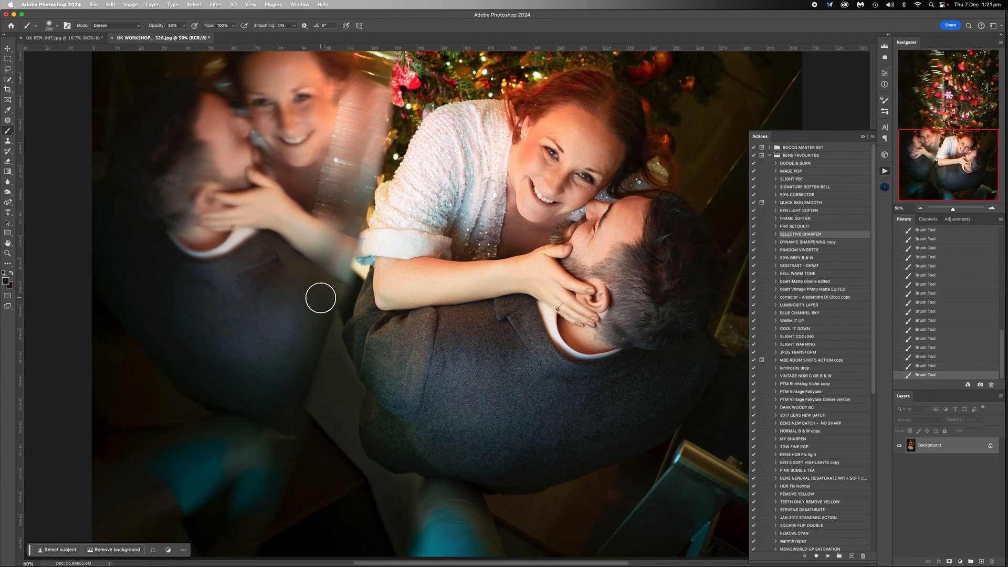
key(bracketleft)
key(bracketleft)
key(bracketleft)
key(bracketleft)
key(bracketleft)
key(bracketleft)
key(bracketleft)
key(bracketleft)
key(bracketright)
key(bracketright)
key(bracketright)
key(bracketright)
key(bracketright)
scroll(382, 513, down, 3)
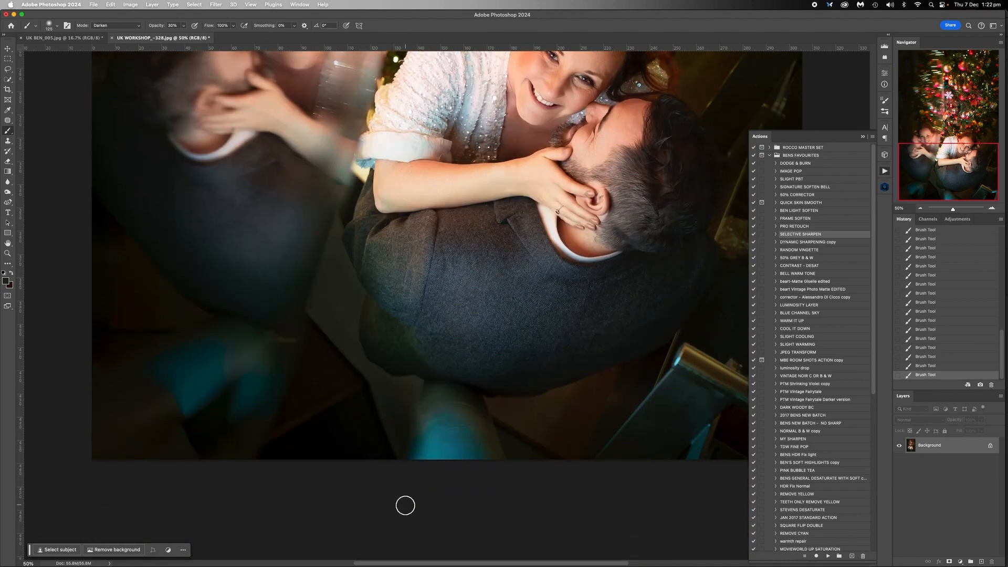
scroll(462, 327, up, 3)
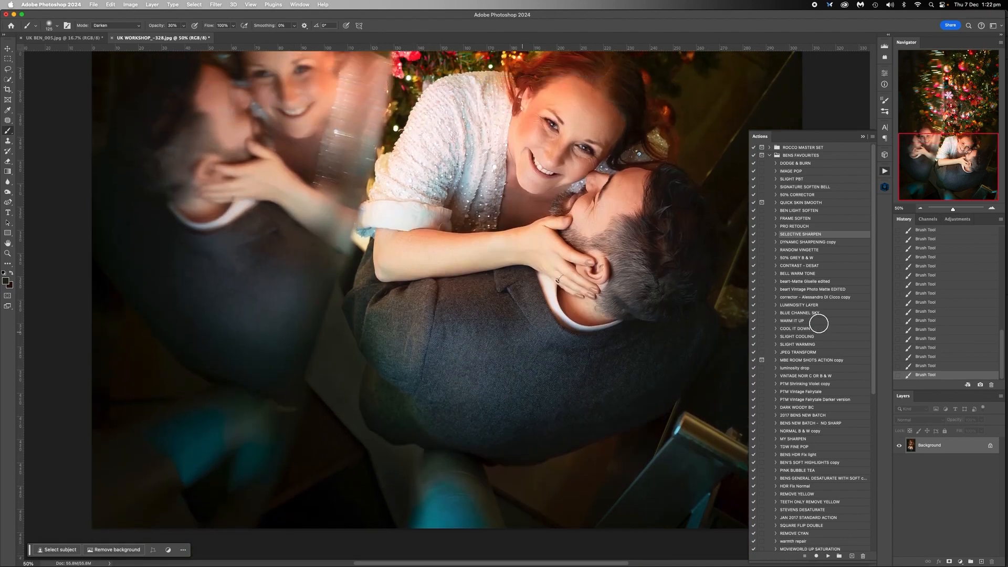
Run the IMAGE POP action on the whole photo.
click(919, 208)
click(919, 208)
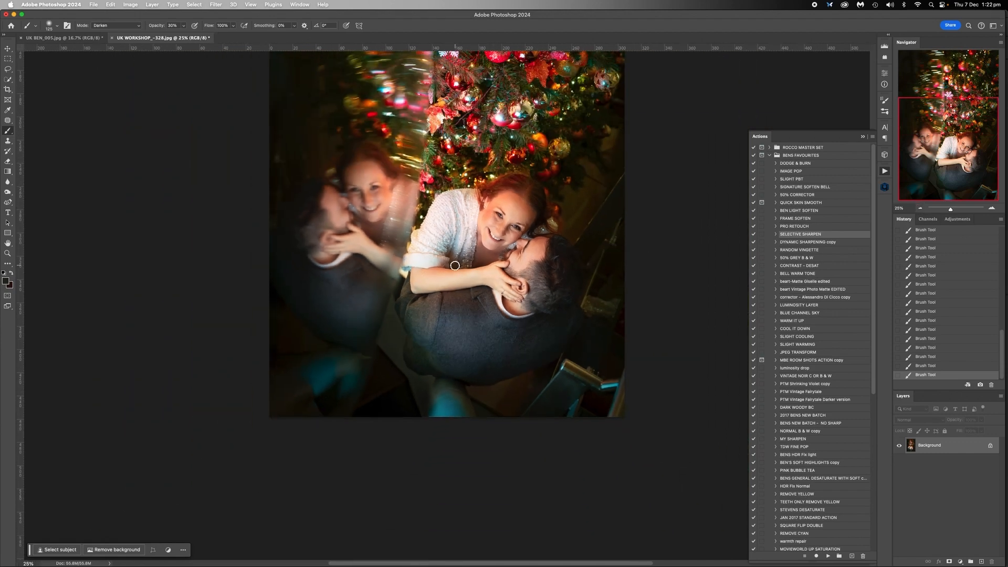
scroll(454, 266, up, 5)
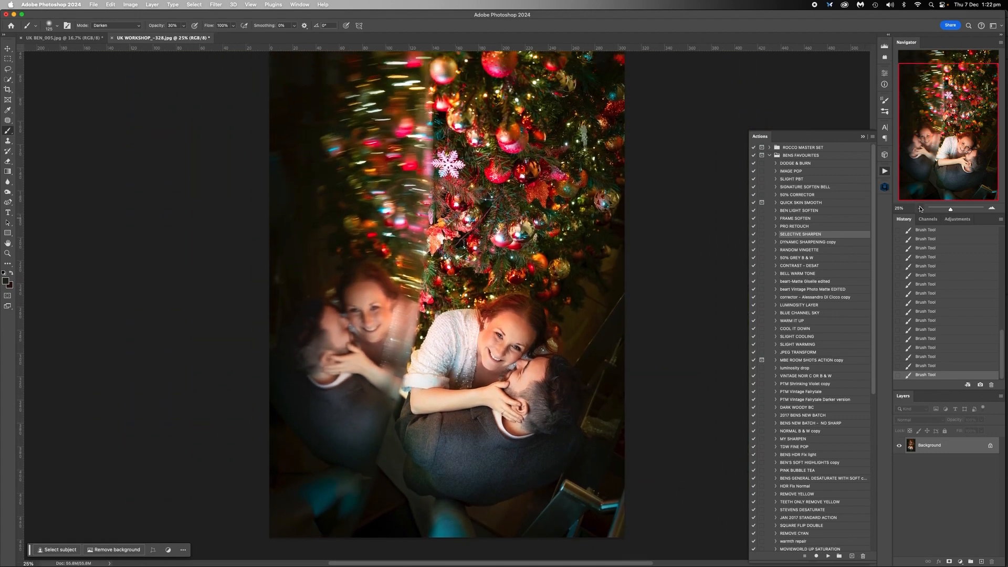
click(920, 208)
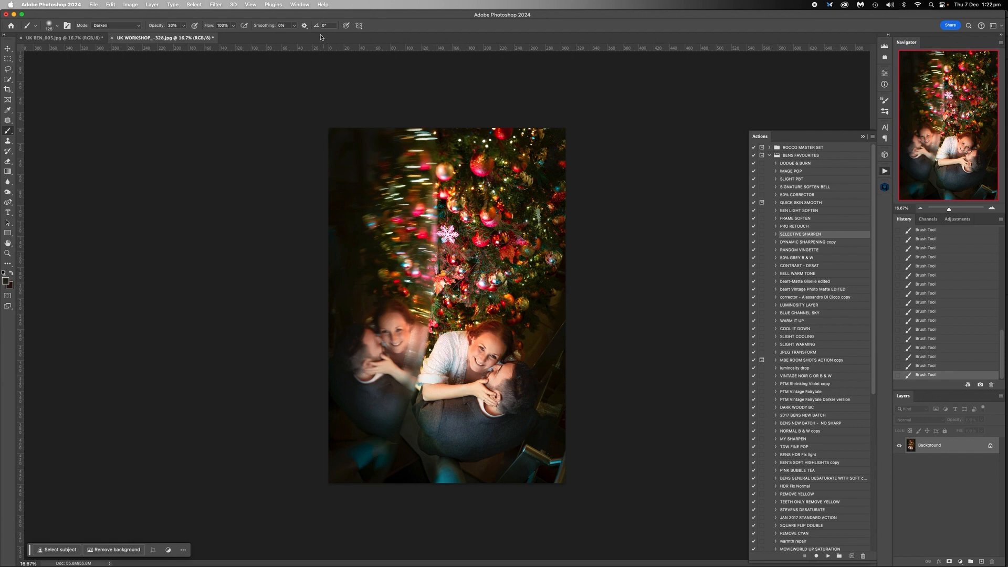
click(791, 172)
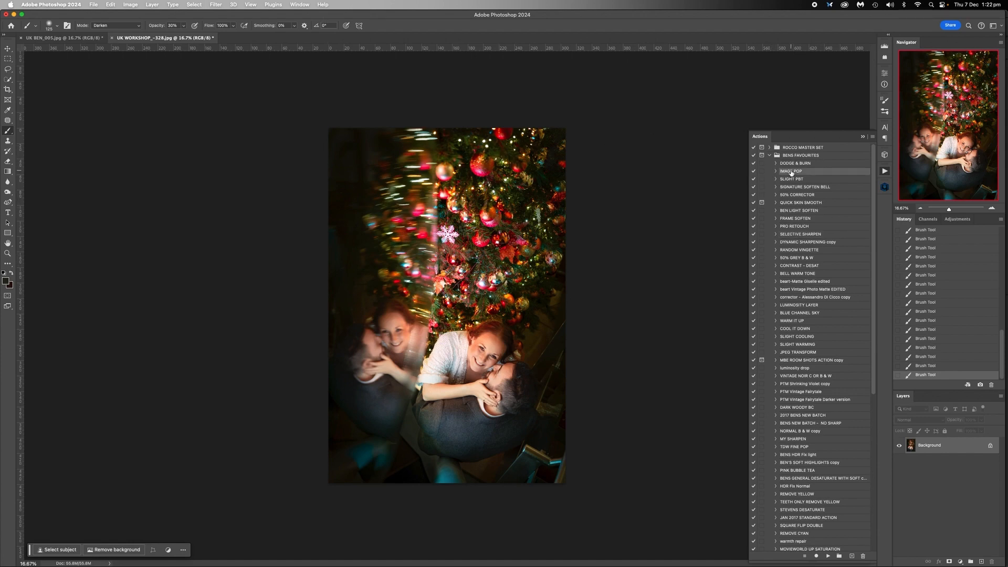
click(828, 556)
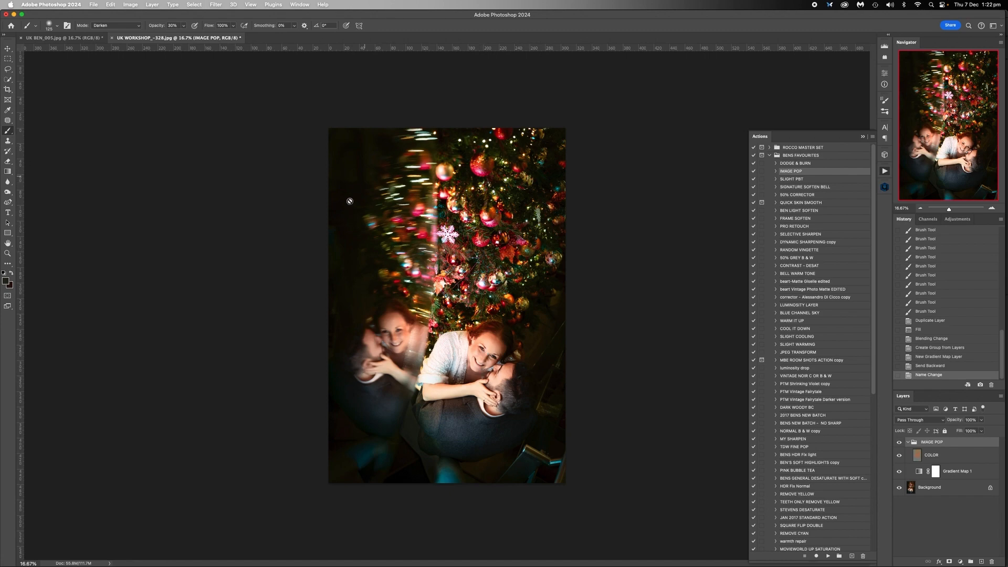
Lower the IMAGE POP group's opacity to 53% and flatten the image.
click(907, 443)
mouse_move(983, 423)
mouse_down()
mouse_move(945, 430)
mouse_move(964, 431)
mouse_up()
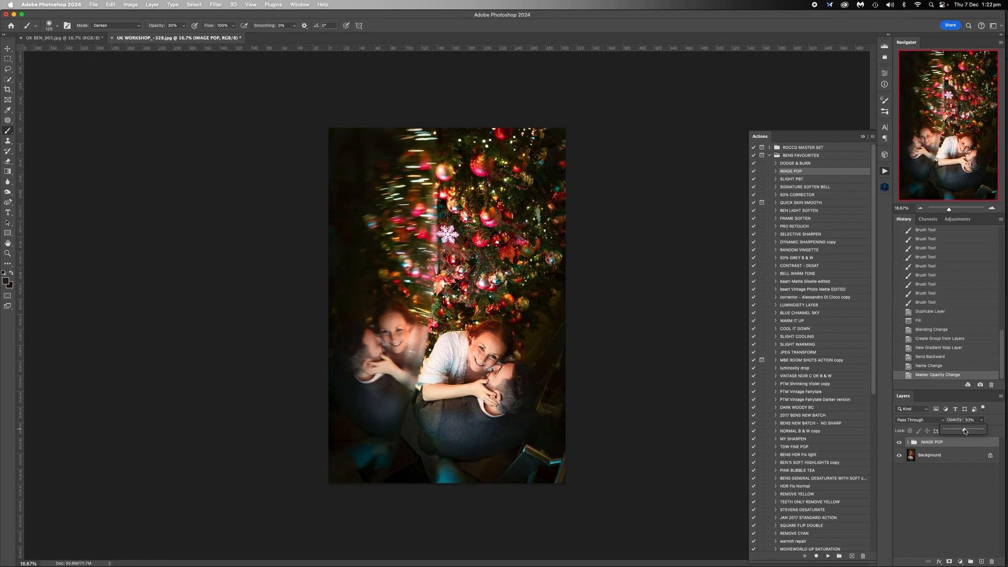
right_click(927, 456)
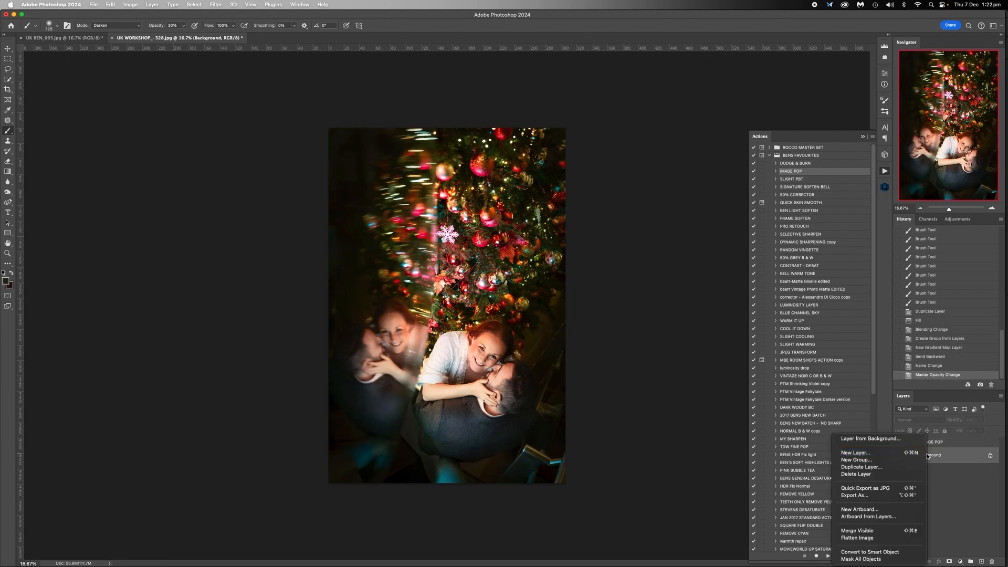
click(867, 539)
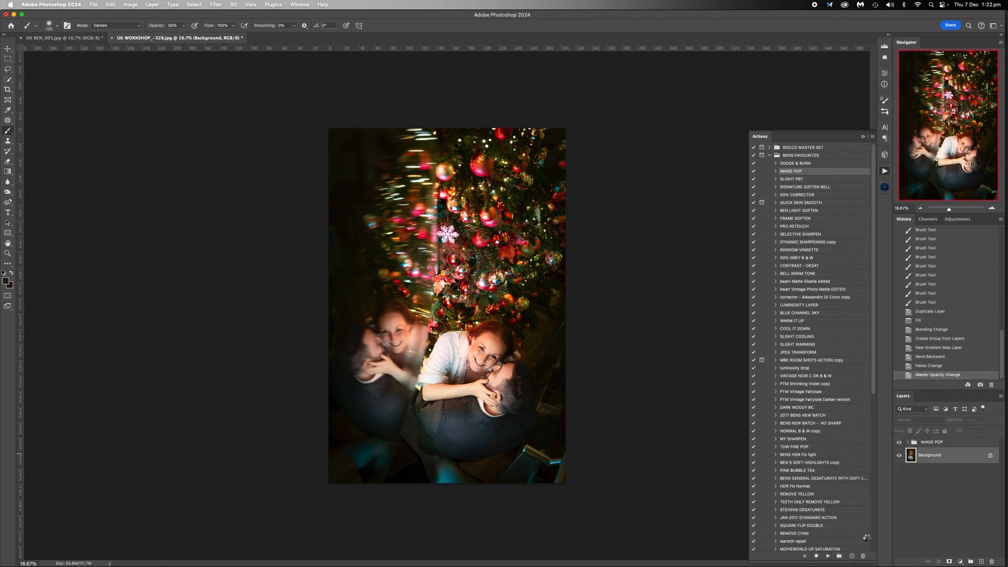
Run the DODGE & BURN action and set the brush to 1500 px in Normal mode for its masks.
click(793, 164)
click(828, 556)
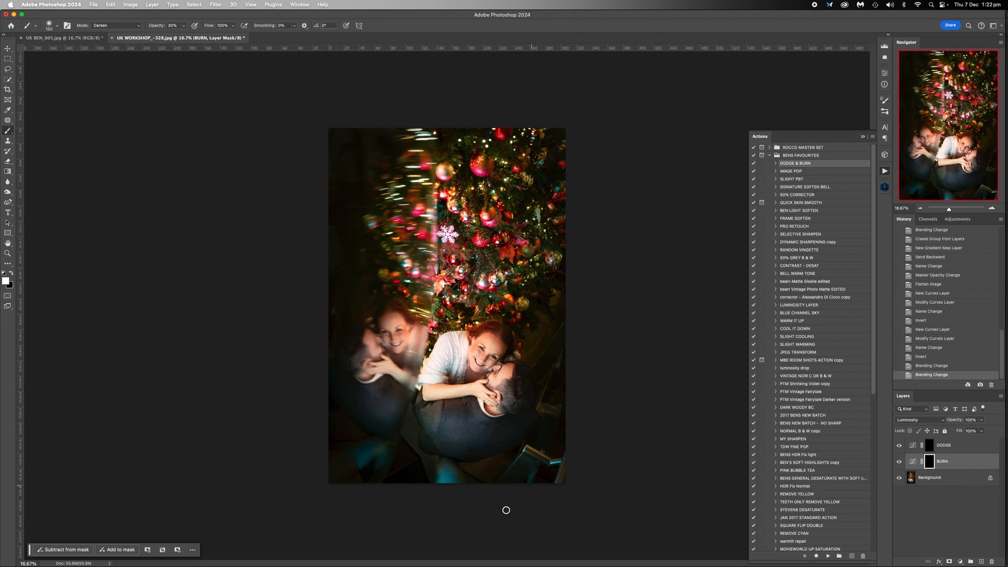
key(bracketright)
key(bracketright)
key(bracketright)
key(bracketright)
key(bracketright)
key(bracketright)
key(bracketright)
key(bracketright)
key(bracketright)
key(bracketright)
key(bracketright)
key(bracketright)
key(bracketright)
key(bracketright)
key(bracketright)
key(bracketright)
key(bracketright)
key(bracketright)
key(bracketright)
click(138, 26)
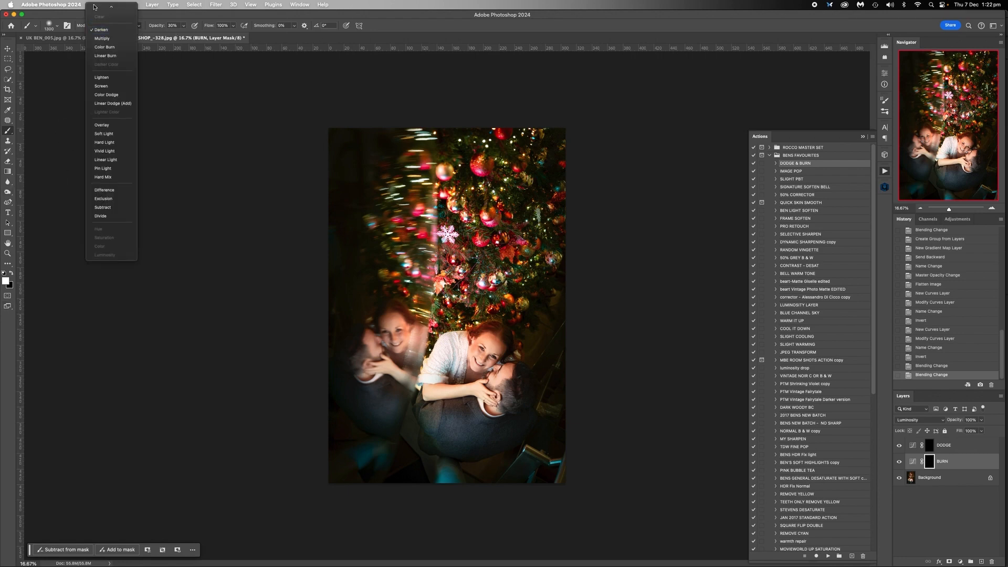
click(113, 15)
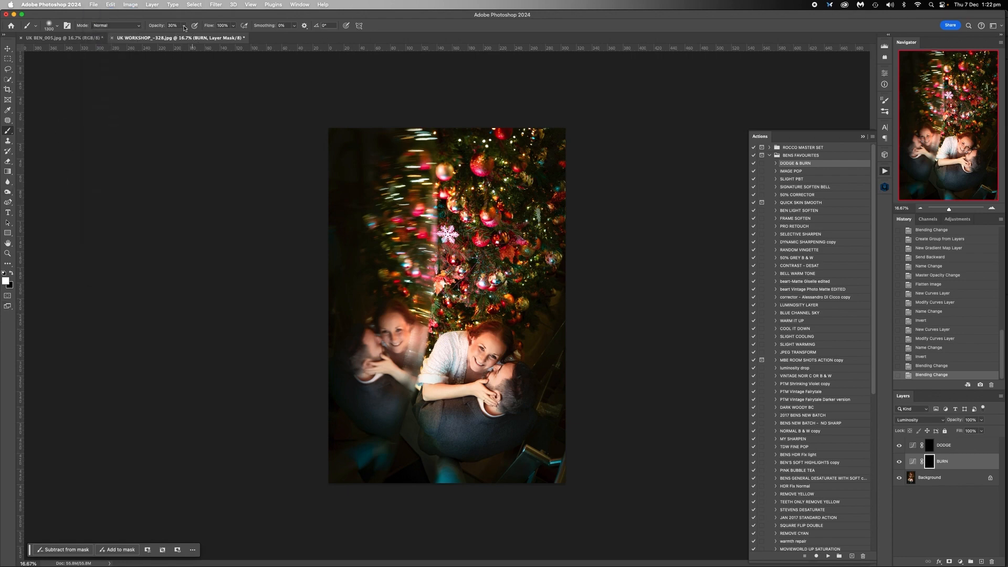
key(bracketright)
key(bracketright)
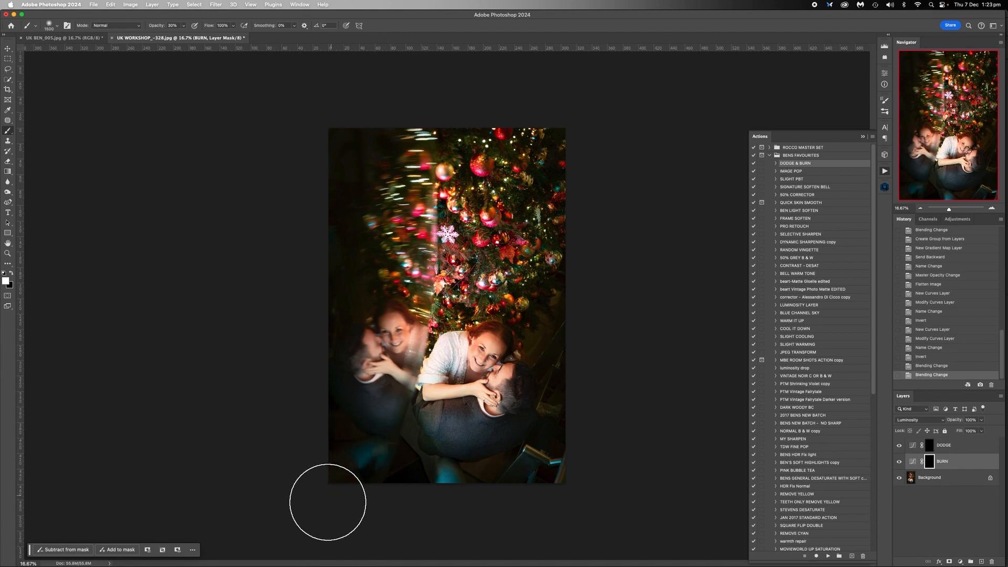
Paint white on the BURN mask around the photo's lower, side and upper edges to darken the borders.
click(464, 496)
click(445, 503)
click(465, 502)
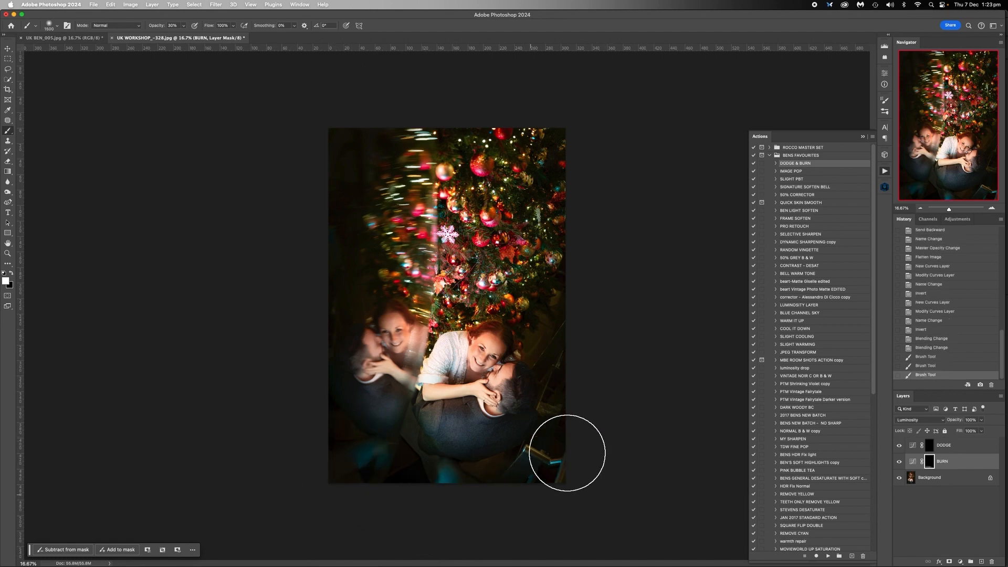
click(567, 452)
click(584, 399)
click(361, 430)
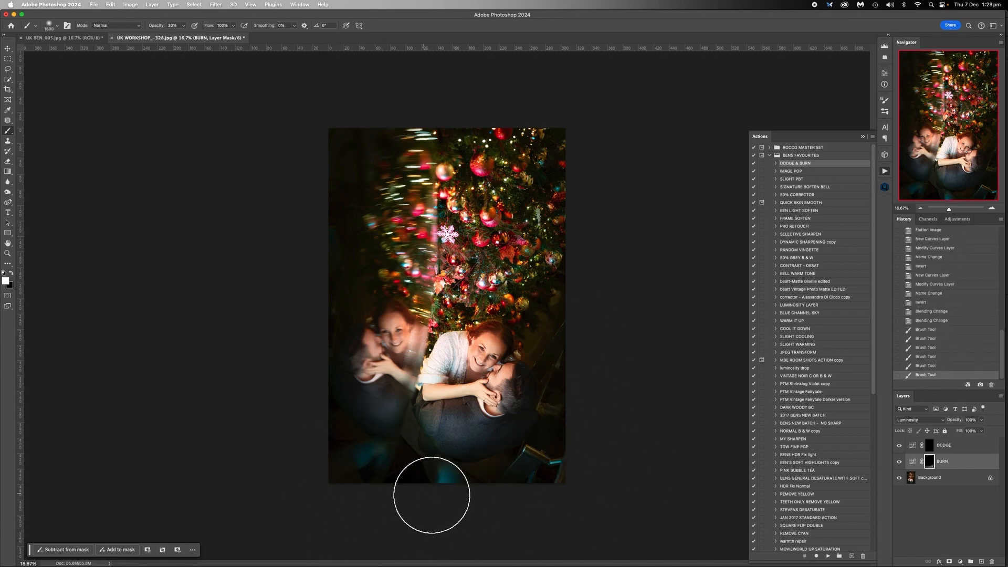
drag(457, 108, 271, 193)
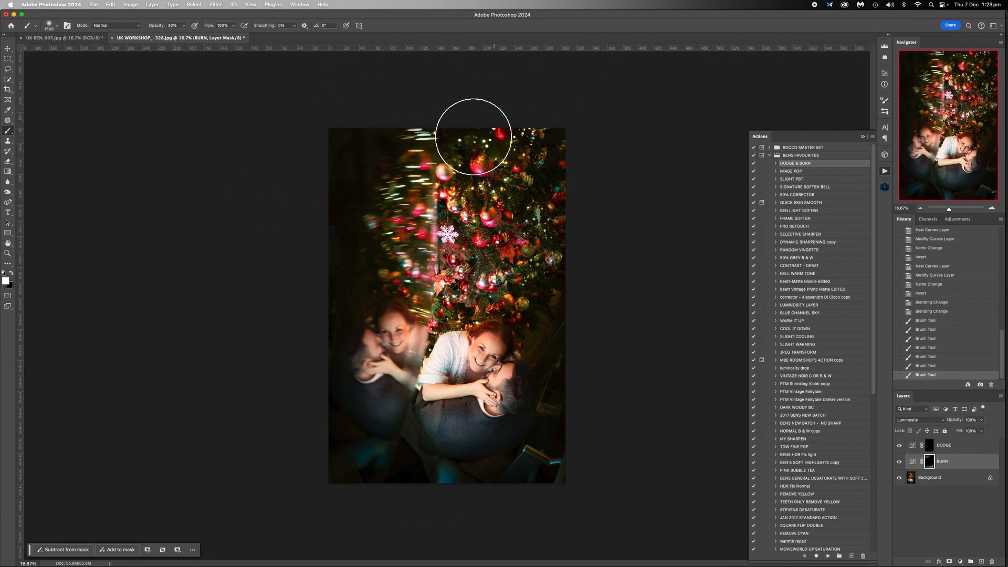
drag(481, 131, 644, 321)
mouse_move(582, 277)
mouse_down()
mouse_move(547, 357)
mouse_move(540, 334)
mouse_up()
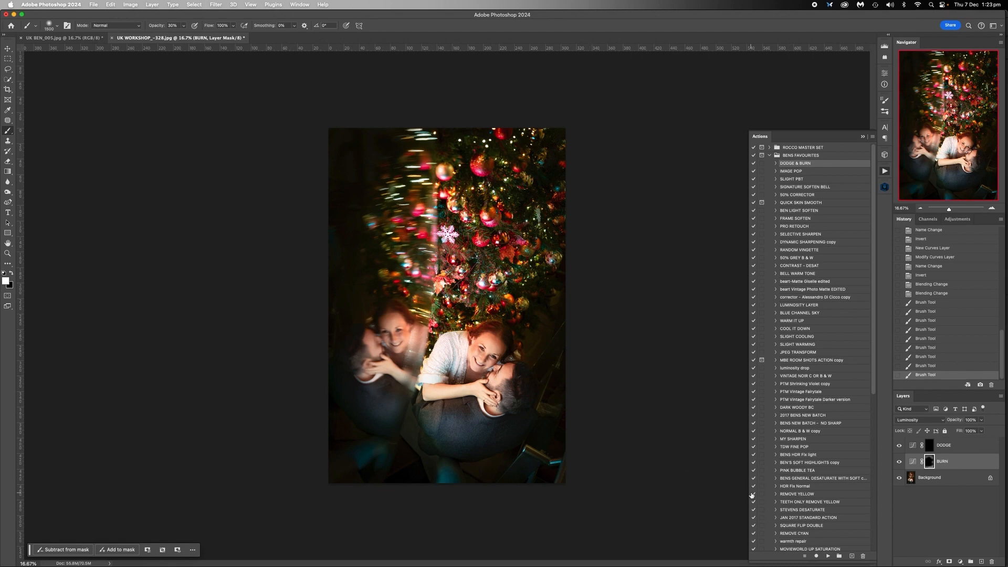
Target the DODGE layer's mask and enlarge the brush enough to cover the couple's faces.
click(946, 446)
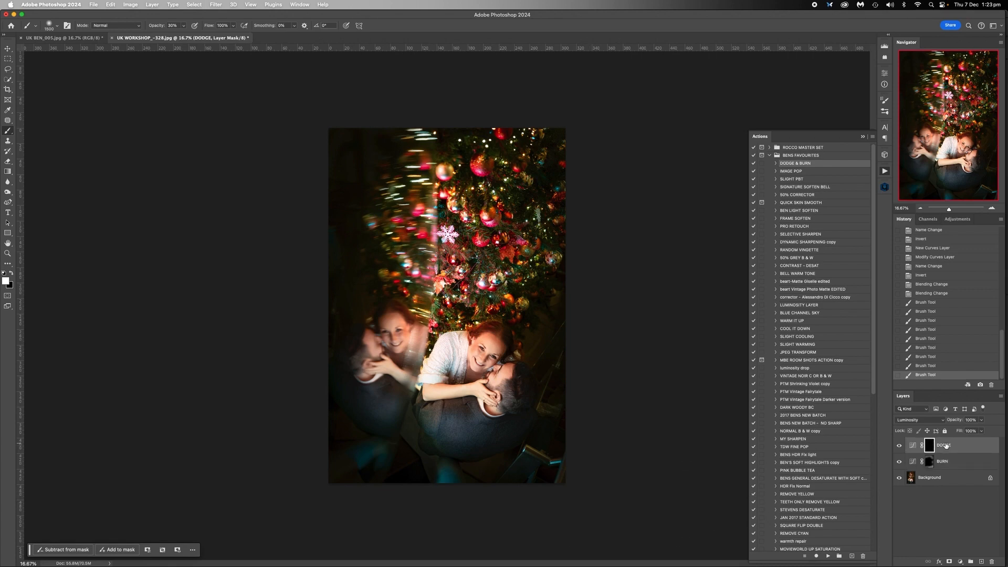
key(bracketright)
key(bracketright)
key(bracketright)
Try a dodge dab over the couple's faces, undo it, and lower the brush opacity to 22%.
click(506, 360)
key(bracketleft)
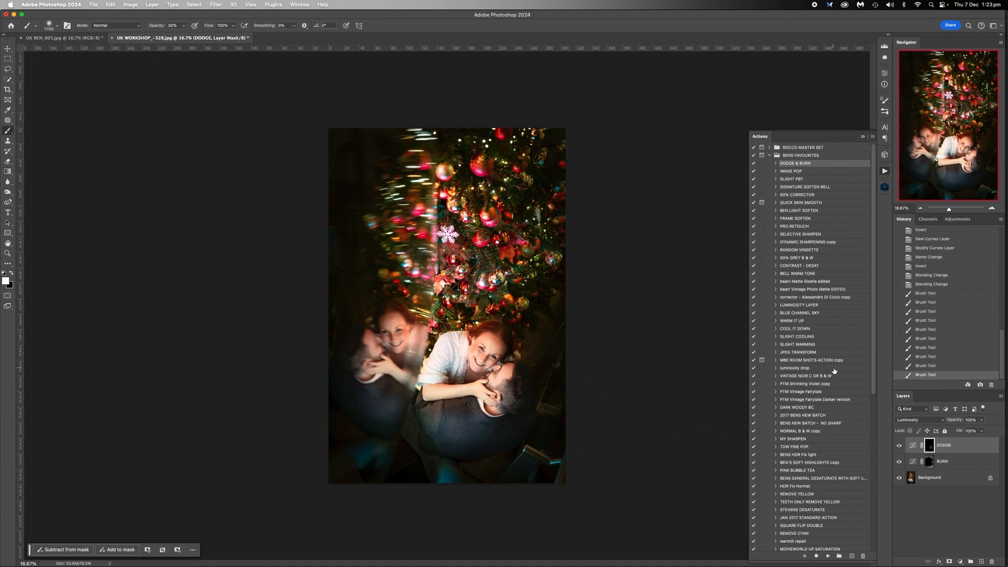
key(super+z)
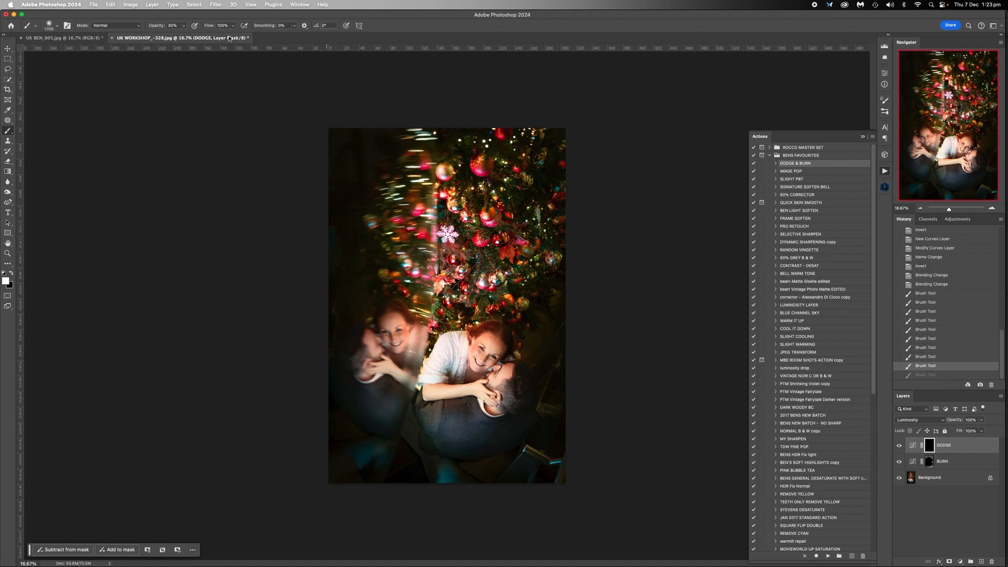
click(182, 26)
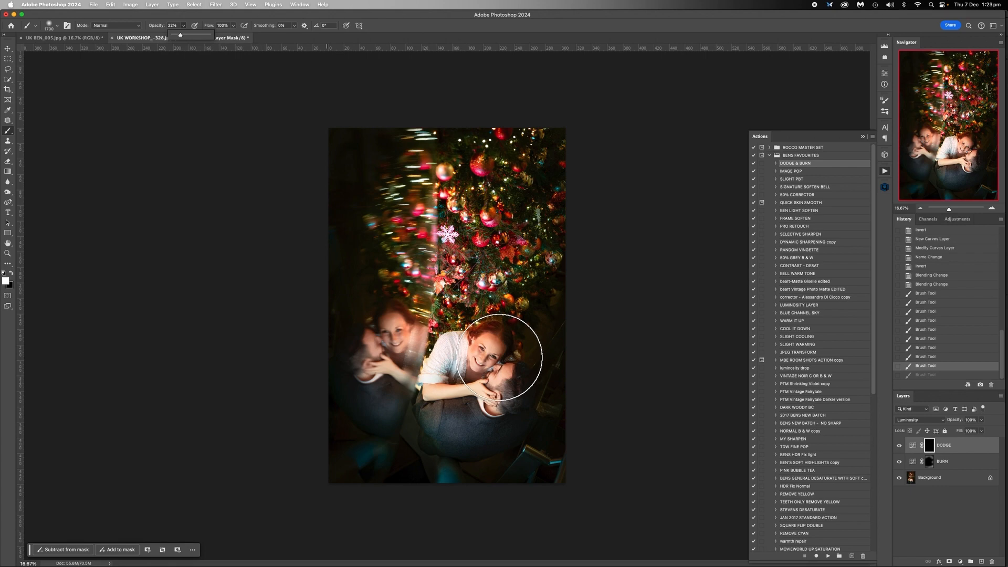
Dodge the couple's faces with a single brush dab at 22% opacity on the DODGE mask and check the result.
click(498, 357)
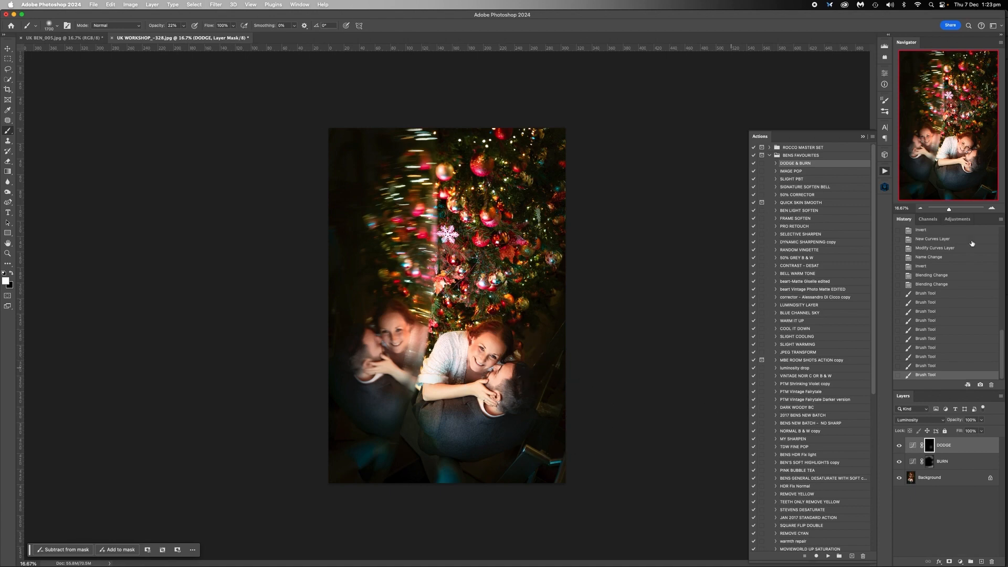
click(991, 208)
click(992, 208)
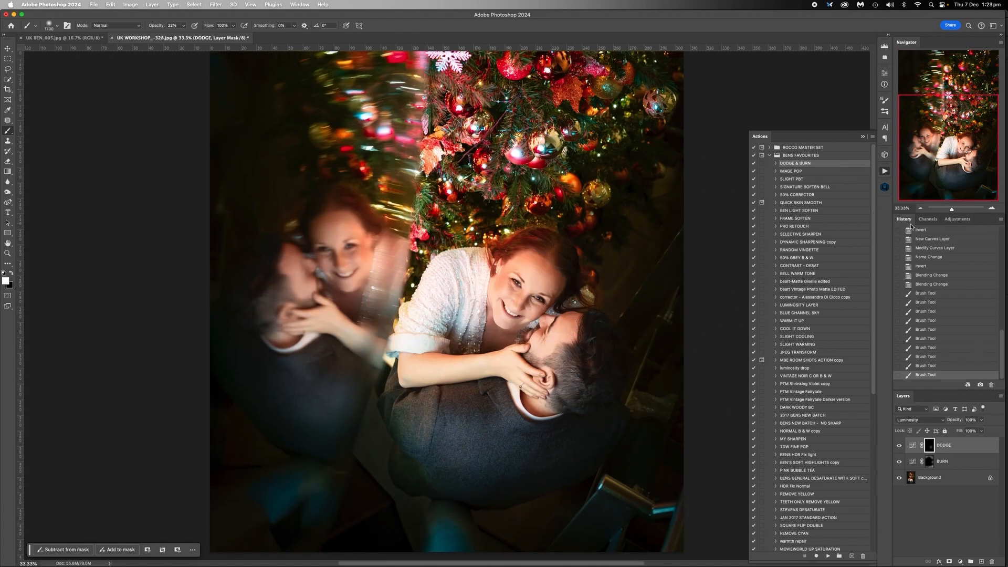
click(920, 209)
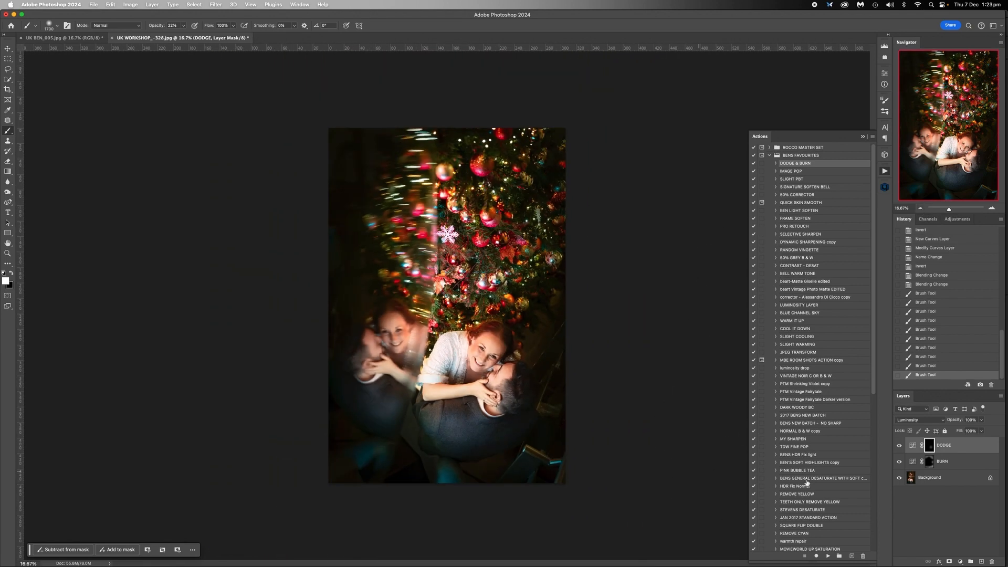
Flatten the dodge and burn layers into the background and run the SLIGHT PBT action.
right_click(925, 477)
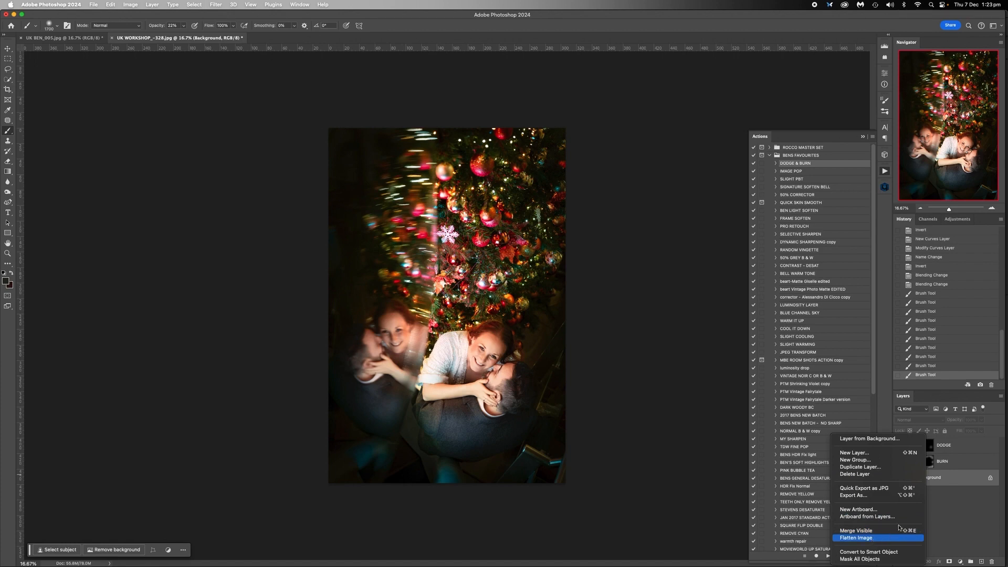
click(863, 537)
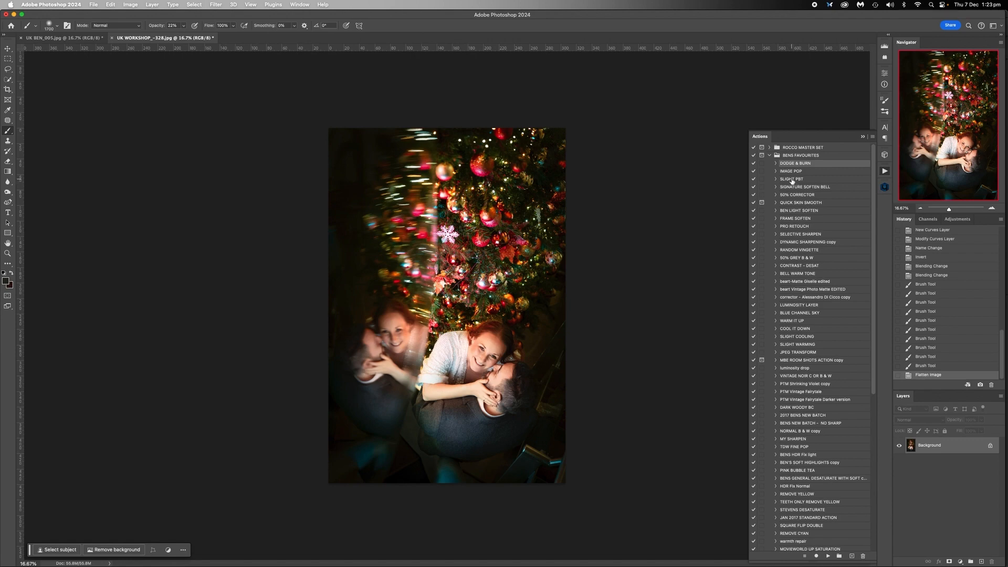
click(792, 182)
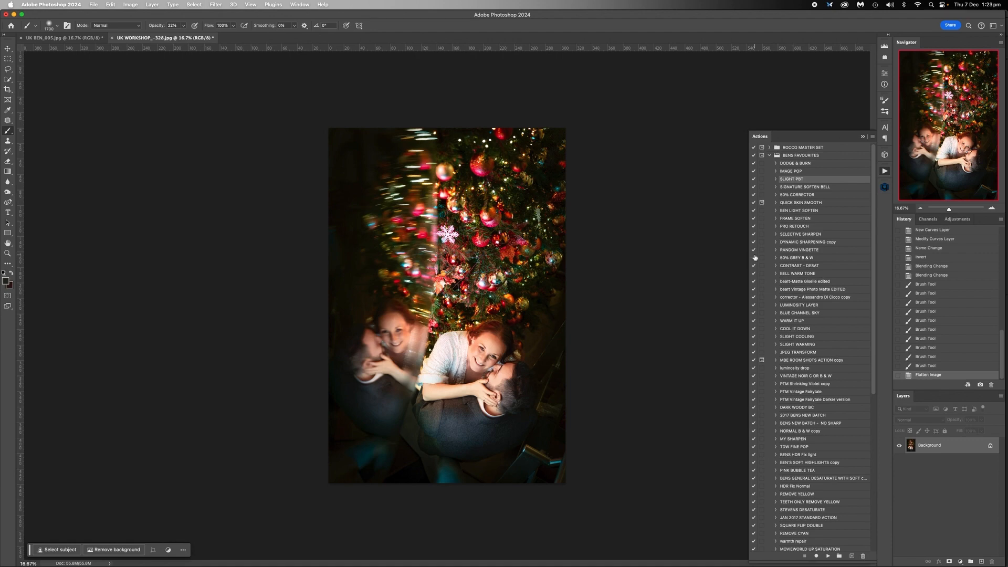
click(828, 556)
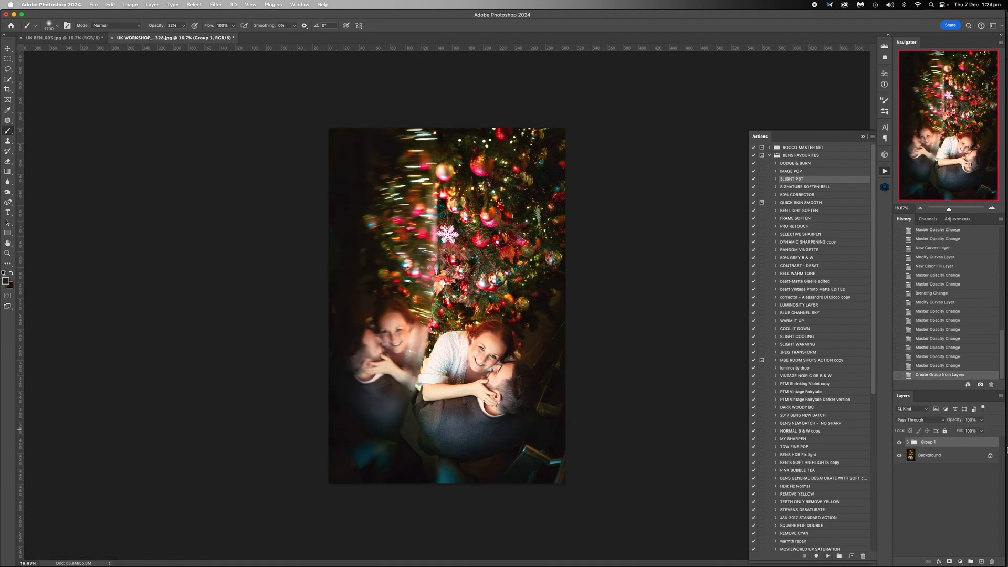
Compare the photo with and without the SLIGHT PBT action's layer group.
click(899, 442)
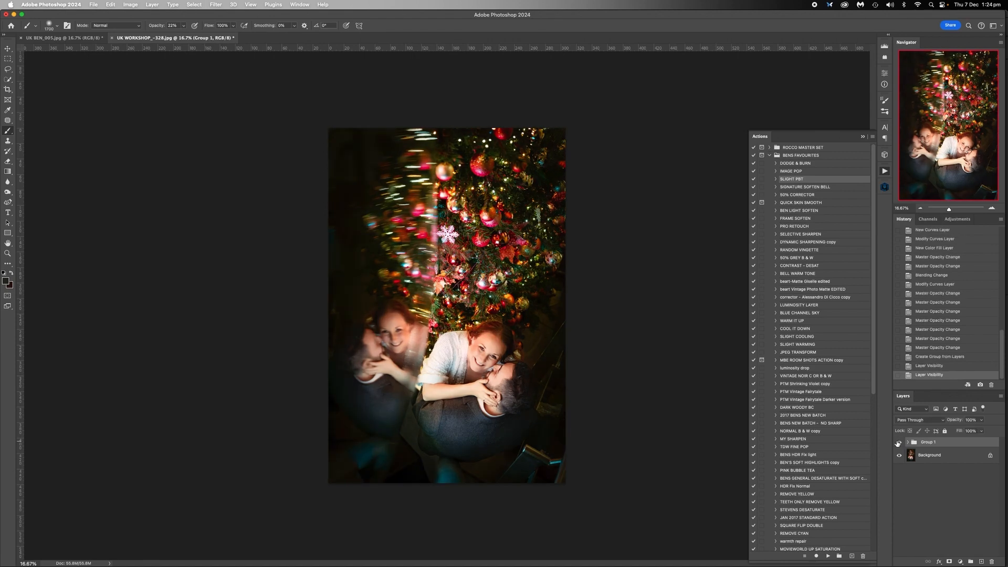
click(898, 442)
click(898, 442)
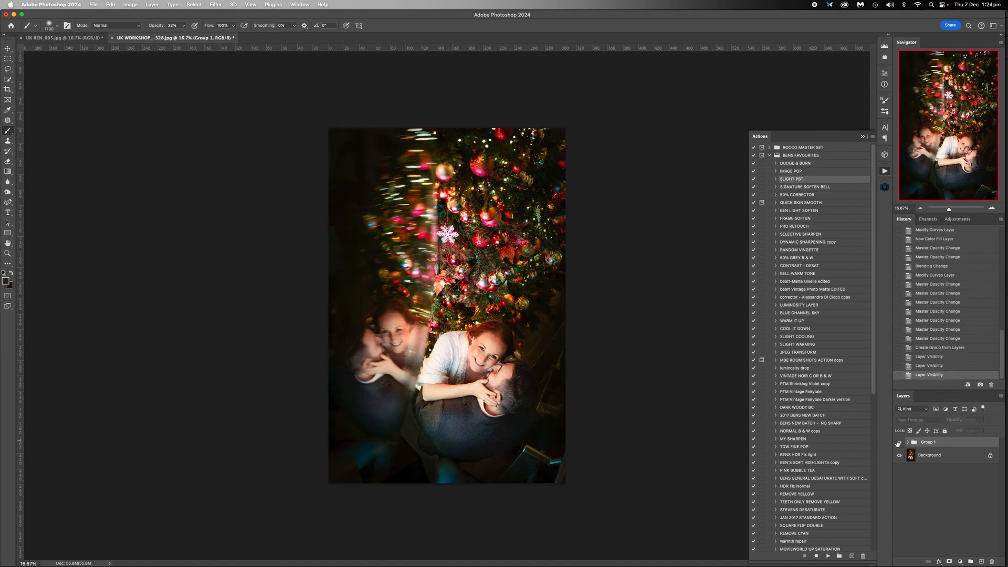
click(899, 442)
click(899, 442)
click(899, 442)
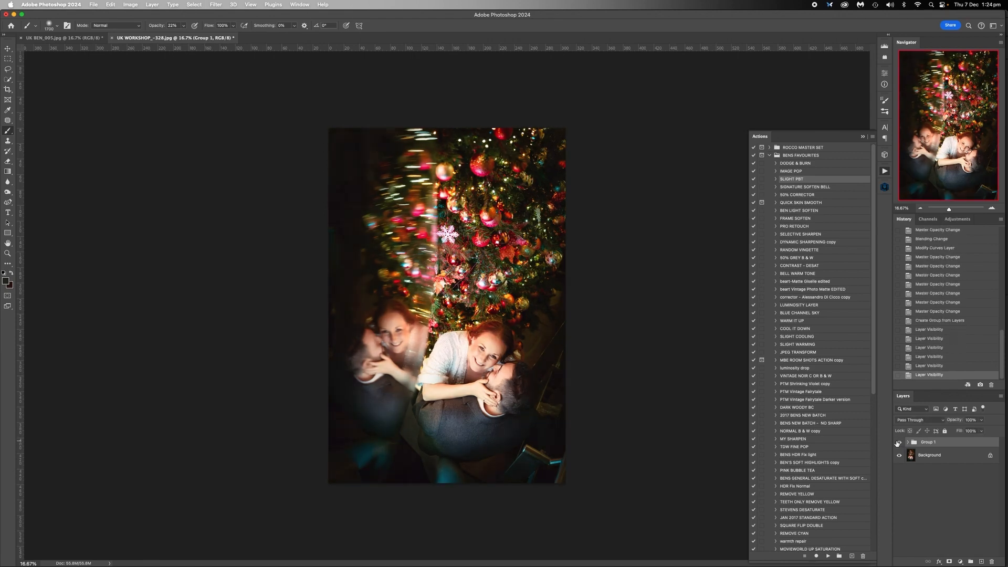
click(899, 442)
click(899, 442)
click(899, 442)
click(898, 442)
click(897, 442)
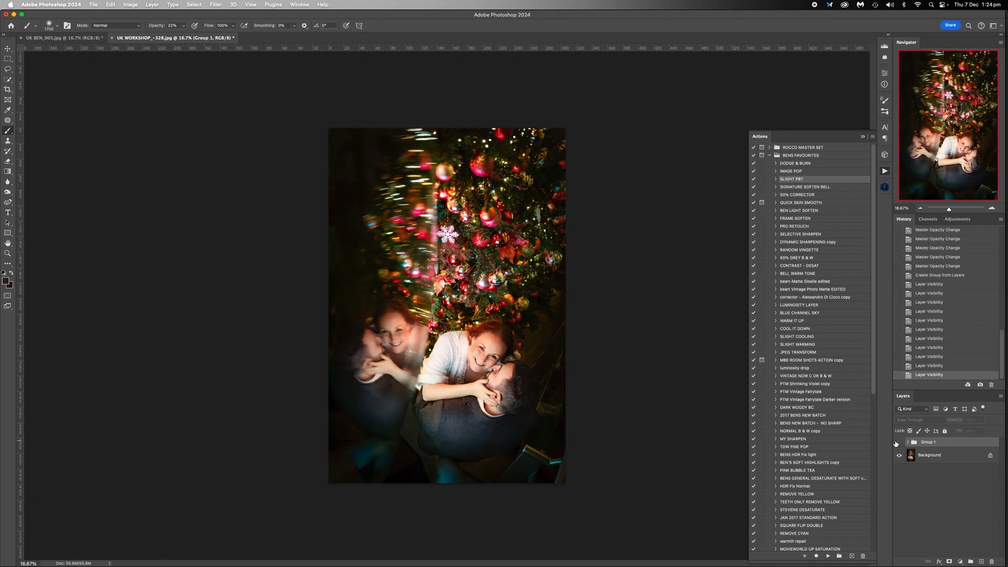
click(897, 443)
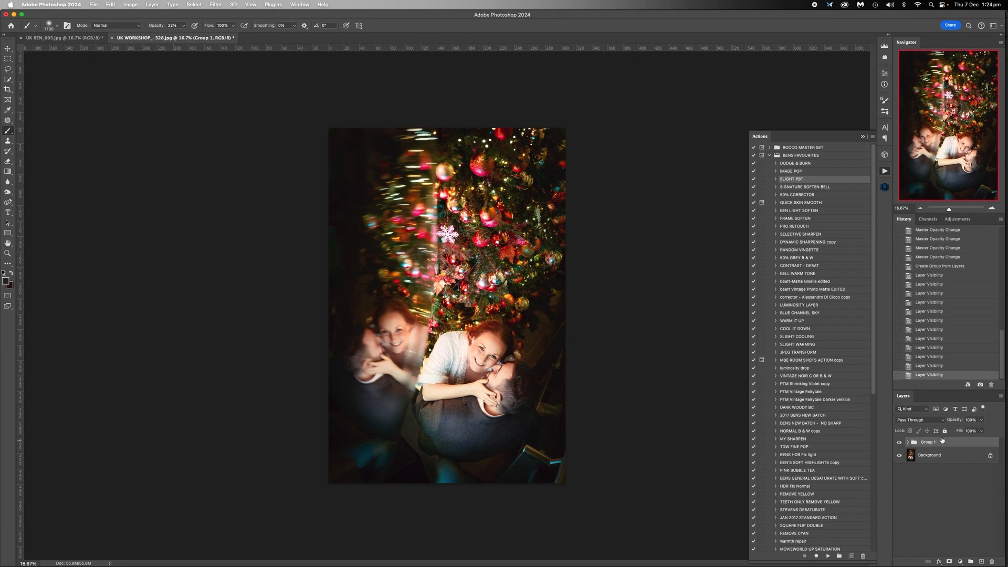
Lower the action's layer group to 24% opacity and flatten the image.
click(980, 420)
drag(983, 430, 953, 432)
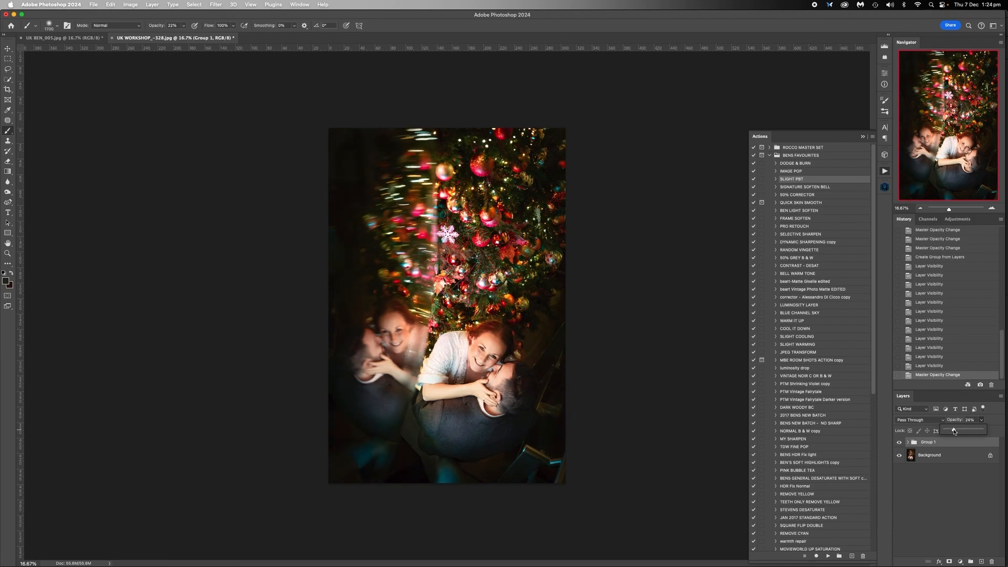
click(945, 455)
right_click(943, 457)
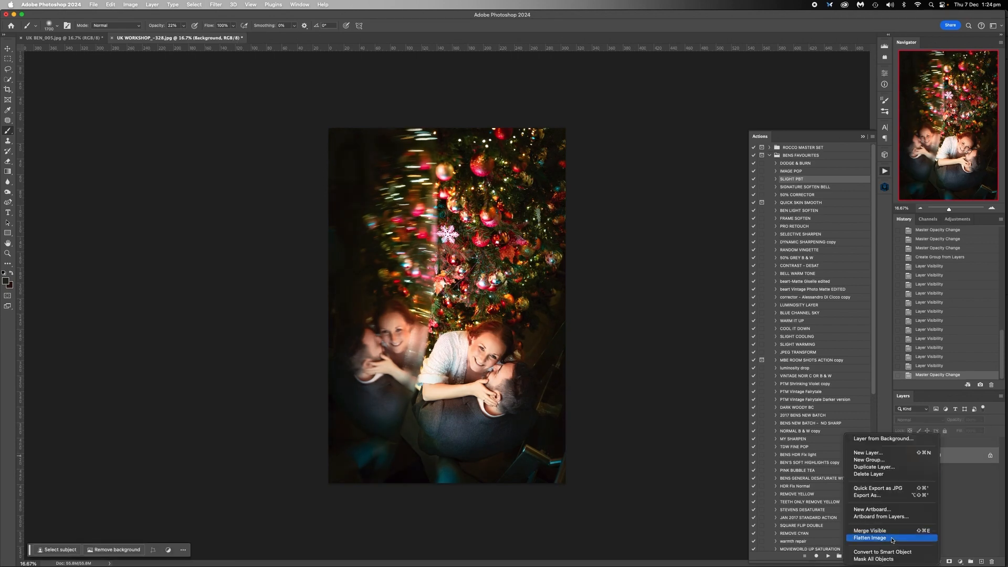
click(894, 538)
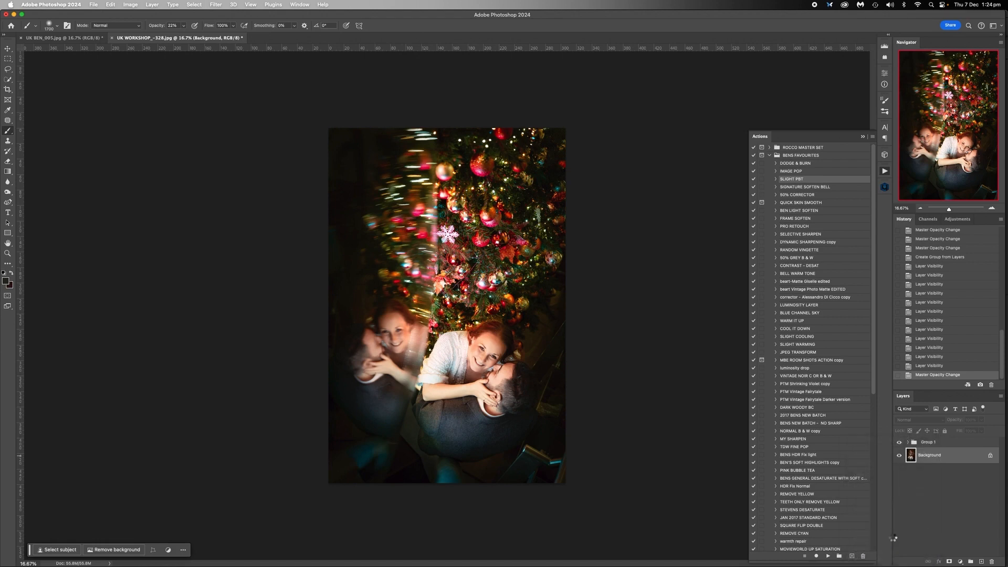
Select the woman's white cardigan in the unblurred half of the photo with an enlarged Quick Selection brush.
click(991, 209)
click(991, 209)
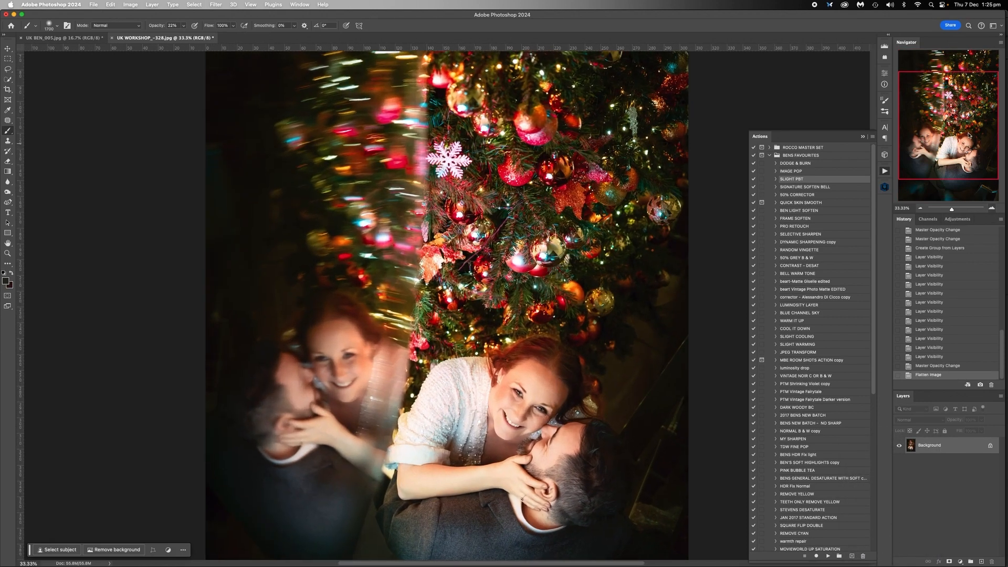
click(991, 208)
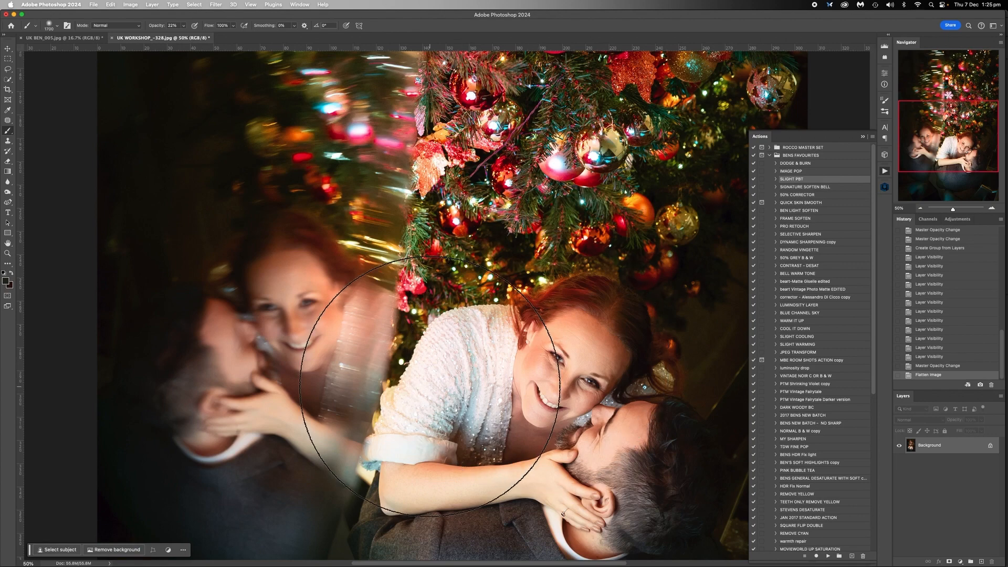
click(920, 209)
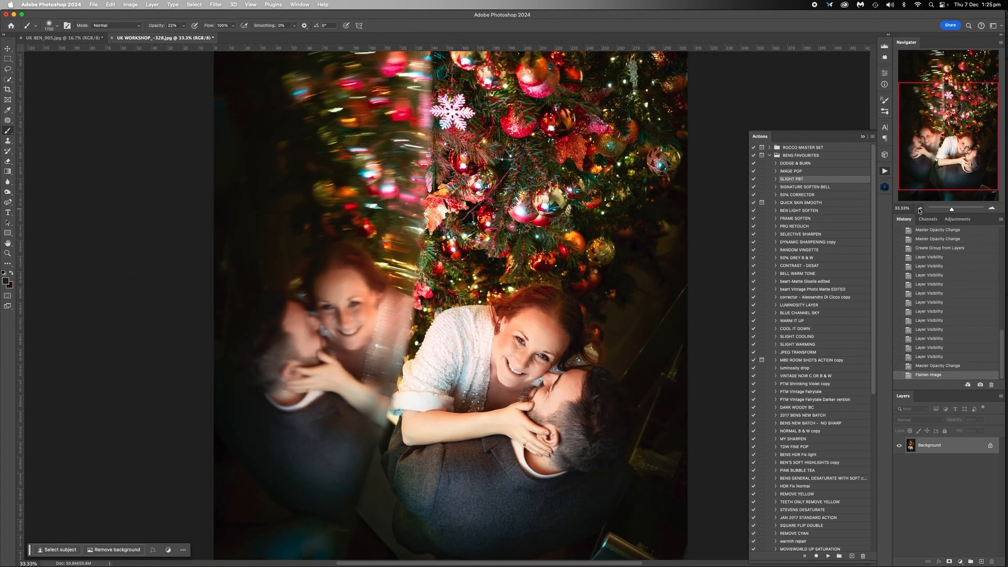
click(8, 80)
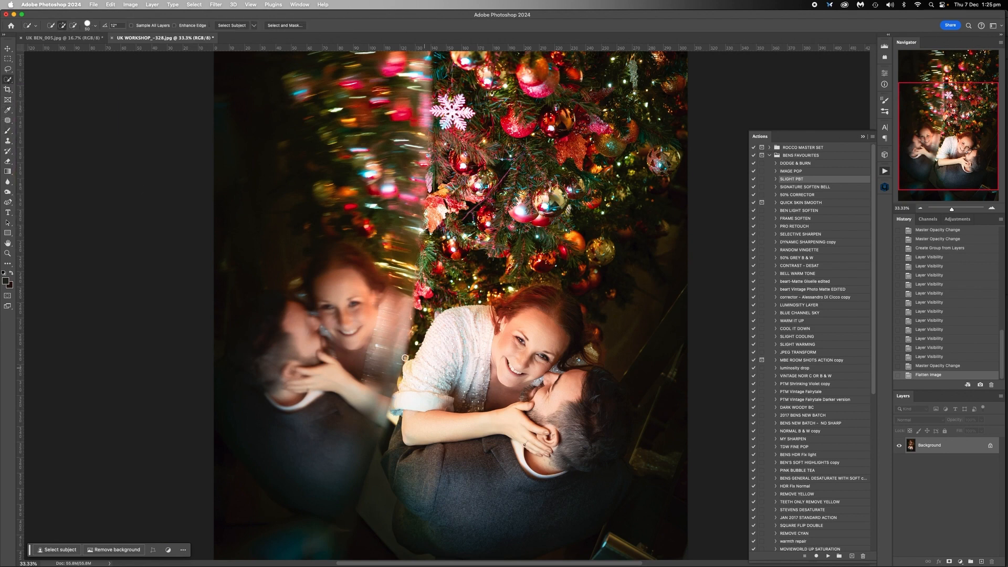
key(bracketright)
key(bracketright)
key(bracketright)
key(bracketright)
key(bracketright)
key(bracketright)
key(bracketright)
key(bracketright)
key(bracketright)
key(bracketright)
click(443, 372)
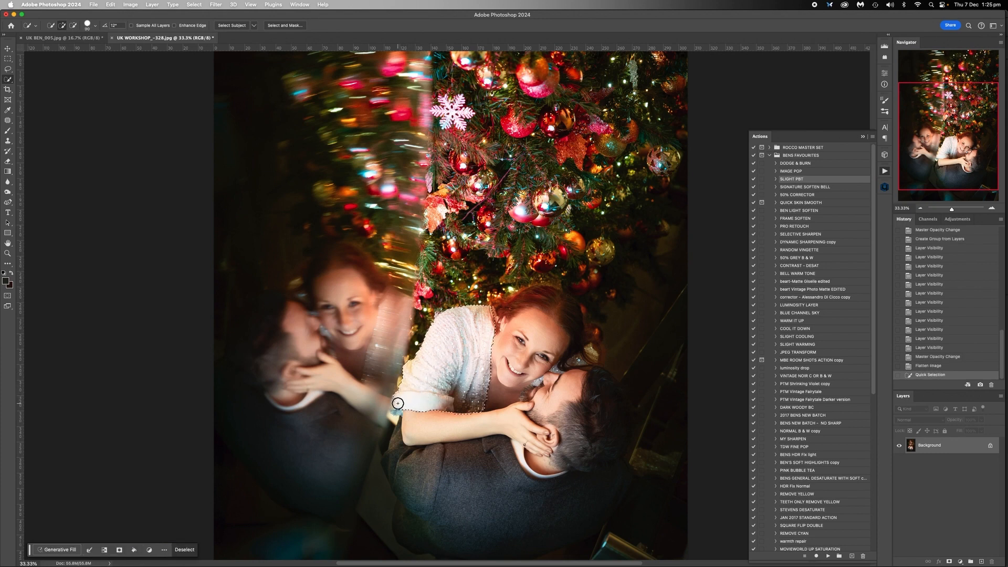
Refine the cardigan selection around the sleeve cuff by adding the missed edge and subtracting the spill beyond it.
click(398, 404)
drag(396, 405, 406, 401)
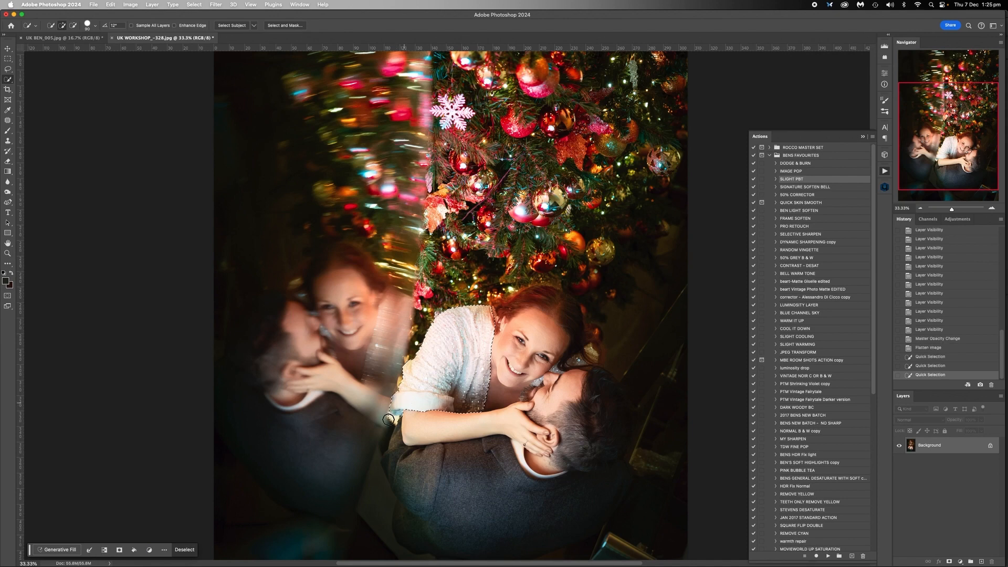
click(394, 418)
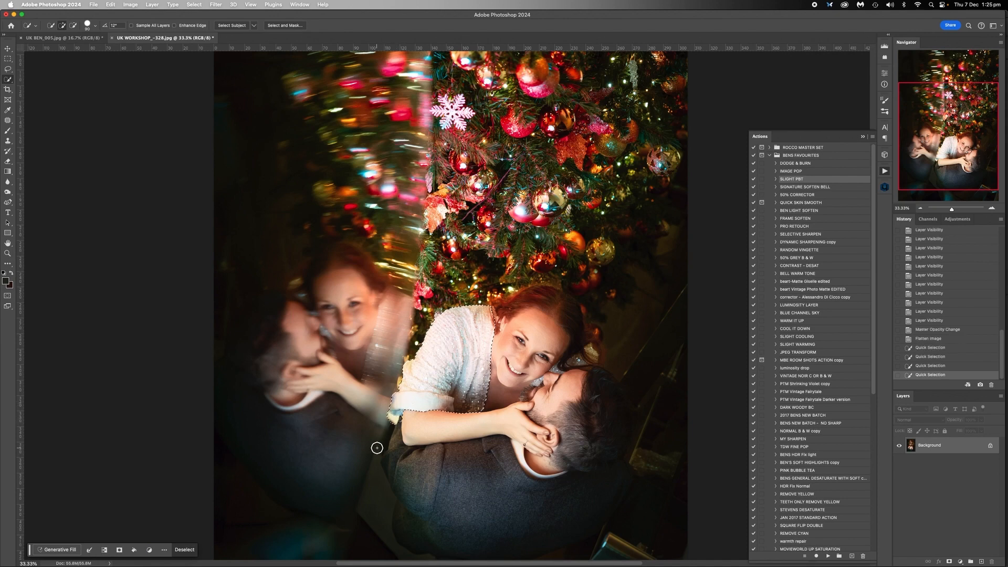
key(alt)
alt+click(400, 416)
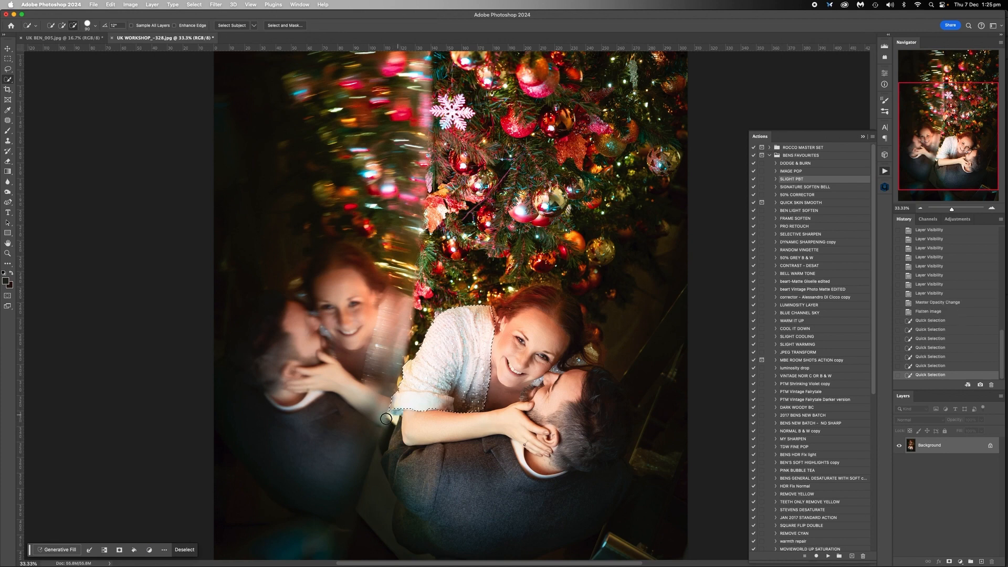
alt+click(385, 418)
alt+click(388, 416)
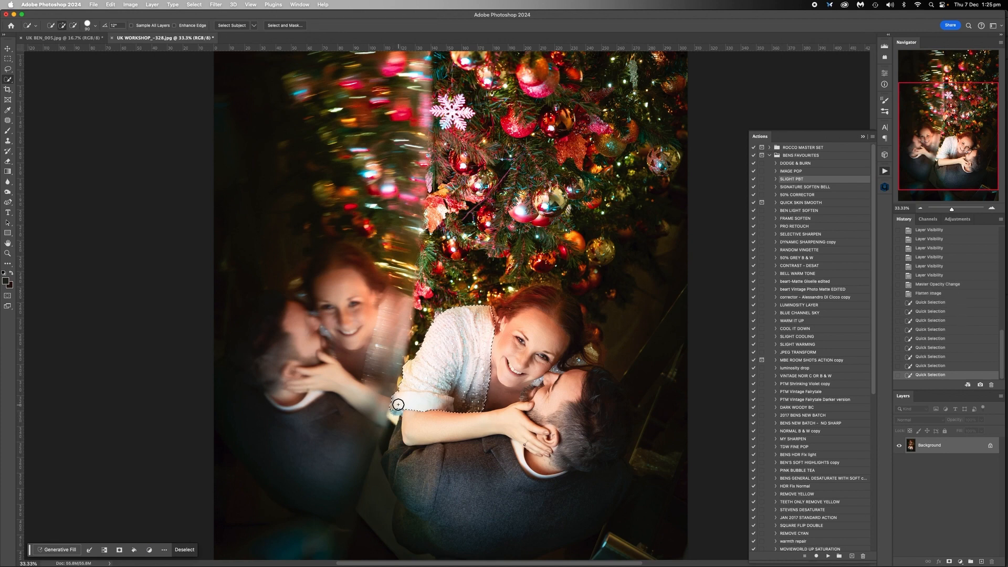
click(398, 404)
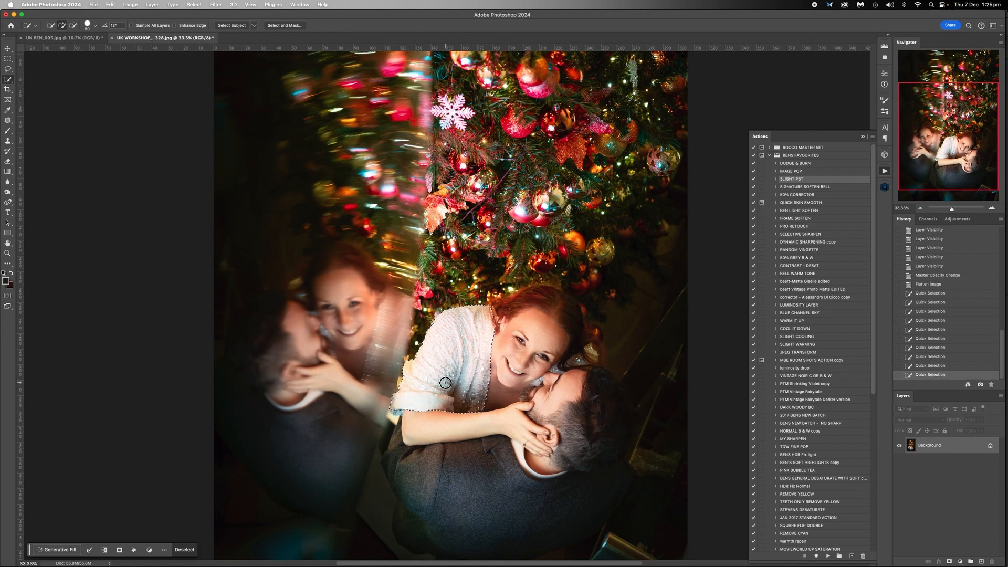
key(super+l)
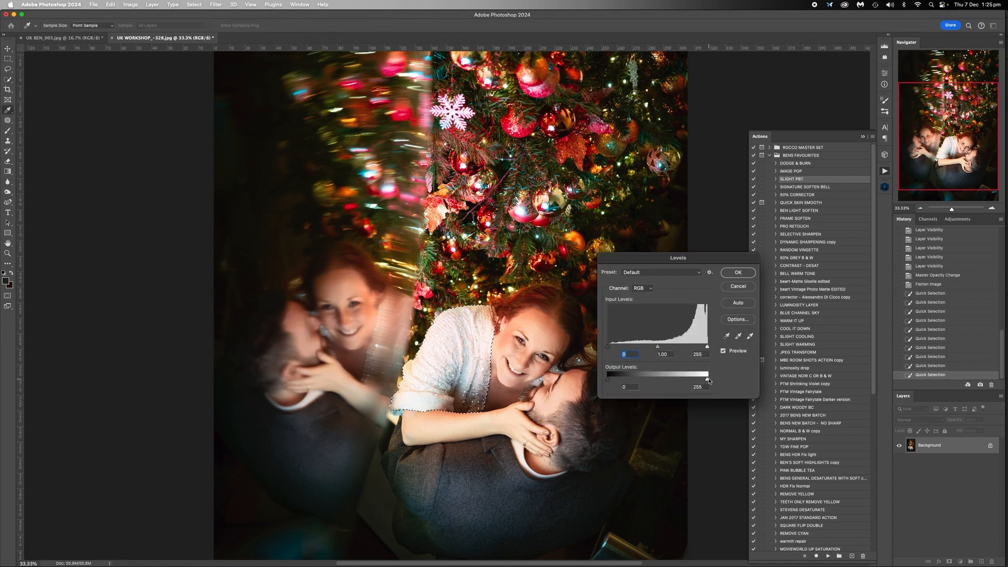
mouse_move(707, 378)
mouse_down()
mouse_move(691, 380)
mouse_move(708, 379)
mouse_up()
mouse_move(658, 347)
mouse_down()
mouse_move(679, 349)
mouse_move(657, 348)
mouse_up()
click(738, 286)
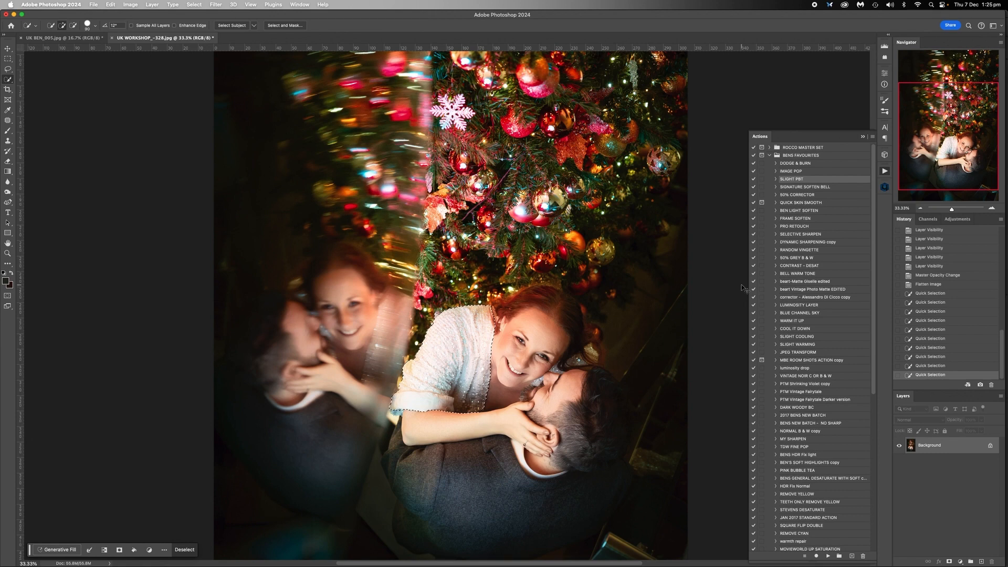
key(super+m)
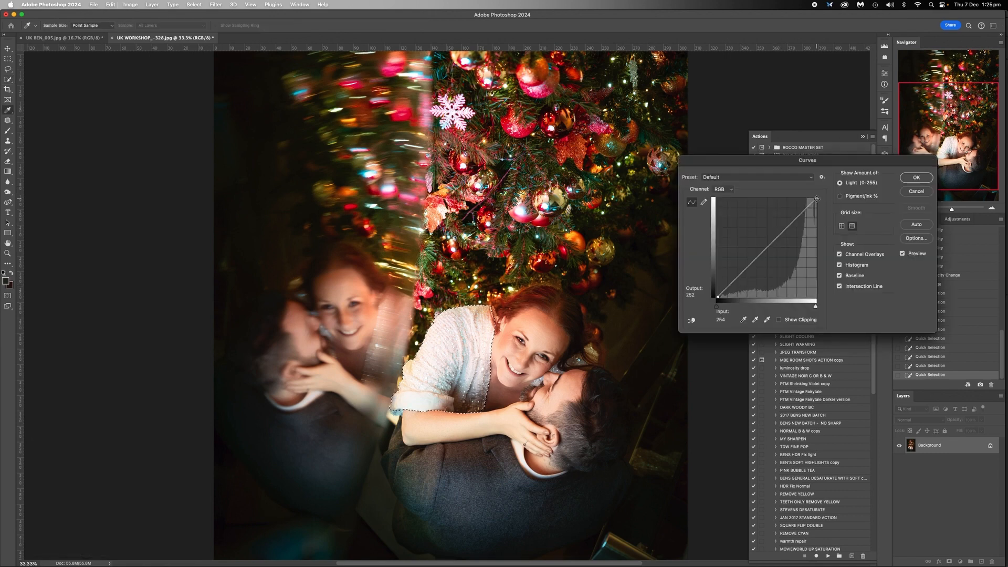
mouse_move(816, 199)
mouse_down()
mouse_move(816, 211)
mouse_move(820, 198)
mouse_up()
drag(781, 237, 784, 240)
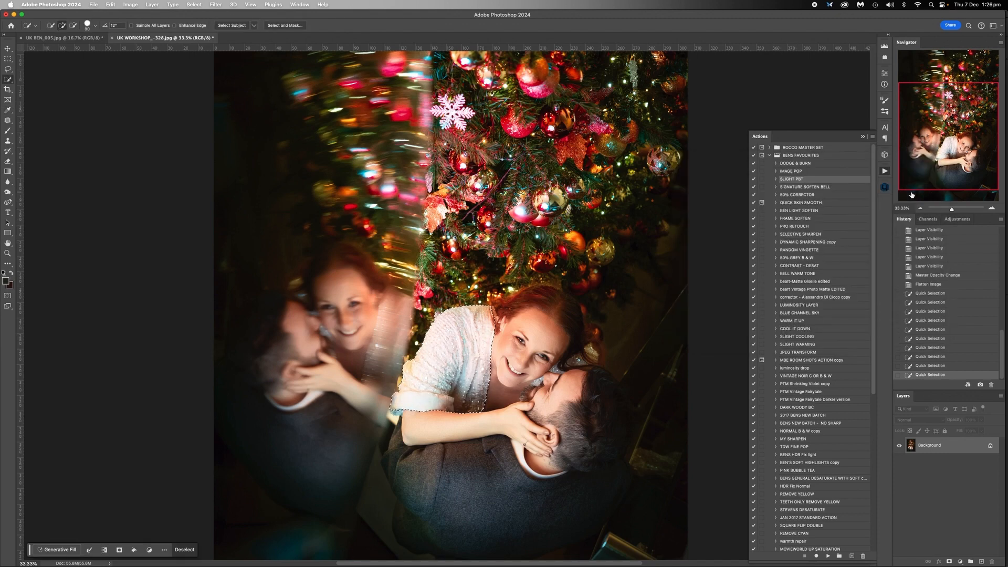
Copy the selected cardigan to a new layer and set that layer's blend mode to Luminosity.
right_click(455, 358)
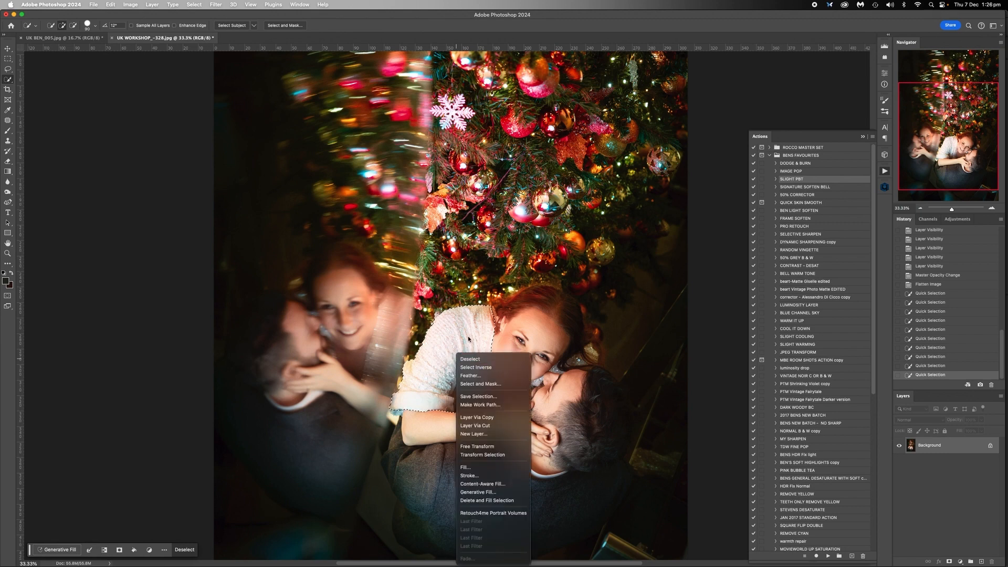
click(509, 420)
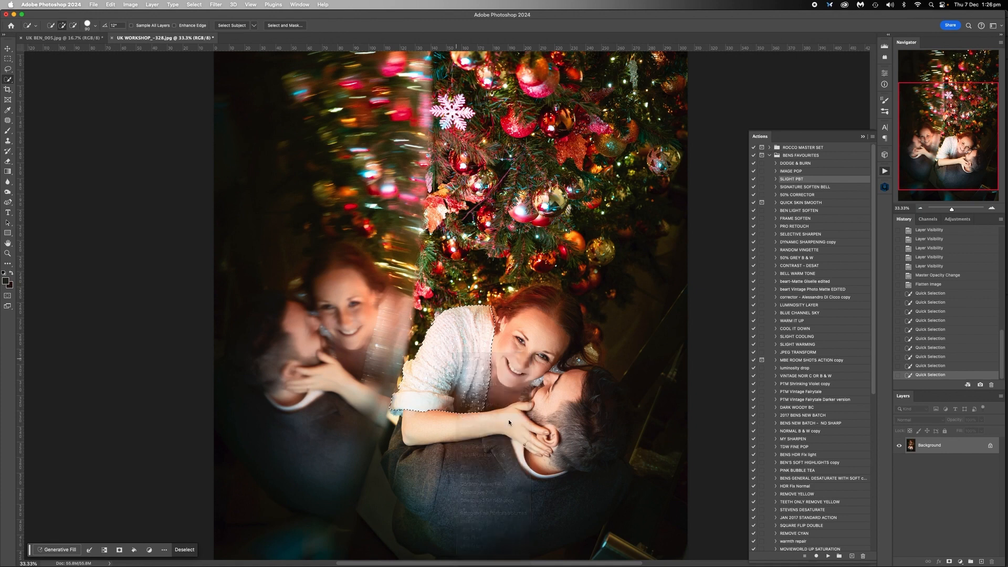
click(917, 420)
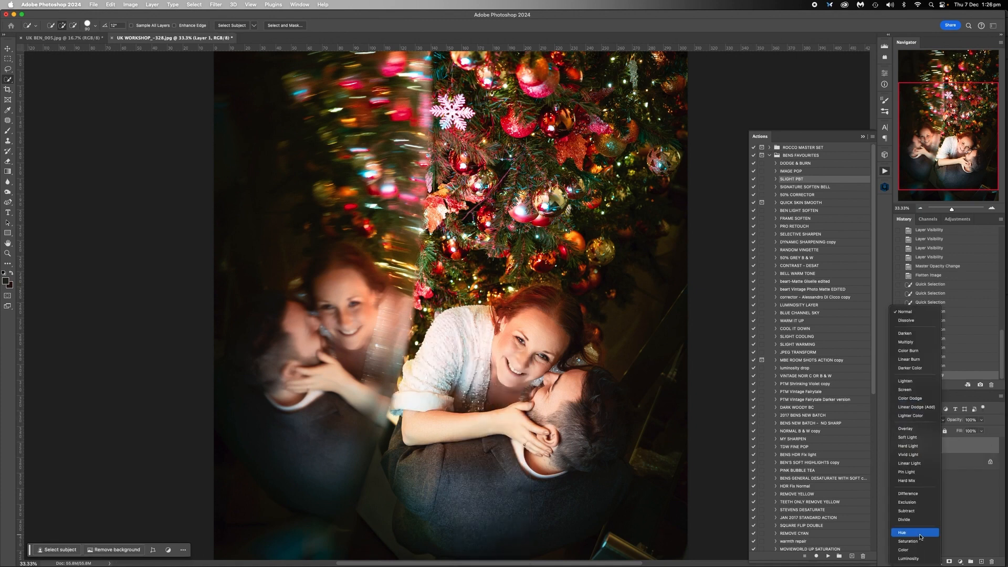
click(909, 558)
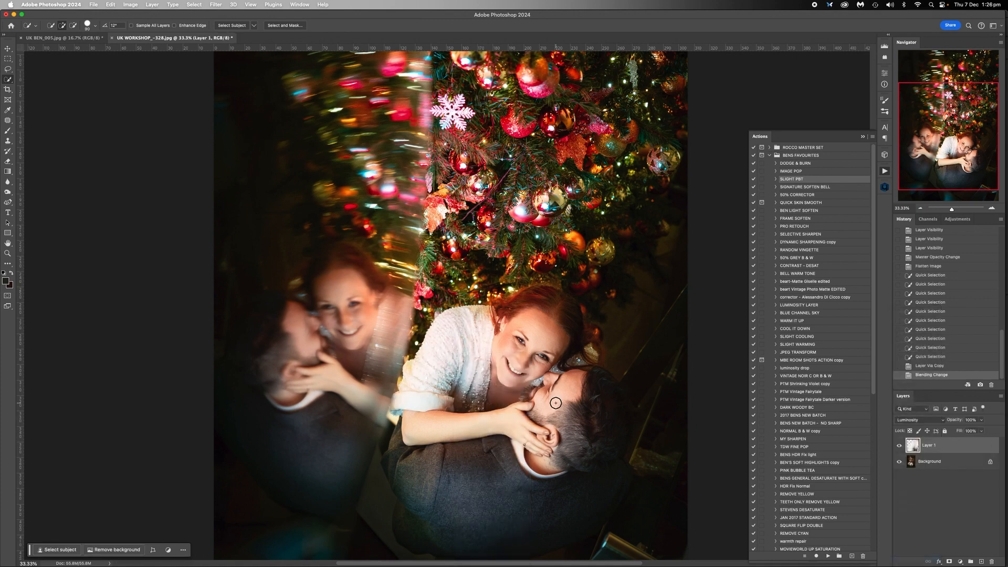
key(super+m)
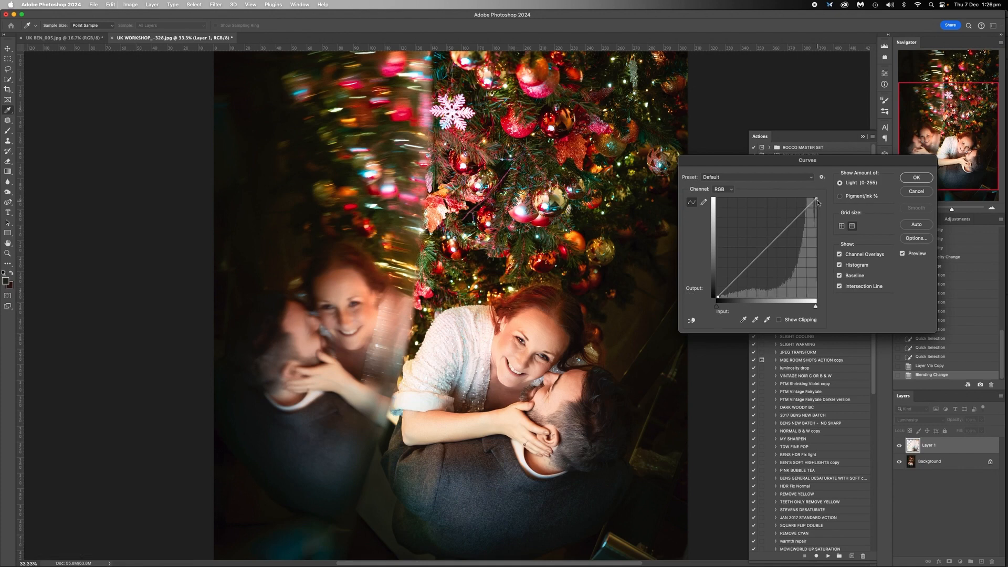
mouse_move(816, 199)
mouse_down()
mouse_move(817, 215)
mouse_move(823, 189)
mouse_up()
drag(764, 253, 765, 255)
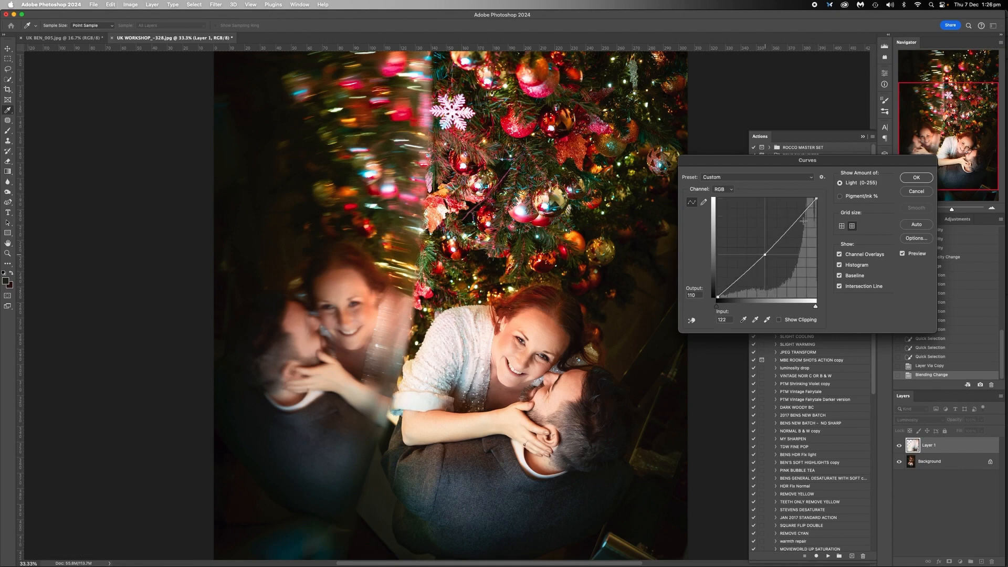
click(906, 191)
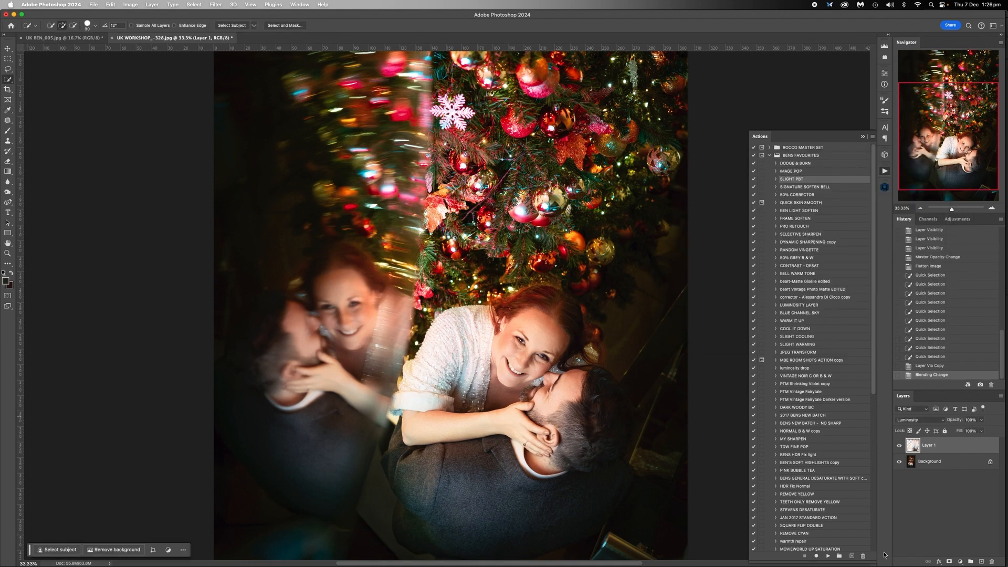
Delete the copied cardigan layer and run the SIGNATURE SOFTEN BELL action on the photo.
key(Delete)
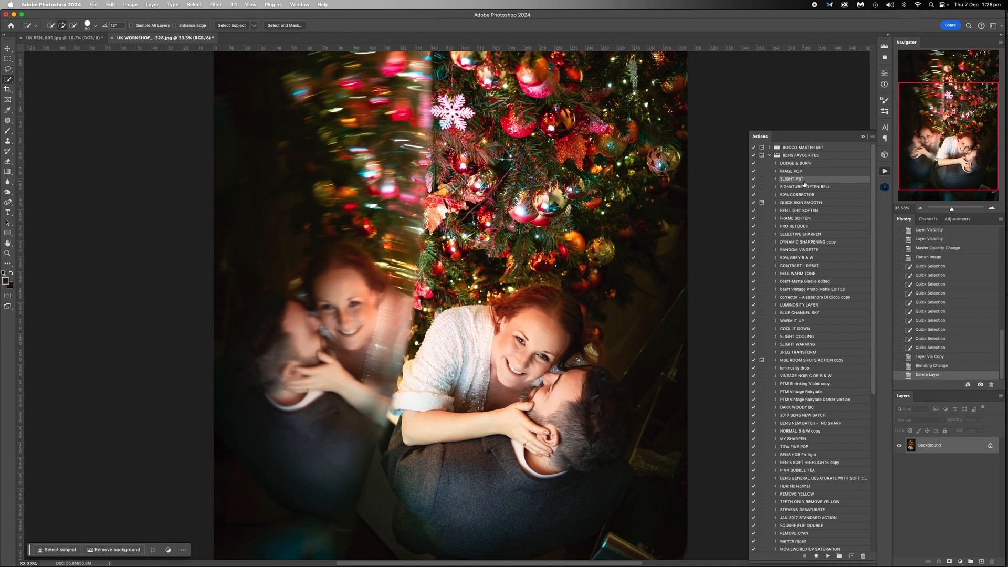
click(920, 209)
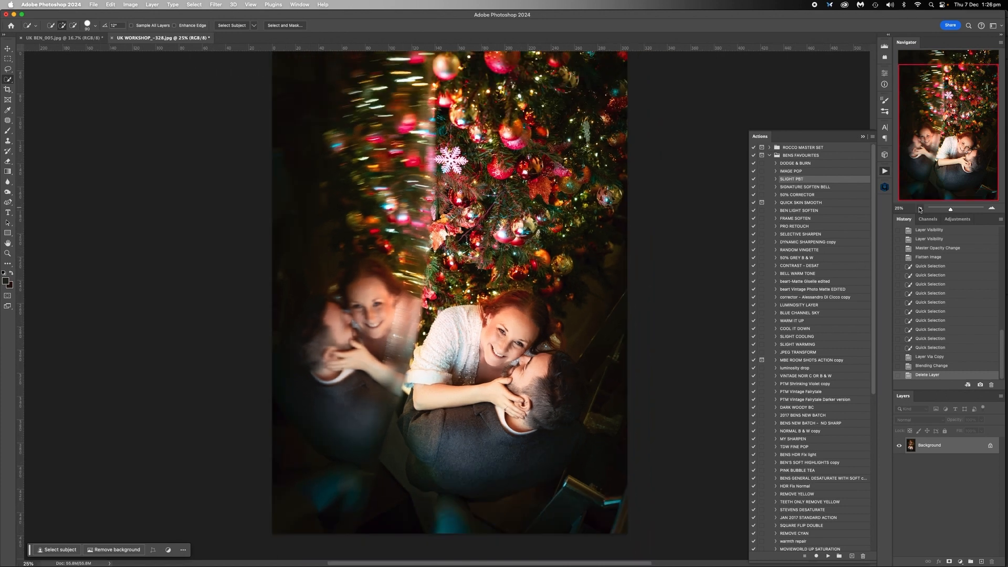
scroll(634, 256, up, 2)
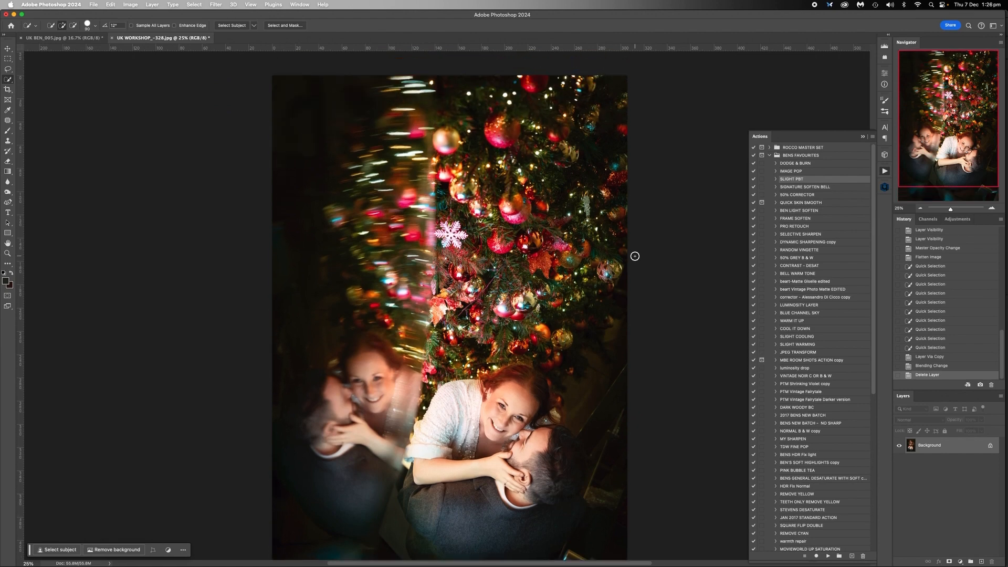
click(798, 188)
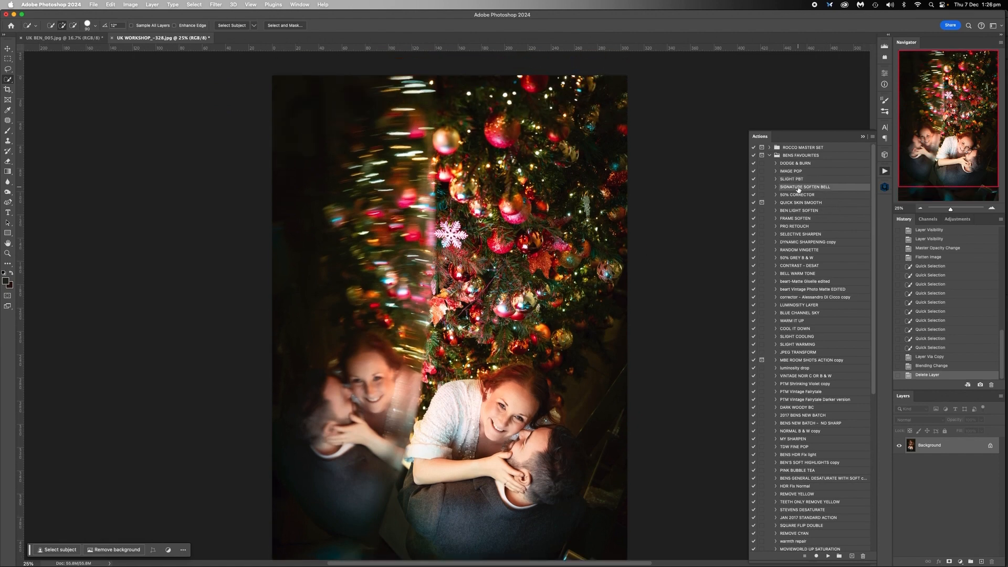
click(828, 556)
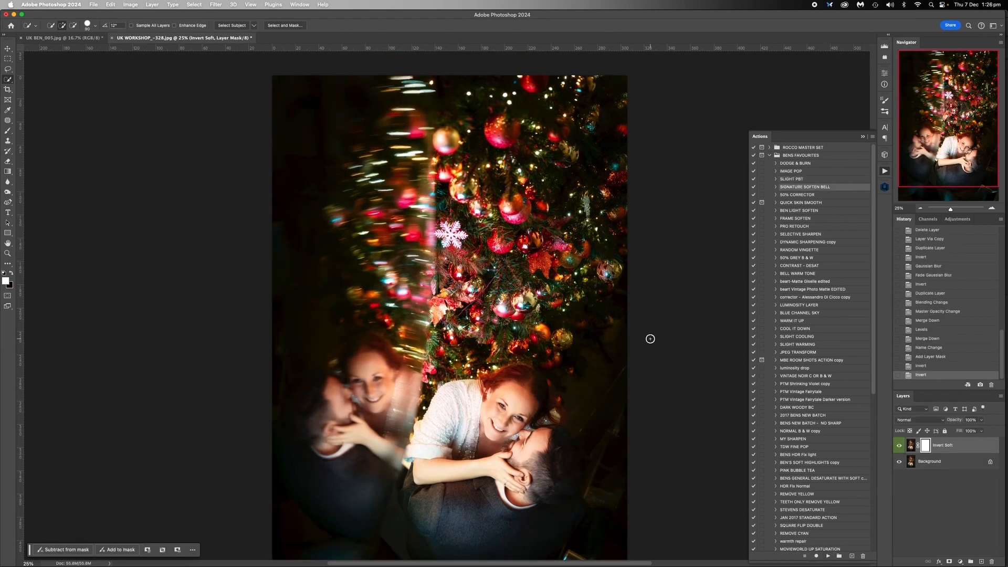
Brush black at 100% opacity on the Invert Soft mask over the blurred couple and the woman's sharp face.
key(bracketright)
key(bracketright)
key(bracketright)
key(bracketright)
key(bracketright)
key(bracketright)
key(bracketright)
key(bracketright)
key(bracketright)
click(8, 130)
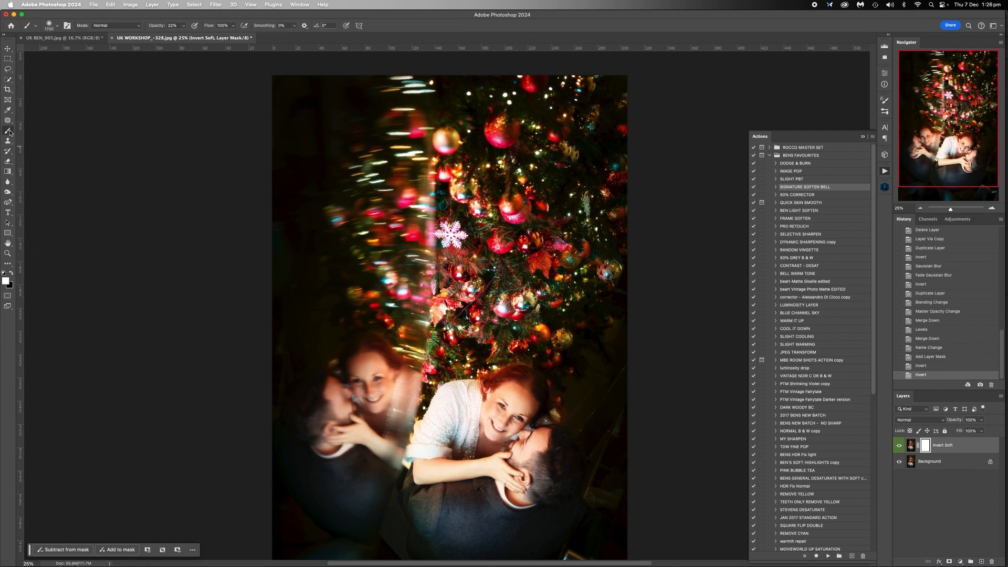
click(183, 25)
key(bracketleft)
key(bracketleft)
key(bracketleft)
key(bracketleft)
key(bracketleft)
key(bracketleft)
key(bracketleft)
key(bracketleft)
mouse_move(373, 370)
mouse_down()
mouse_move(341, 409)
mouse_move(357, 372)
mouse_move(346, 419)
mouse_up()
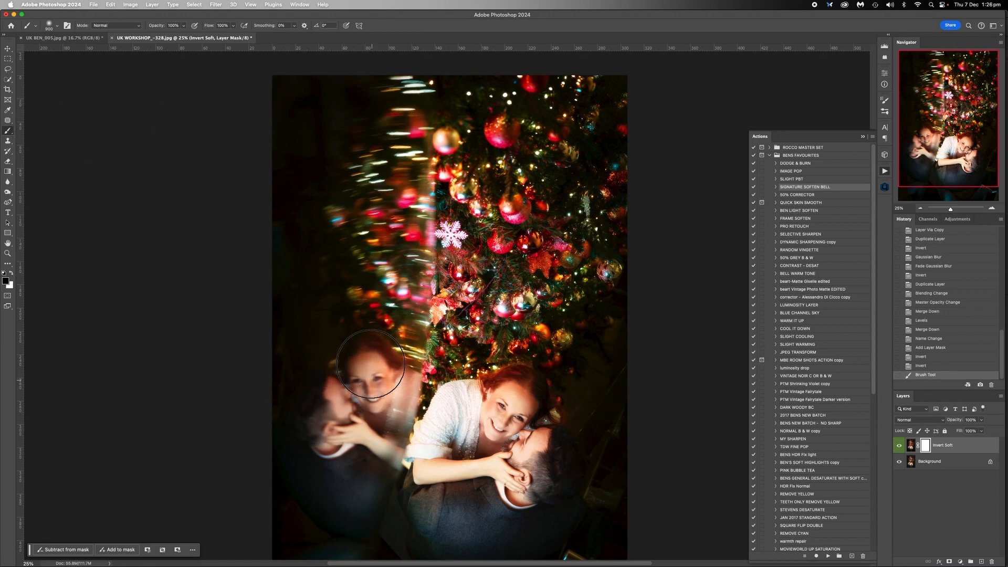
drag(391, 402, 402, 418)
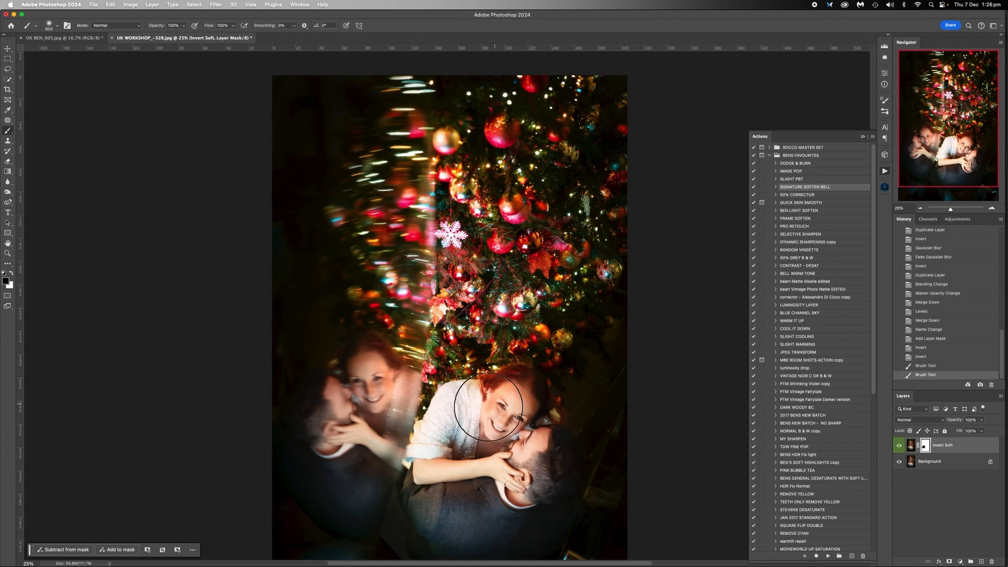
mouse_move(499, 419)
mouse_down()
mouse_move(517, 459)
mouse_move(504, 440)
mouse_up()
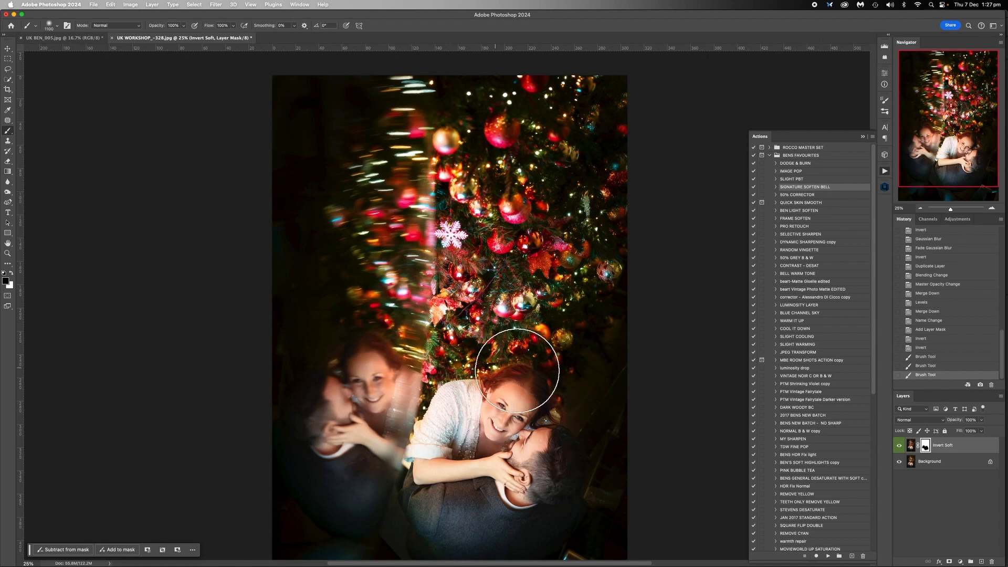
Brush black at 68% opacity with a larger brush on the softening mask over the woman's cardigan and the sharp couple.
key(bracketright)
key(bracketright)
key(bracketright)
key(bracketright)
key(bracketright)
key(bracketright)
key(bracketright)
key(bracketright)
click(184, 26)
click(486, 271)
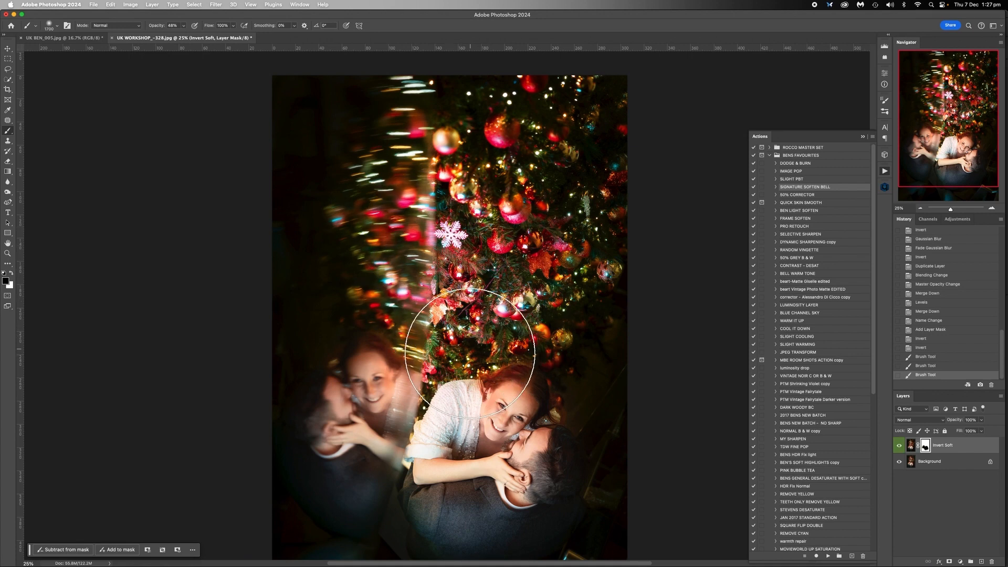
drag(428, 410, 462, 483)
scroll(488, 430, down, 5)
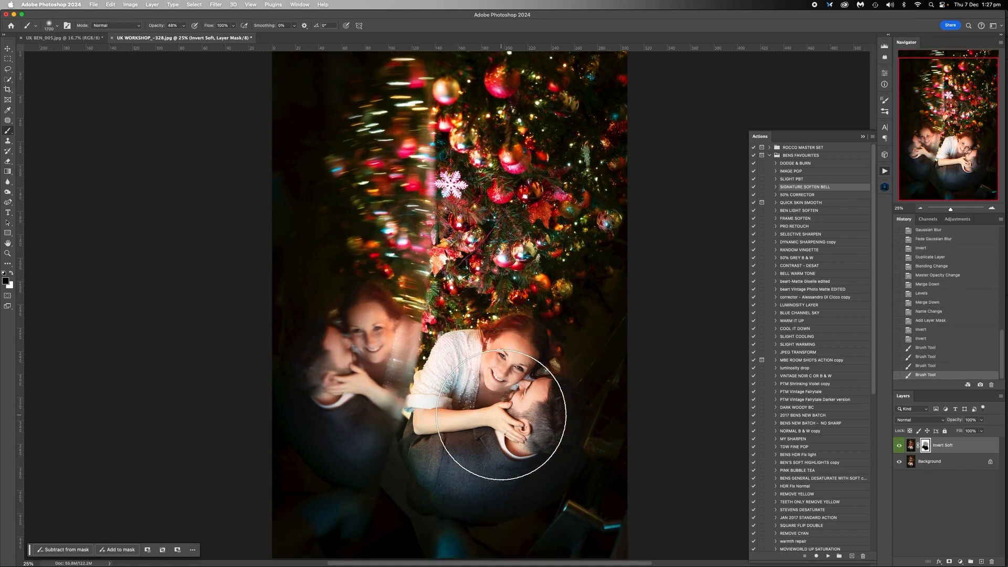
click(435, 348)
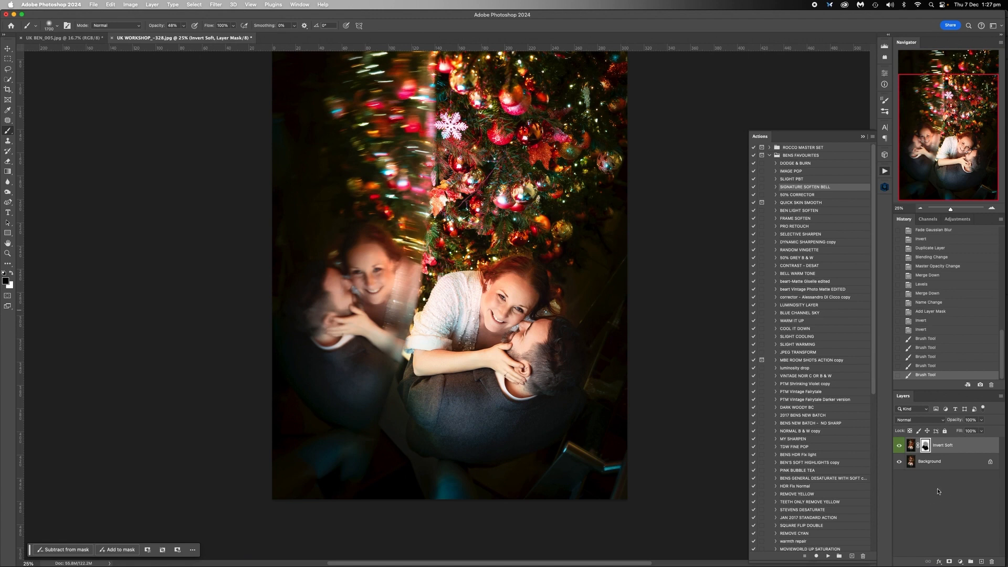
Flatten the image and run the SELECTIVE SHARPEN action.
right_click(932, 461)
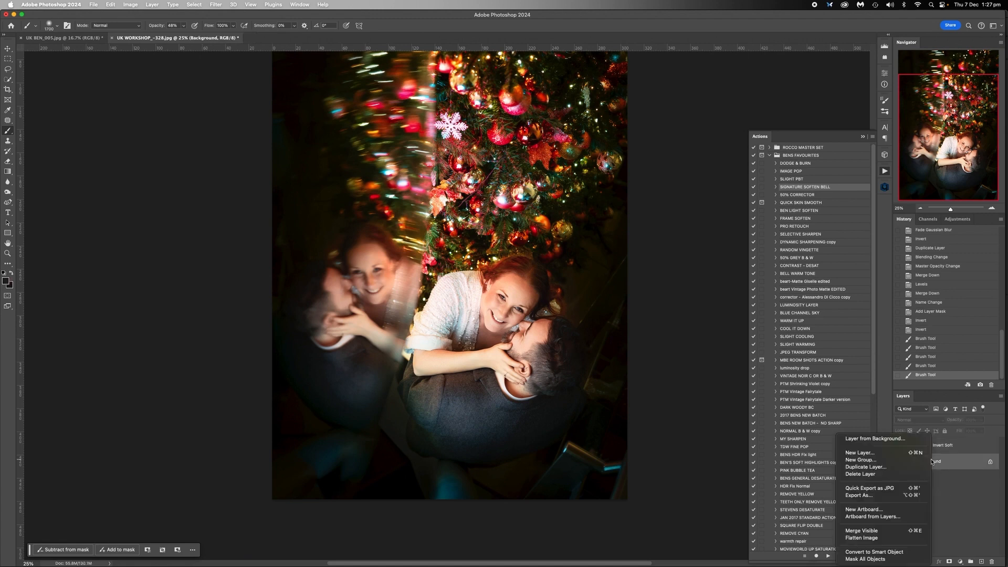
click(885, 542)
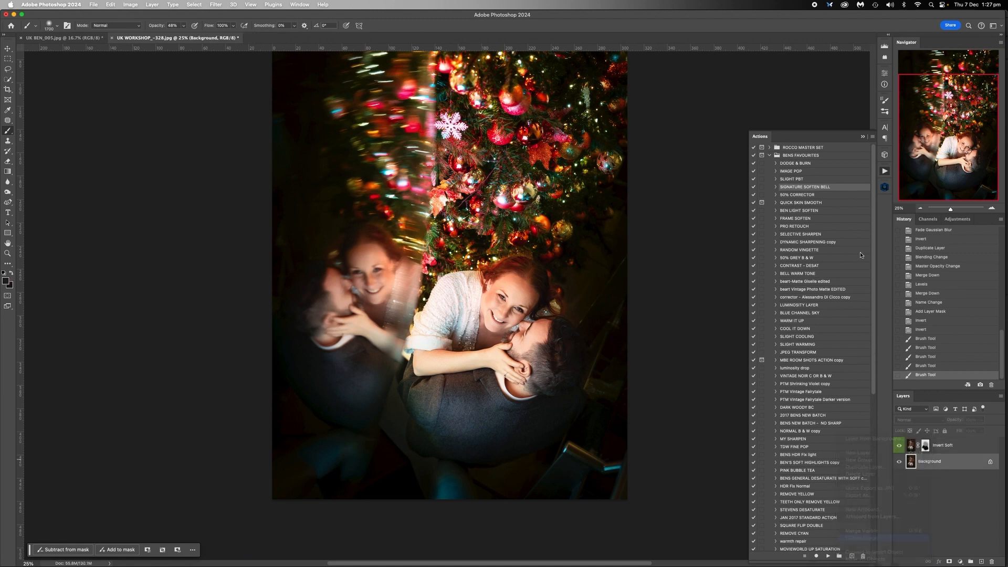
click(805, 235)
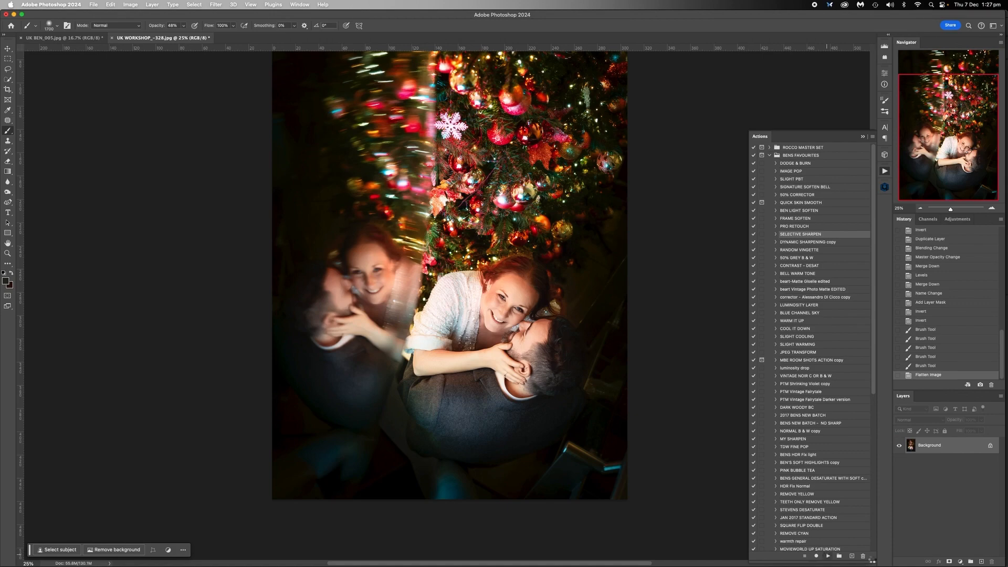
click(828, 555)
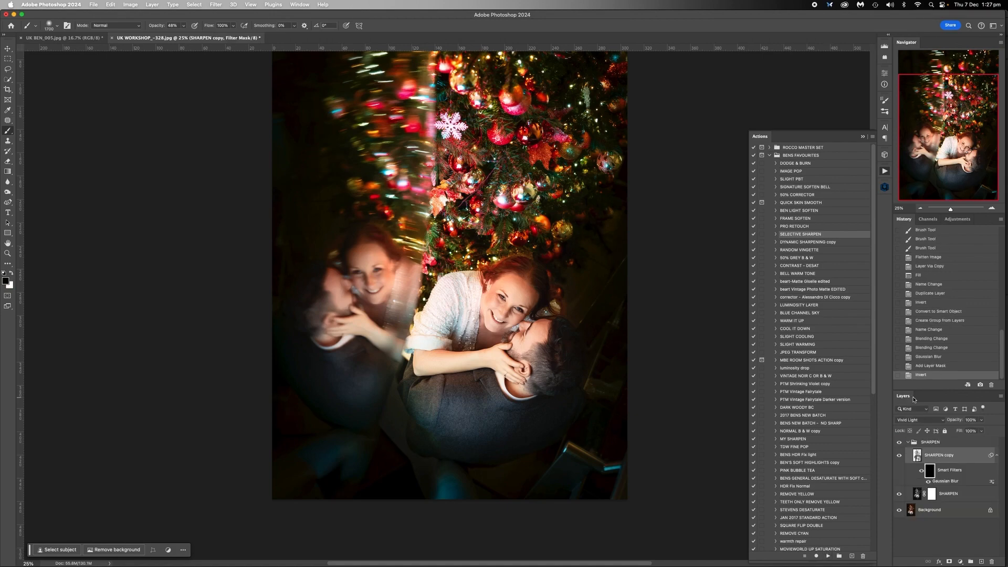
Paint white at 52% opacity with a small brush on the sharpening filter mask over the woman's eyes and mouth.
click(992, 209)
click(991, 208)
click(991, 208)
click(992, 209)
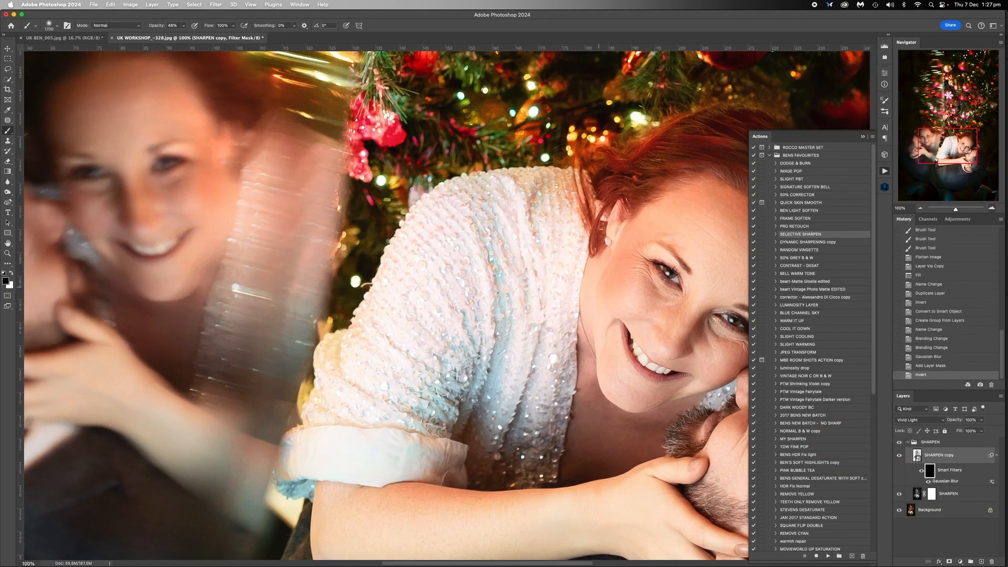
scroll(598, 287, right, 2)
scroll(598, 287, right, 2)
key(bracketleft)
key(bracketleft)
key(bracketleft)
key(bracketleft)
key(bracketleft)
key(bracketleft)
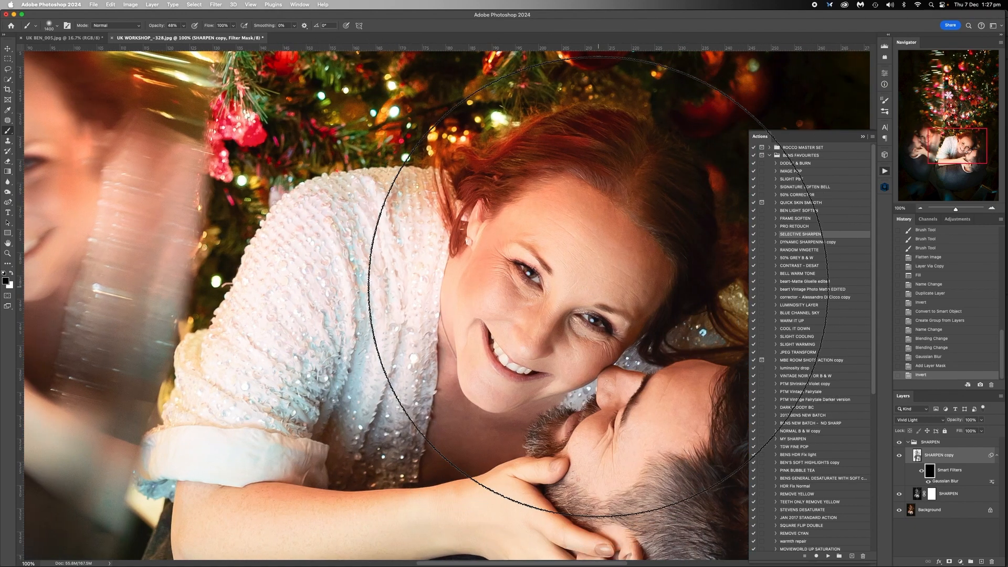
key(bracketleft)
key(bracketleft)
key(bracketleft)
key(bracketleft)
key(bracketleft)
key(bracketleft)
key(bracketleft)
key(bracketleft)
key(bracketleft)
key(bracketleft)
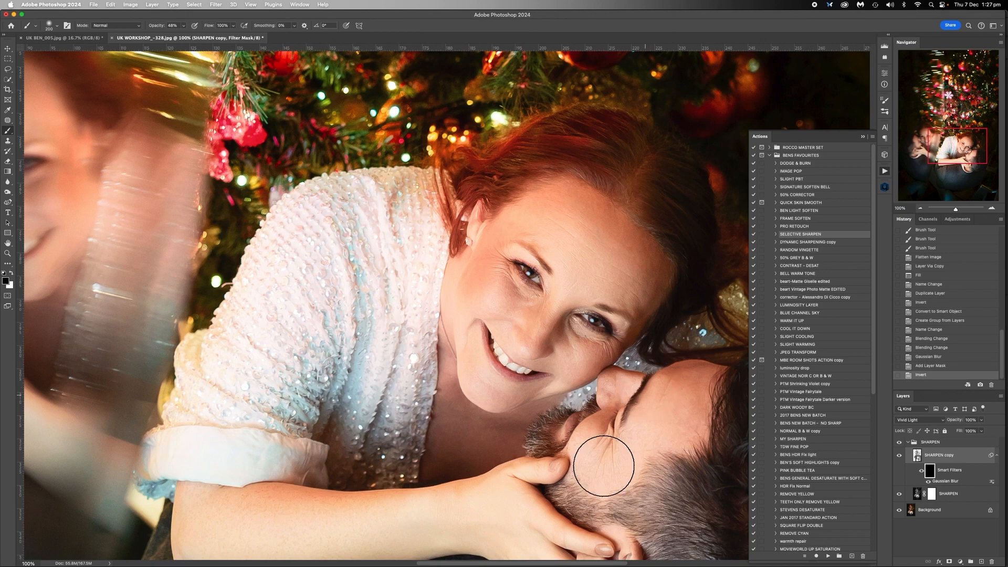
key(bracketleft)
click(184, 26)
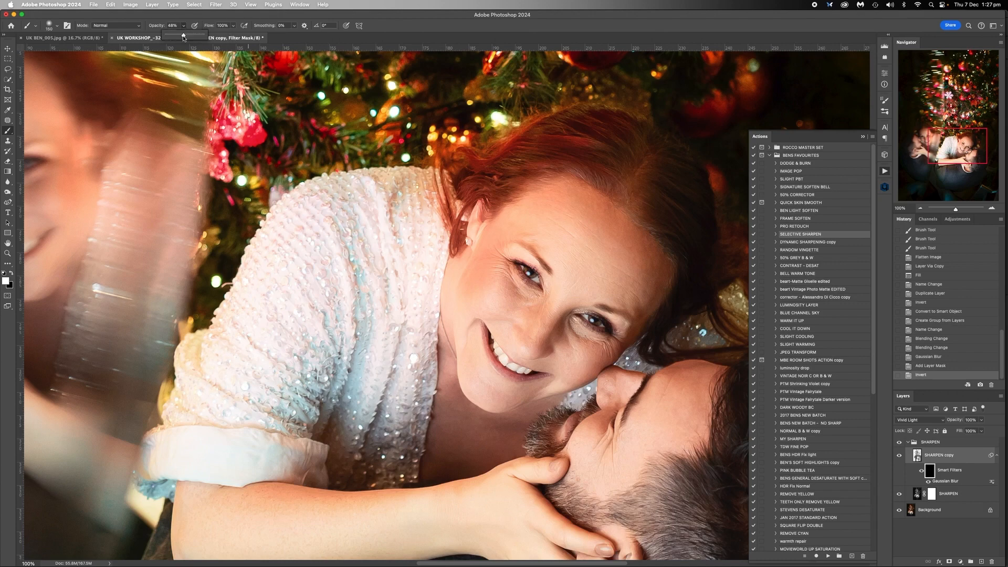
key(bracketleft)
key(bracketleft)
click(537, 281)
key(bracketright)
key(bracketright)
drag(536, 279, 528, 268)
click(605, 326)
click(598, 321)
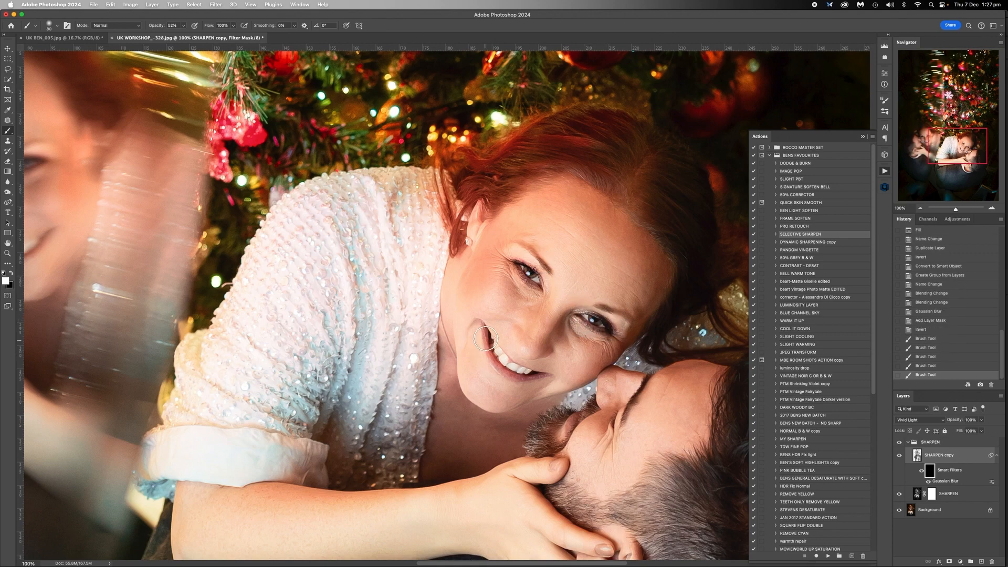
click(537, 370)
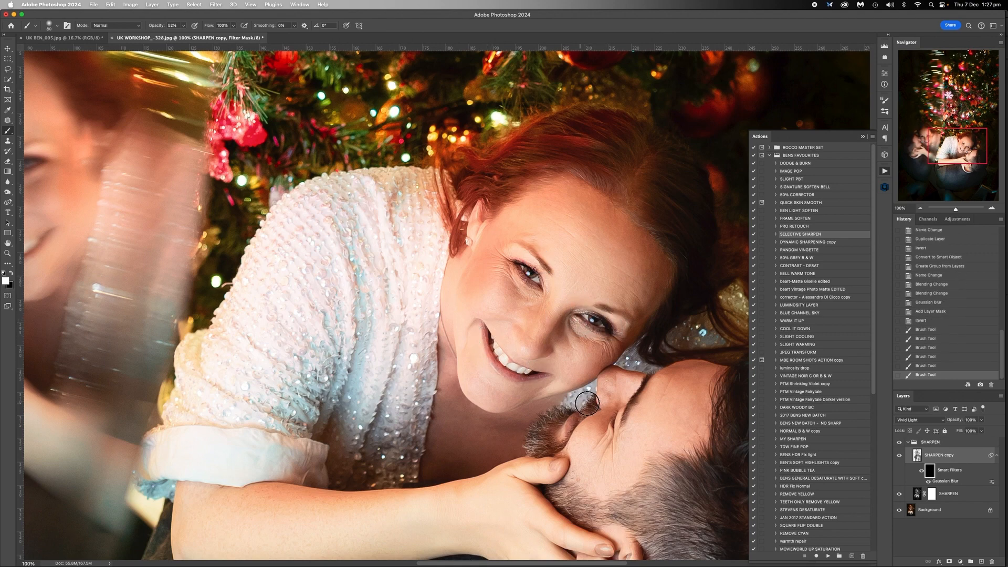
Paint the sharpening into the man's beard and hair, adapting the brush size to each area.
key(bracketright)
key(bracketright)
mouse_move(589, 403)
mouse_down()
mouse_move(536, 420)
mouse_move(528, 445)
mouse_move(551, 417)
mouse_up()
click(543, 436)
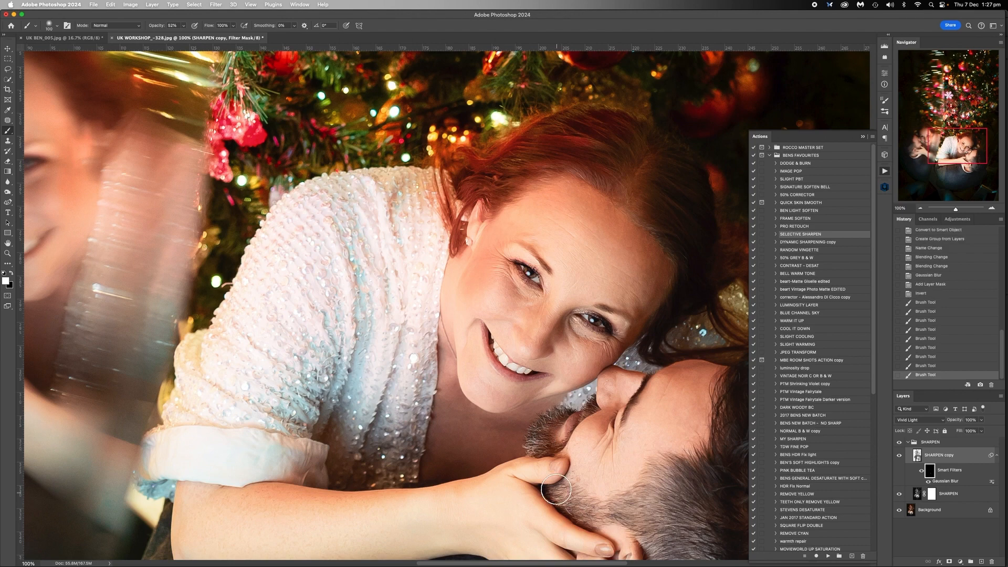
scroll(555, 489, down, 10)
key(bracketright)
key(bracketright)
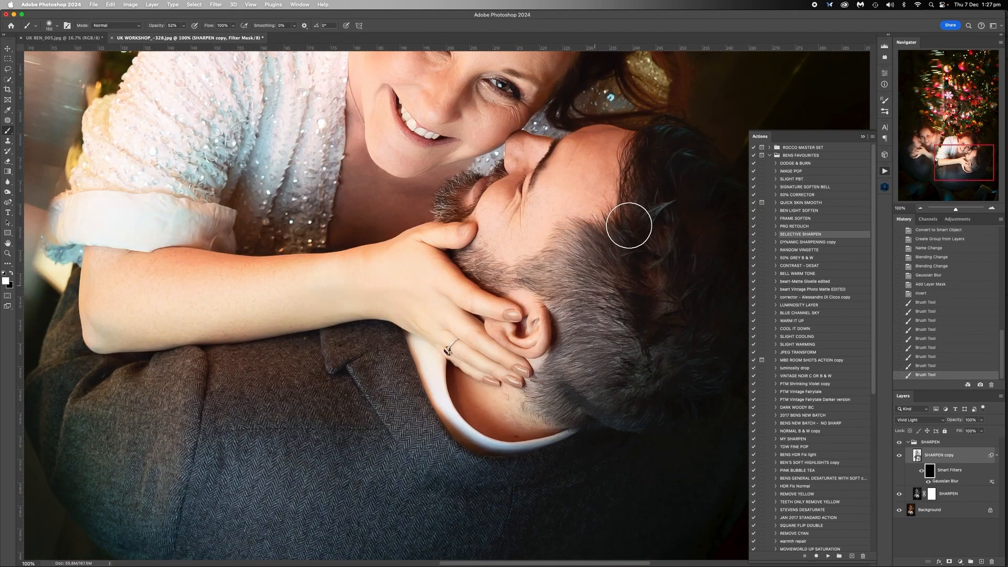
key(bracketright)
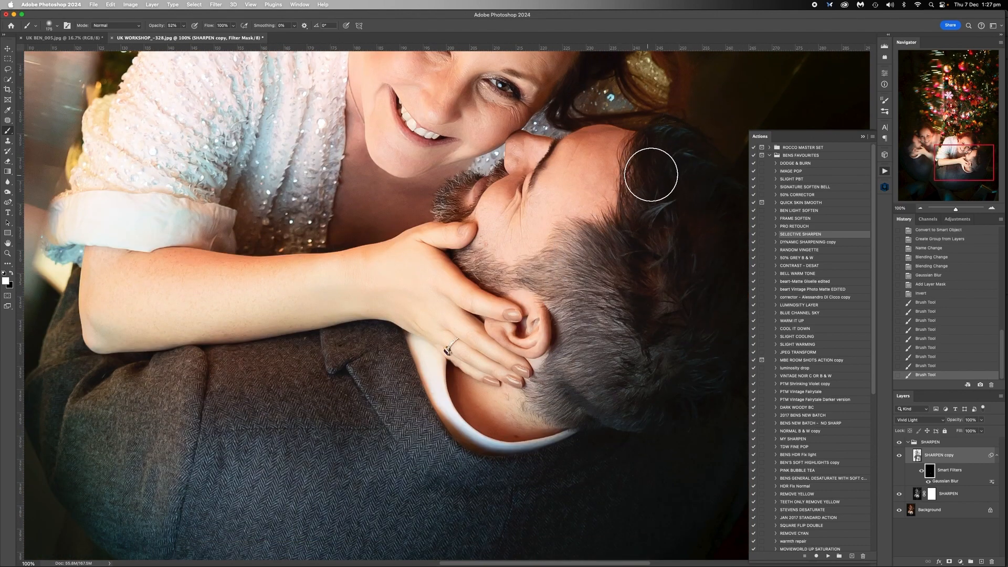
key(bracketright)
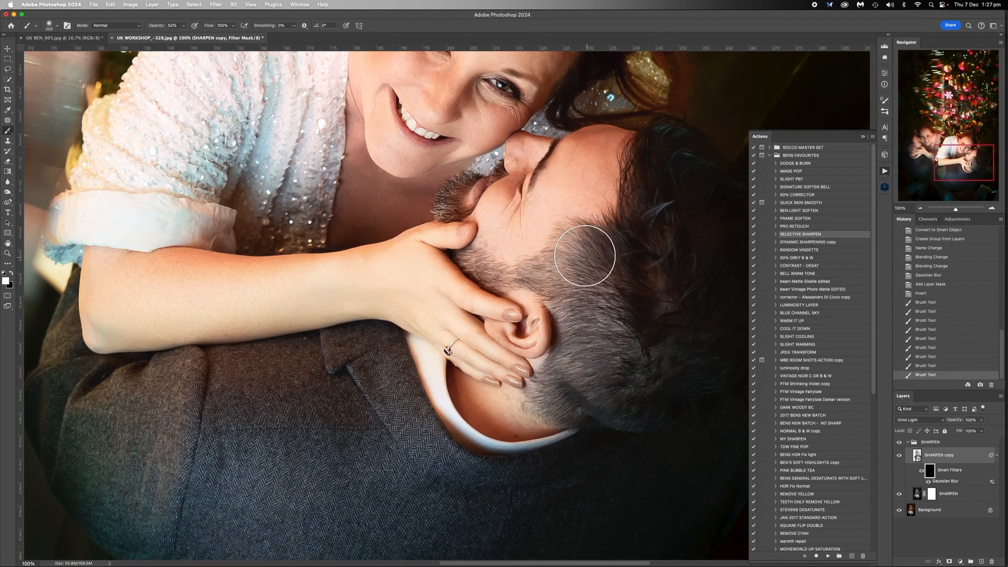
key(bracketright)
key(bracketright)
key(bracketright)
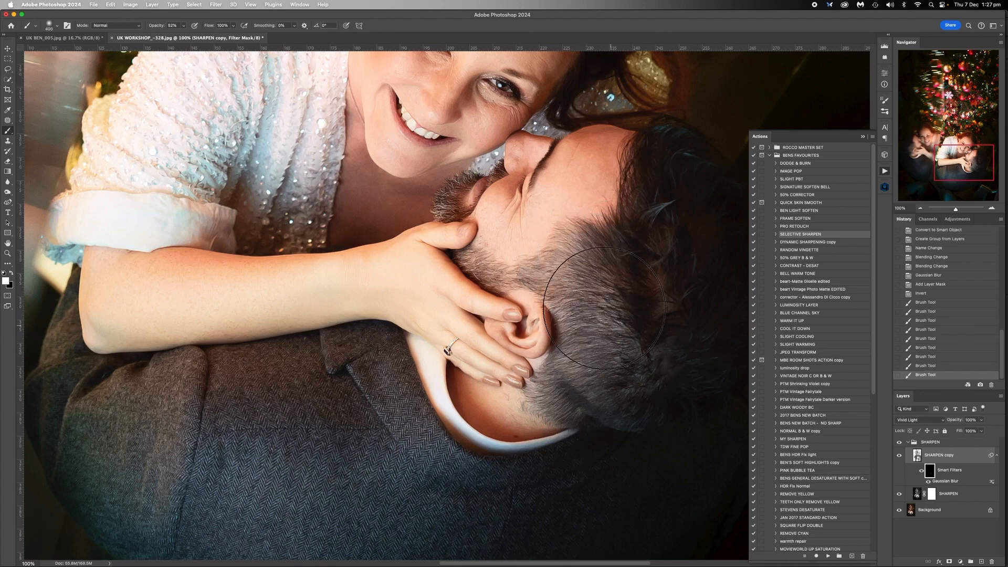
click(604, 308)
key(bracketleft)
key(bracketleft)
key(bracketleft)
key(bracketleft)
key(bracketleft)
click(572, 265)
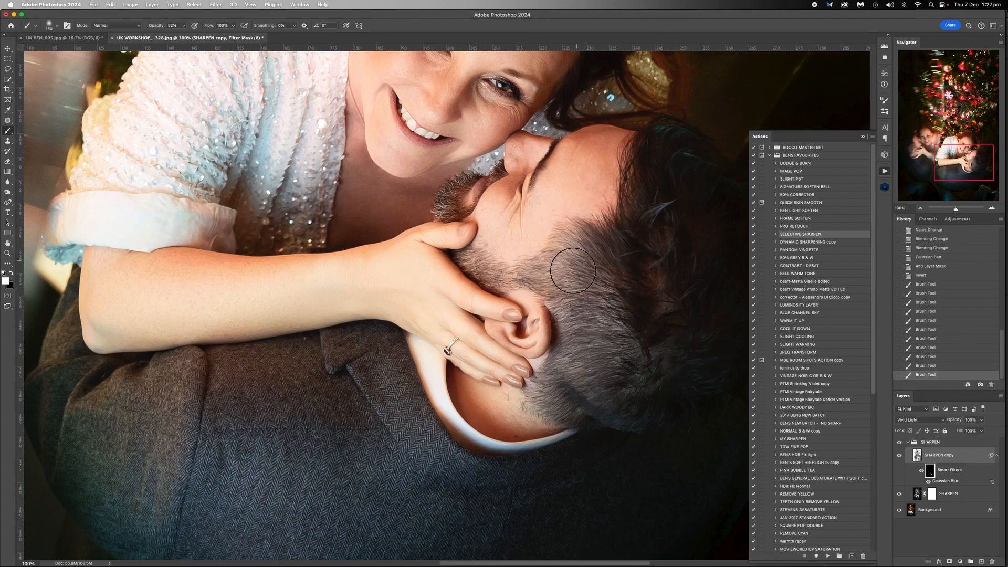
Paint the sharpening onto the ring on the woman's hand with a reduced brush.
click(445, 347)
key(bracketleft)
key(bracketleft)
key(bracketleft)
key(bracketleft)
key(bracketleft)
key(bracketleft)
click(450, 351)
click(449, 349)
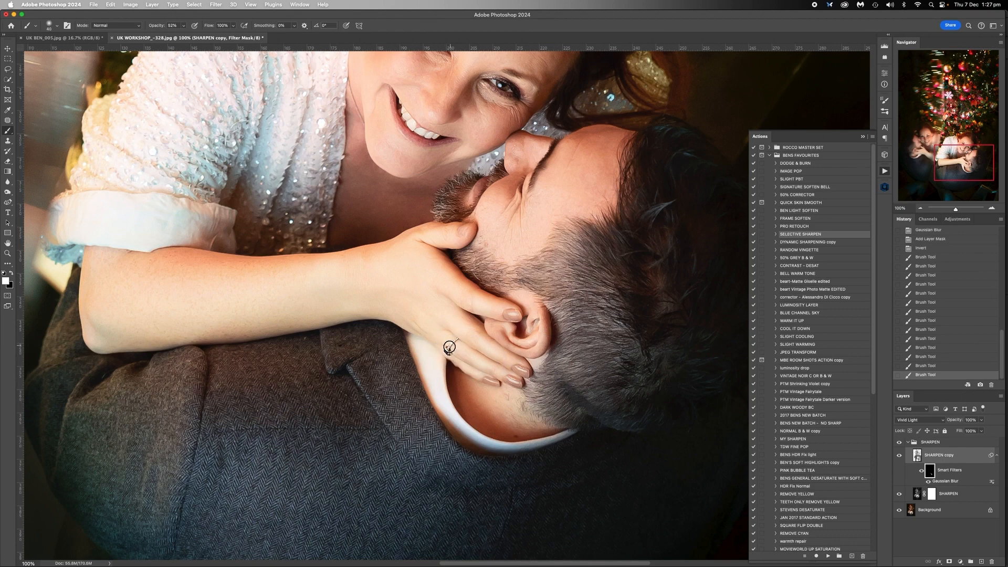
click(450, 348)
Paint the sharpening along the woman's red hair in the unblurred half with an enlarged brush.
scroll(423, 306, up, 5)
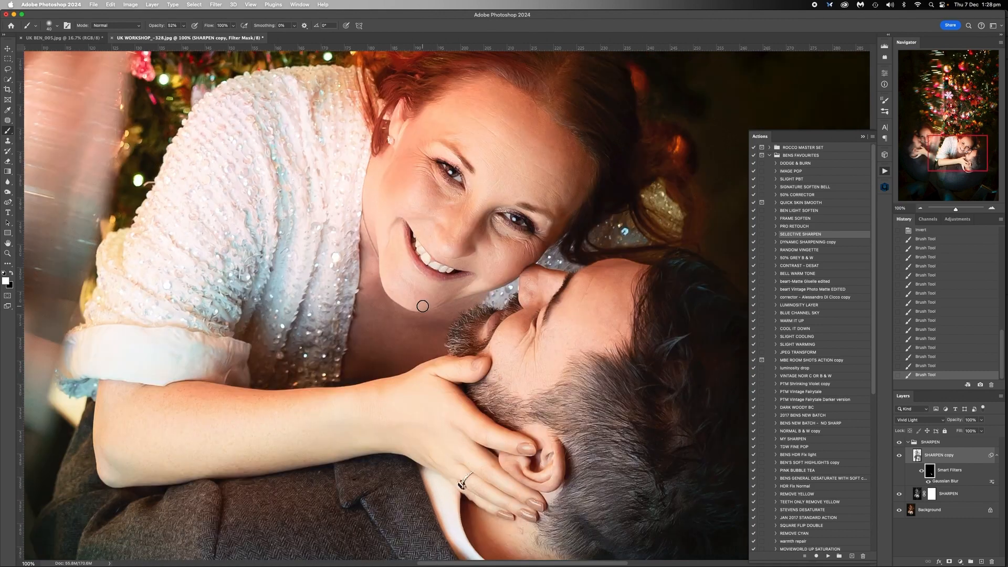
scroll(423, 306, left, 5)
scroll(423, 306, up, 8)
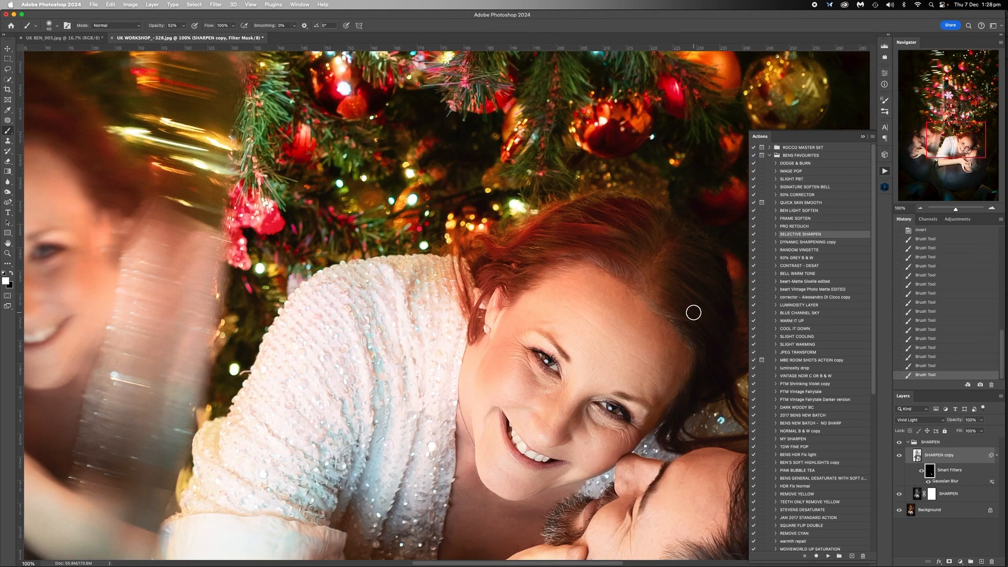
key(bracketright)
key(bracketright)
key(bracketright)
key(bracketright)
key(bracketright)
key(bracketright)
key(bracketright)
mouse_move(582, 228)
mouse_down()
mouse_move(644, 235)
mouse_move(526, 254)
mouse_move(493, 281)
mouse_up()
Paint the sharpening over the woman's white sequinned cardigan with the brush enlarged to 500.
scroll(368, 262, down, 10)
key(bracketright)
key(bracketright)
key(bracketright)
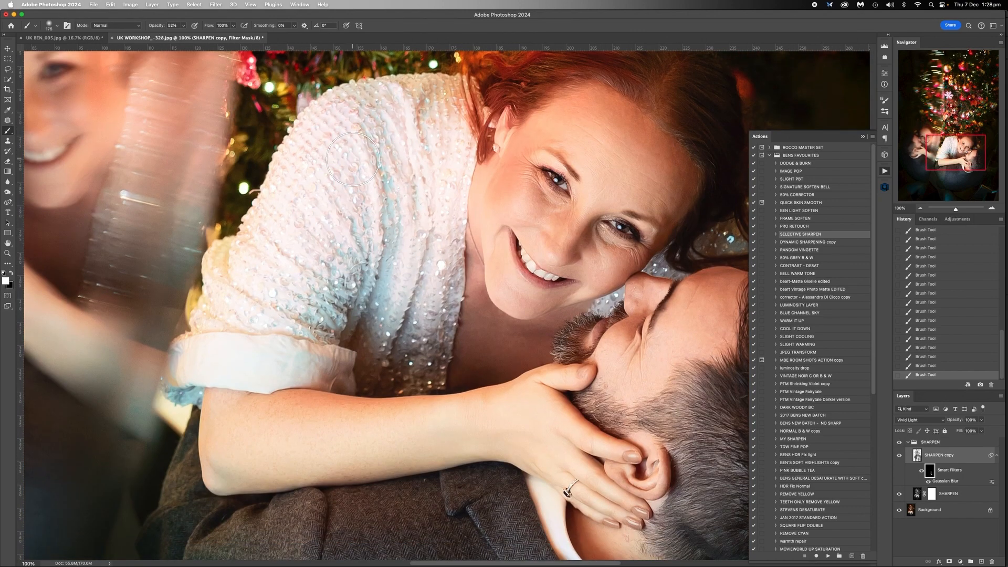
key(bracketright)
key(bracketright)
key(bracketright)
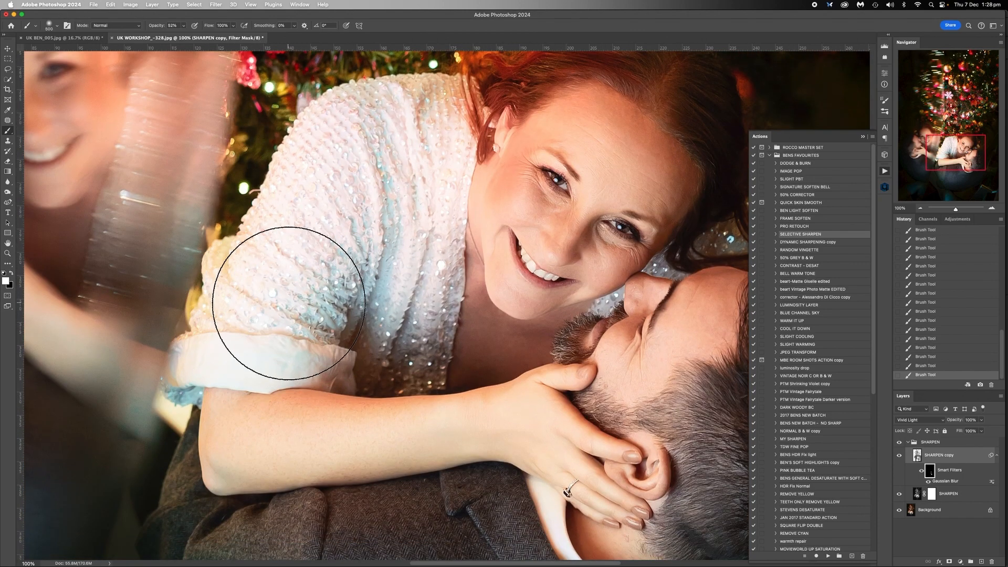
Paint the sharpening over the unblurred Christmas tree ornaments with the brush enlarged to 600.
scroll(373, 181, up, 20)
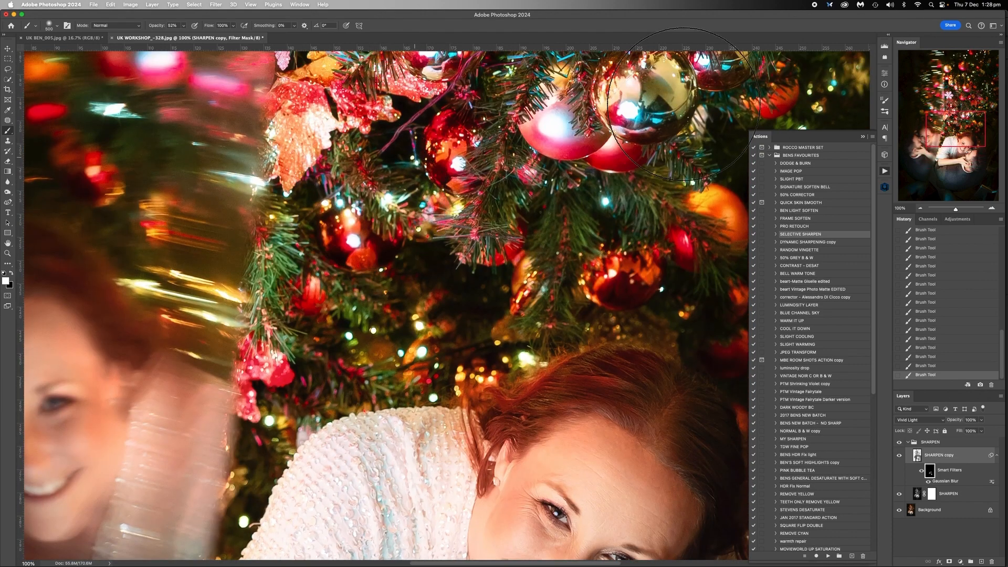
scroll(683, 104, up, 6)
click(920, 208)
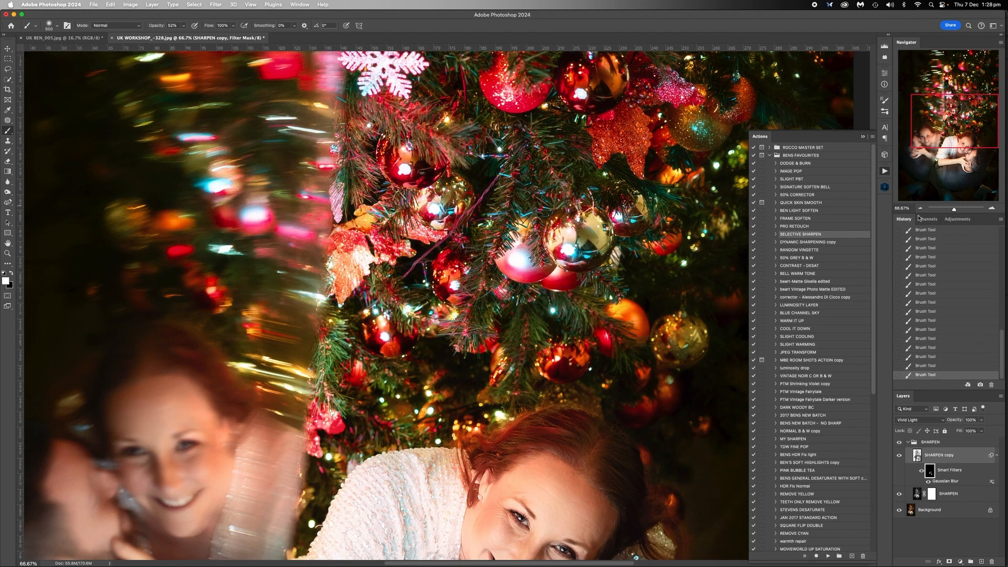
click(919, 209)
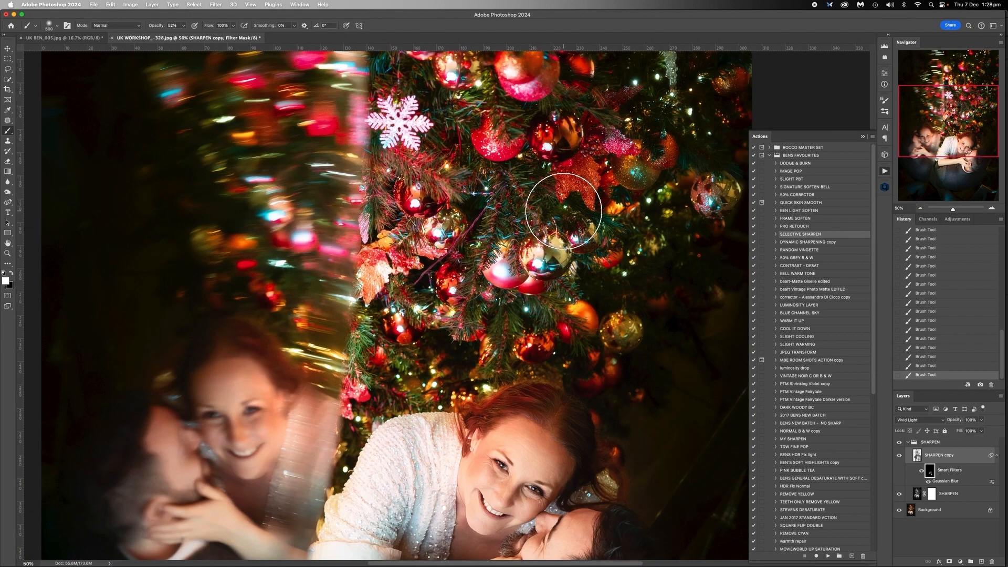
scroll(622, 262, up, 3)
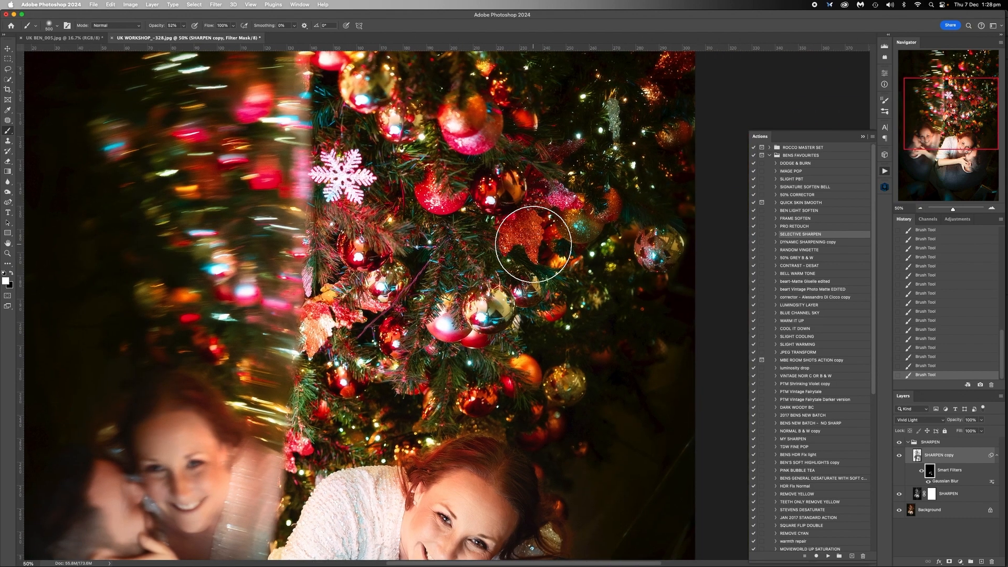
scroll(531, 242, right, 2)
key(bracketright)
scroll(367, 357, left, 3)
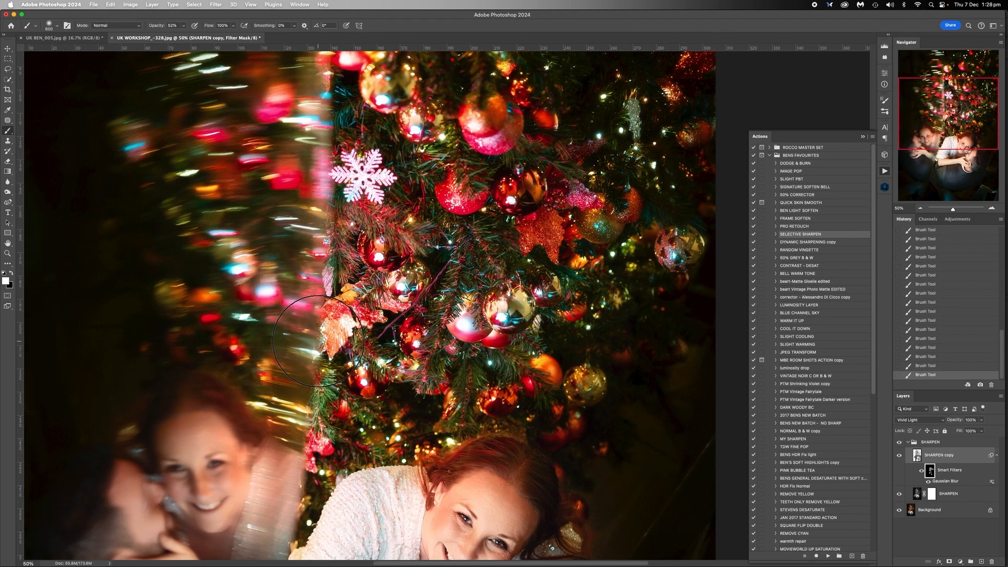
scroll(294, 341, down, 3)
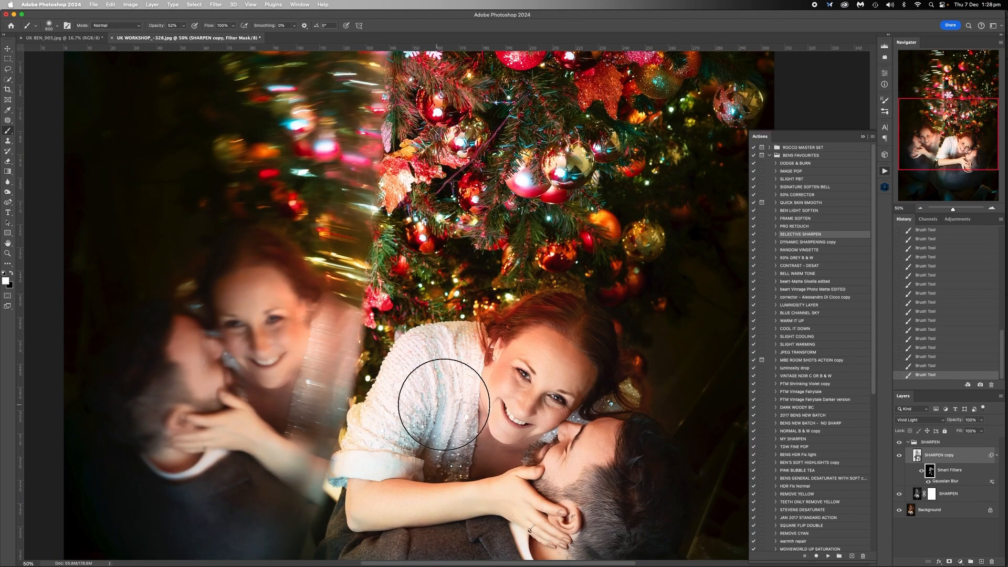
scroll(468, 415, down, 4)
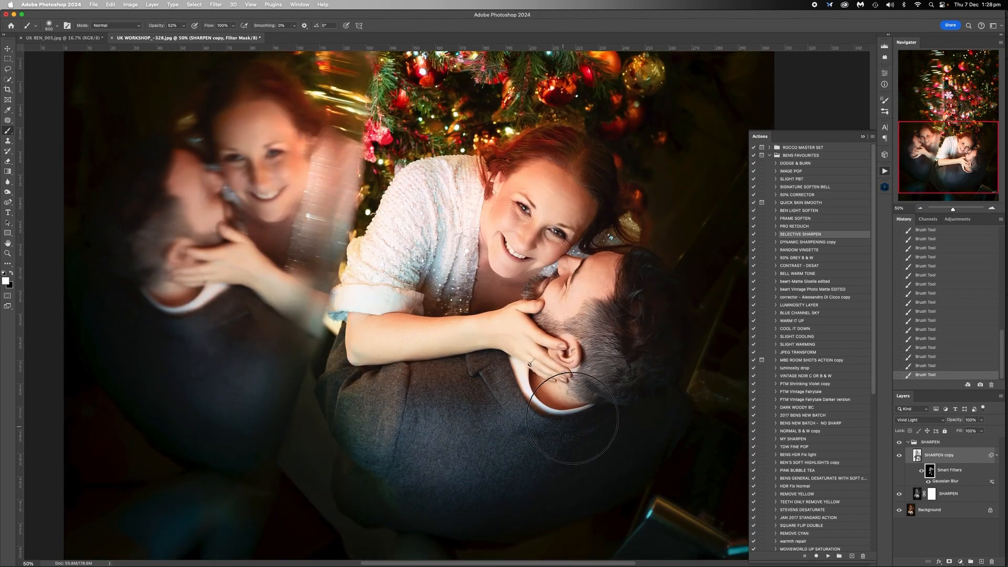
Flatten the sharpening layers and the Background into one image.
click(920, 208)
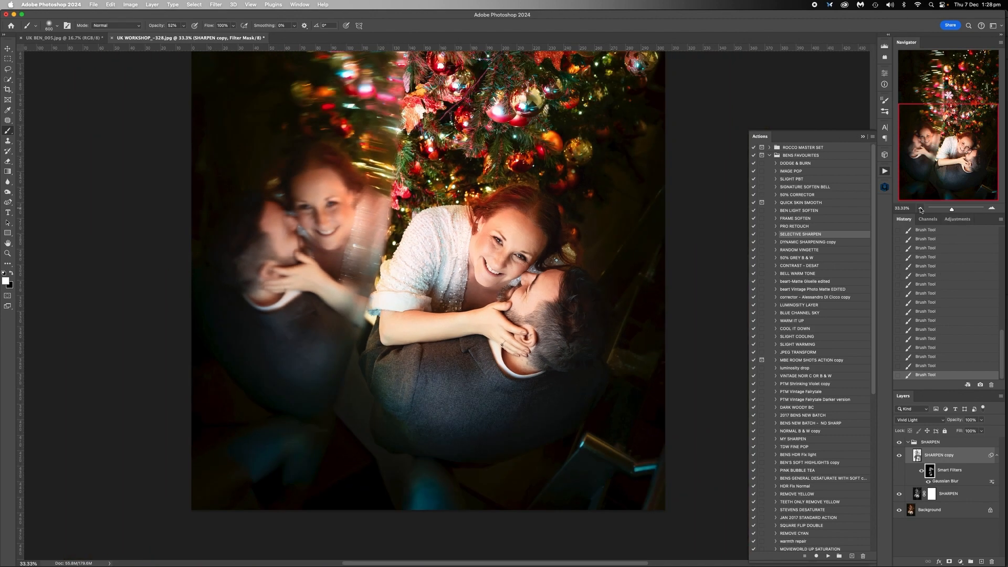
click(920, 209)
click(920, 209)
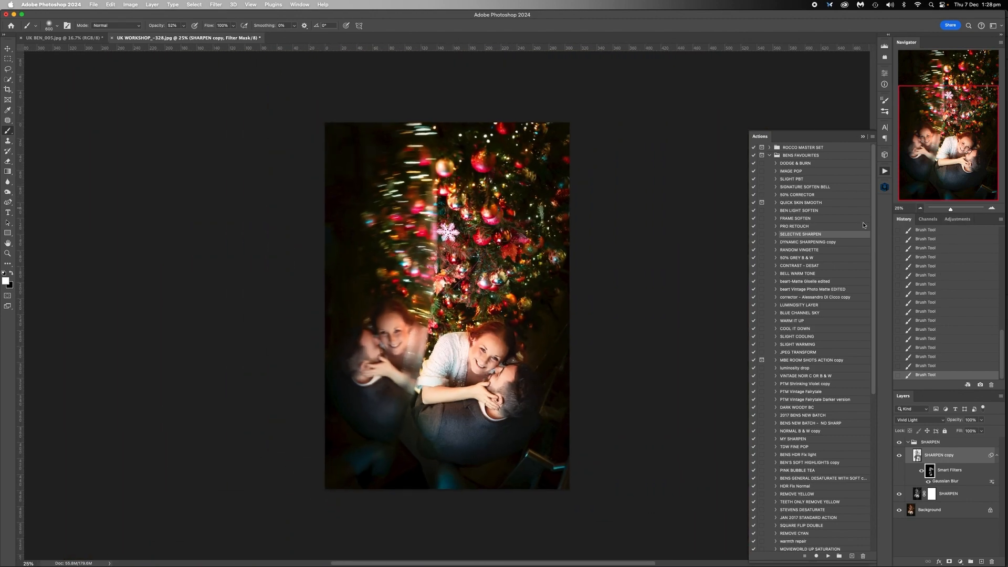
right_click(929, 512)
click(898, 540)
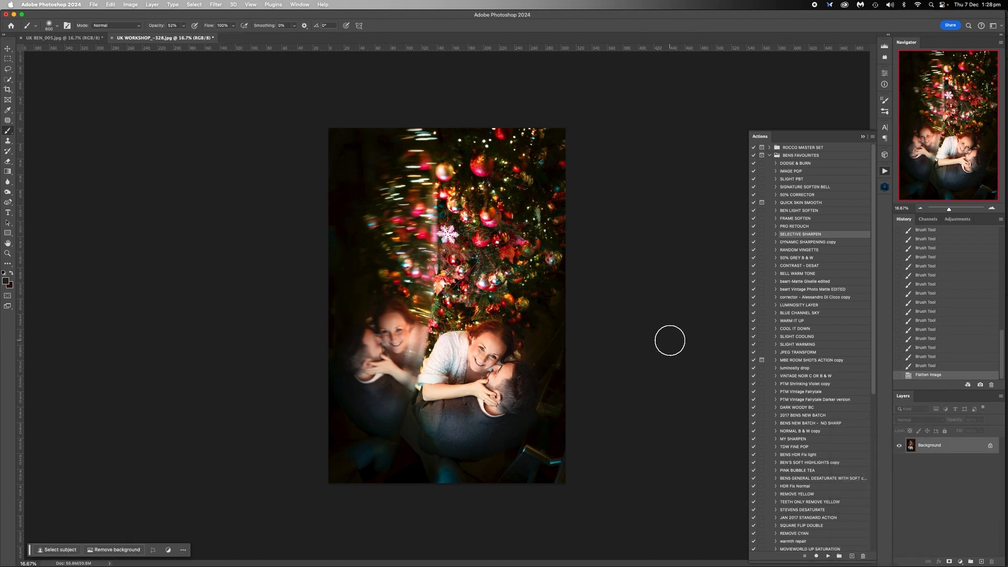
Compare the original opened photo with the flattened final state twice through the document history, ending on the final state.
scroll(930, 292, up, 10)
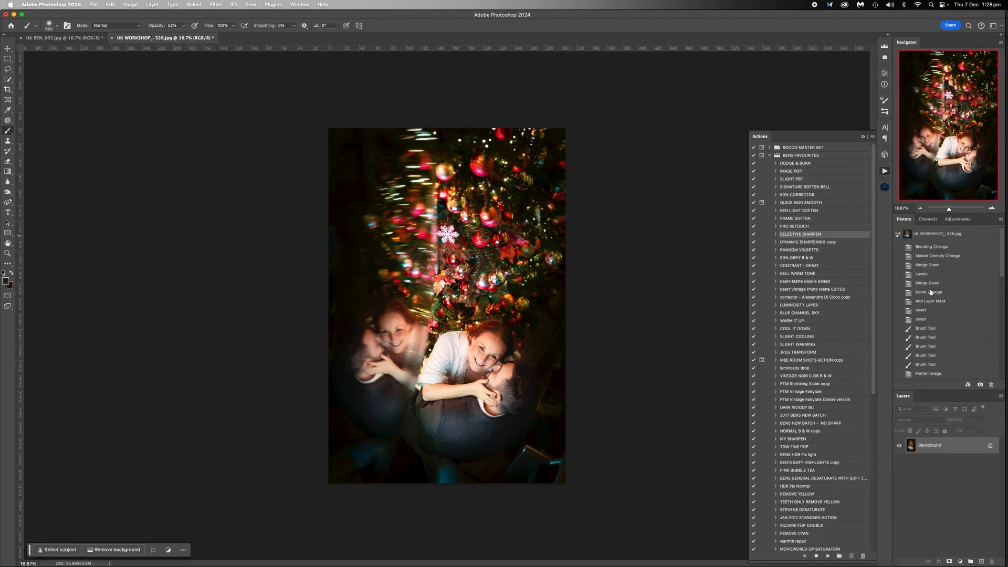
click(930, 235)
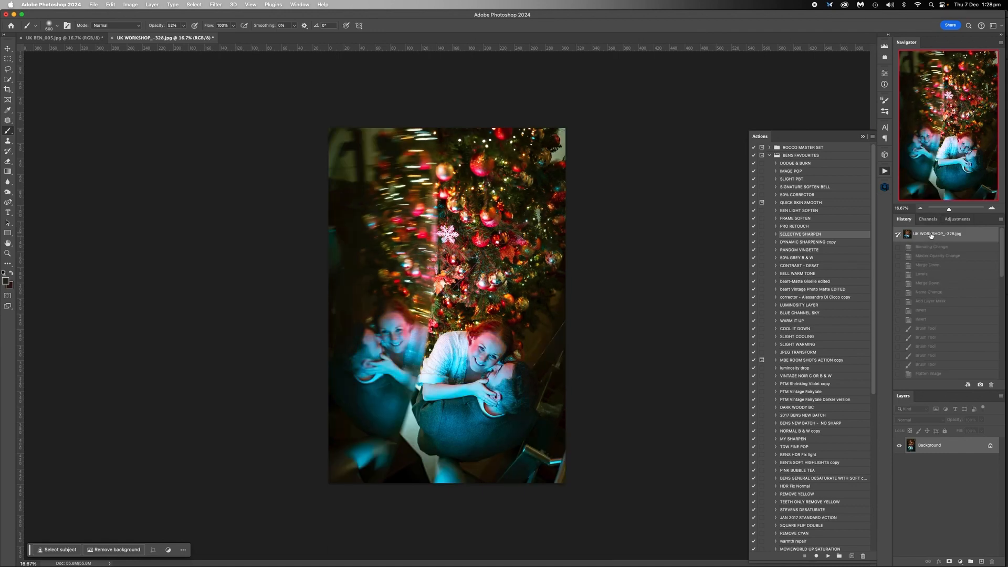
scroll(930, 294, down, 10)
click(931, 376)
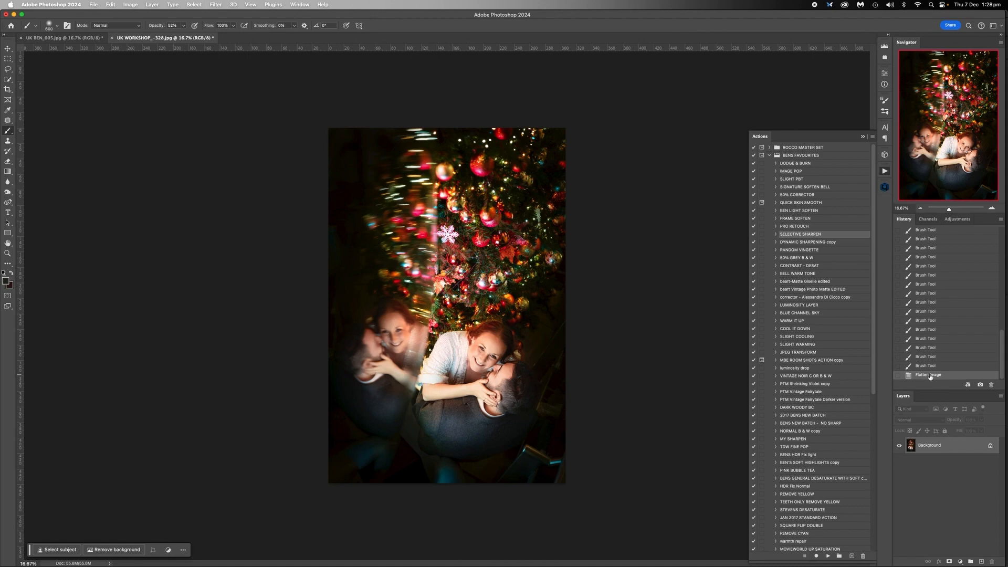
scroll(946, 266, up, 5)
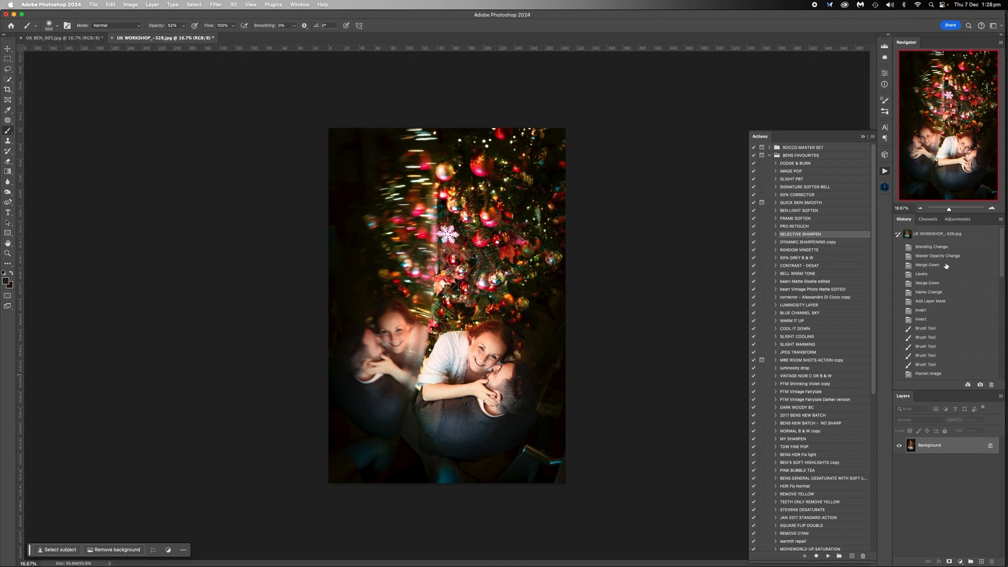
click(939, 234)
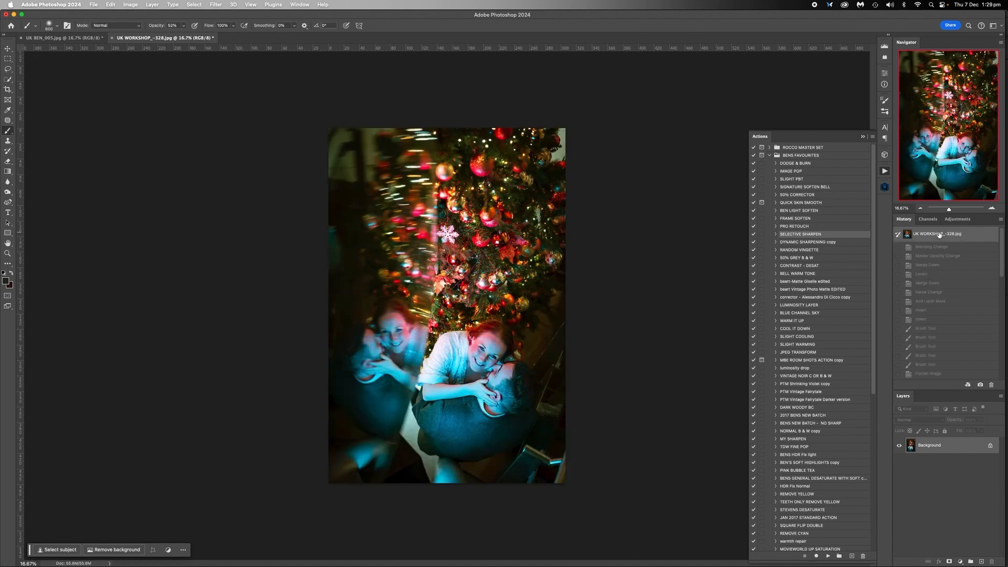
scroll(928, 373, down, 8)
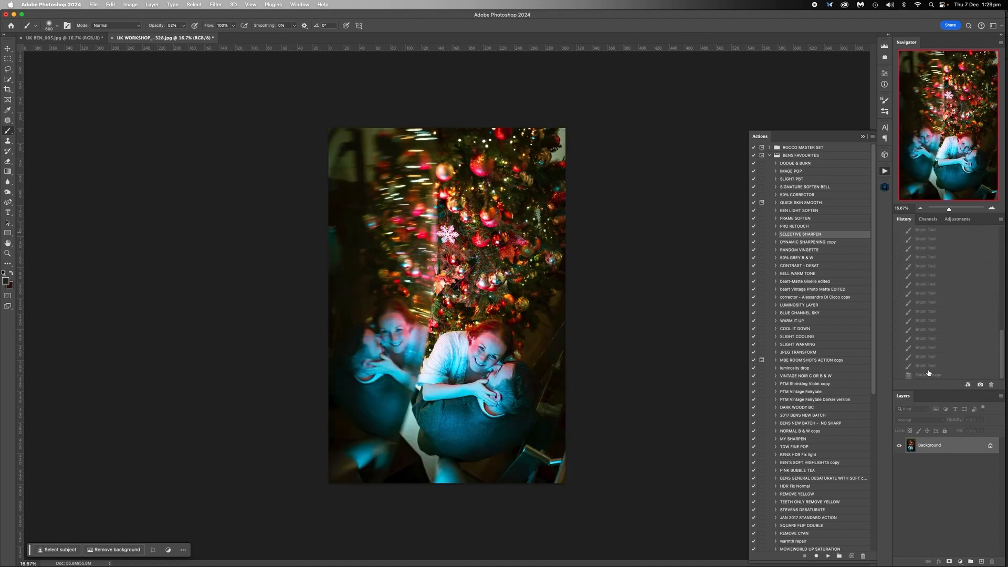
click(928, 374)
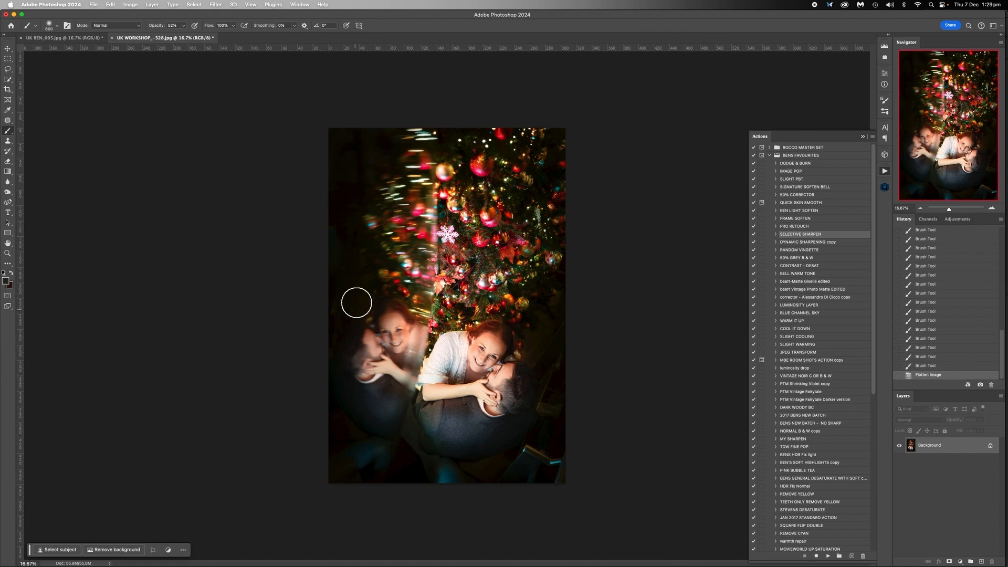
Save UK WORKSHOP_-328.jpg as a JPEG at quality 12 (Maximum) with the Baseline ("Standard") format.
click(93, 7)
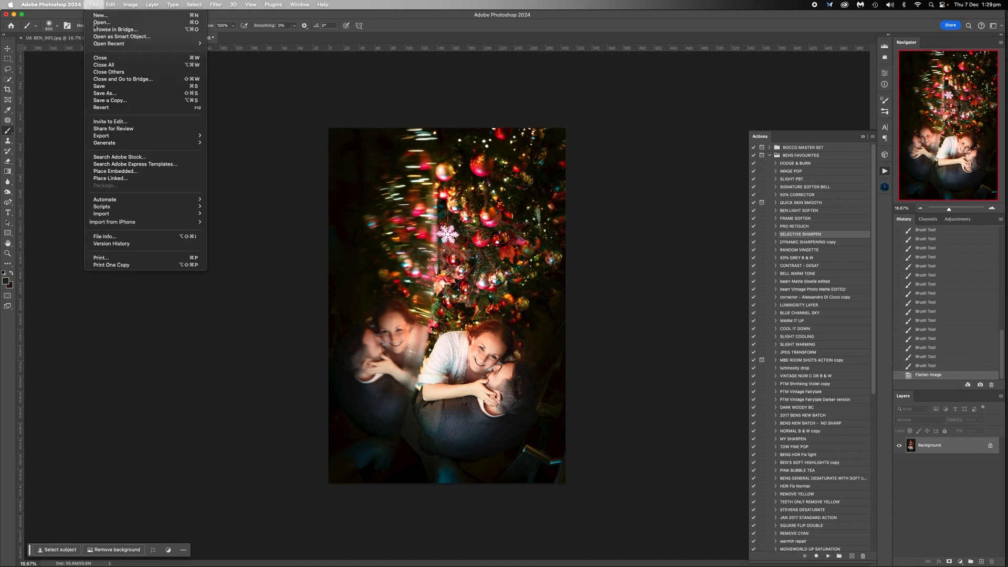
click(111, 87)
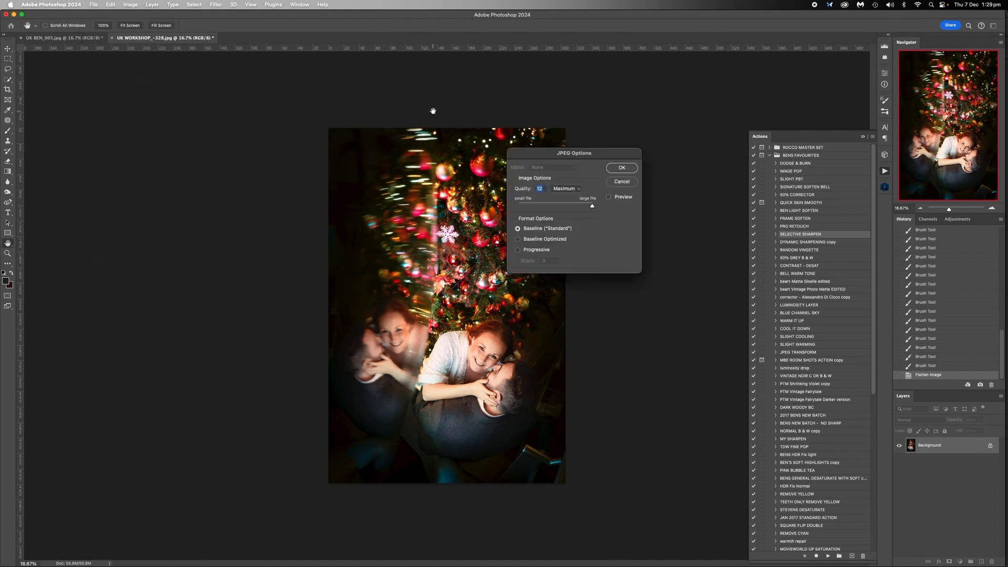
click(622, 166)
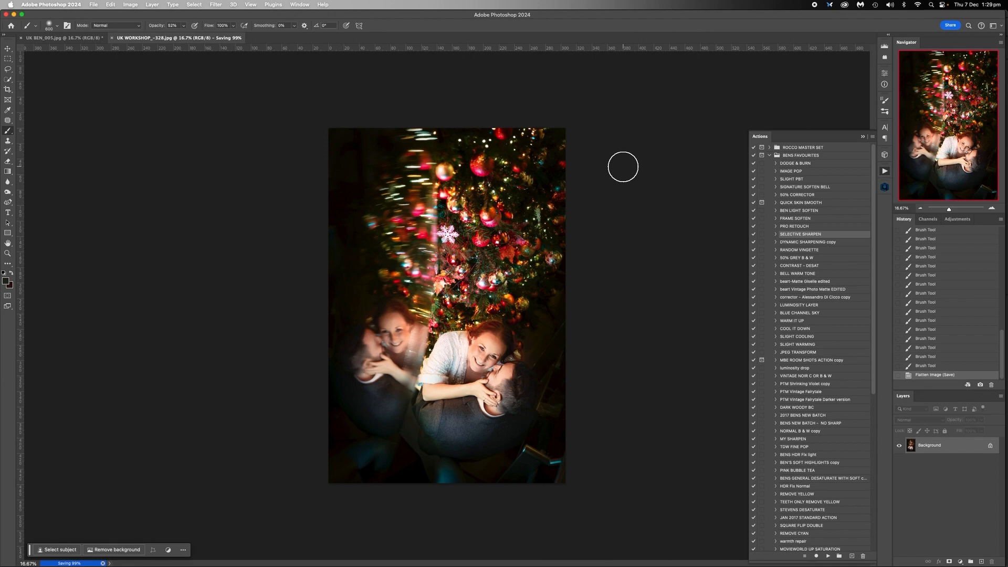
Close UK WORKSHOP_-328.jpg, and close UK BEN_005.jpg without saving its changes.
click(112, 38)
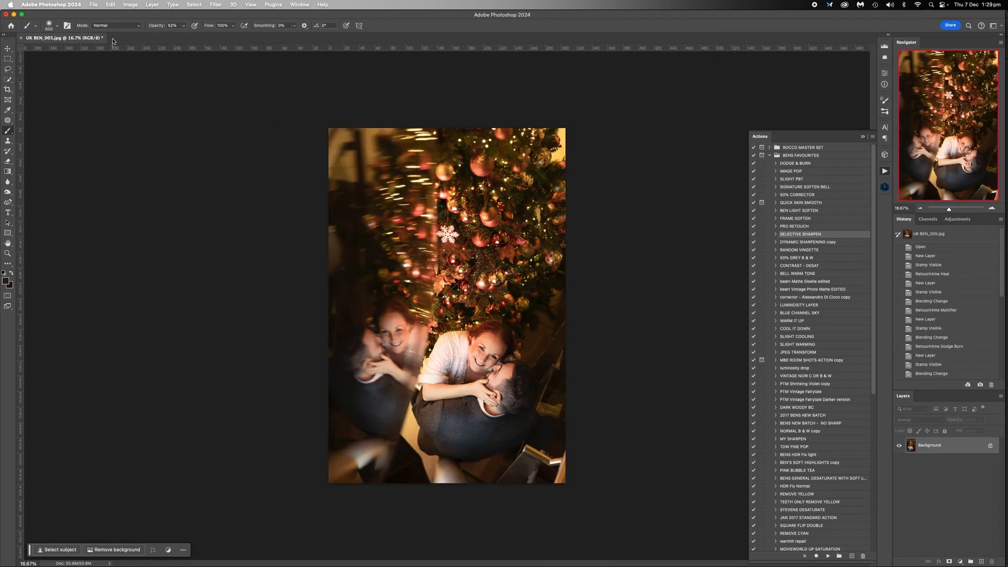
click(21, 38)
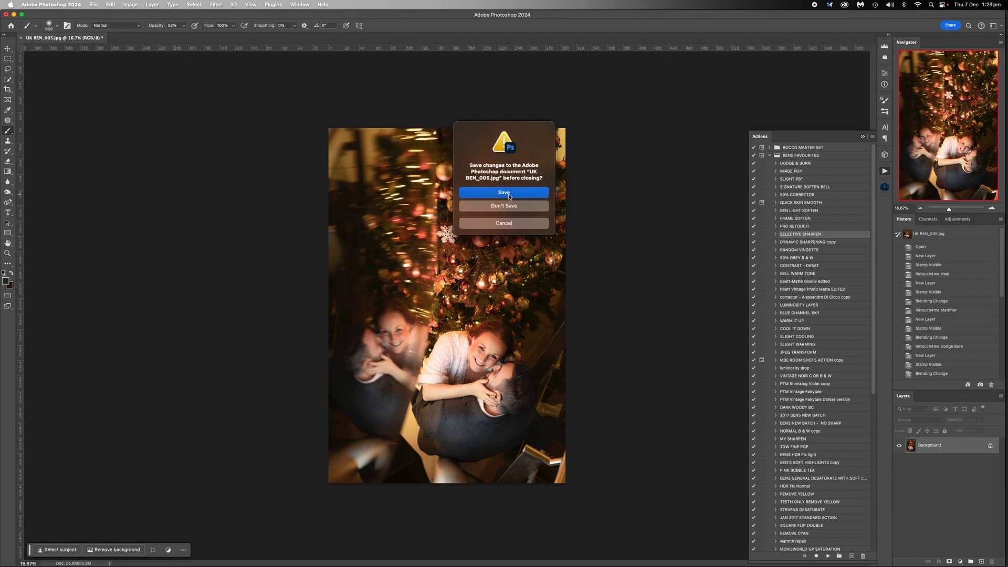
click(510, 206)
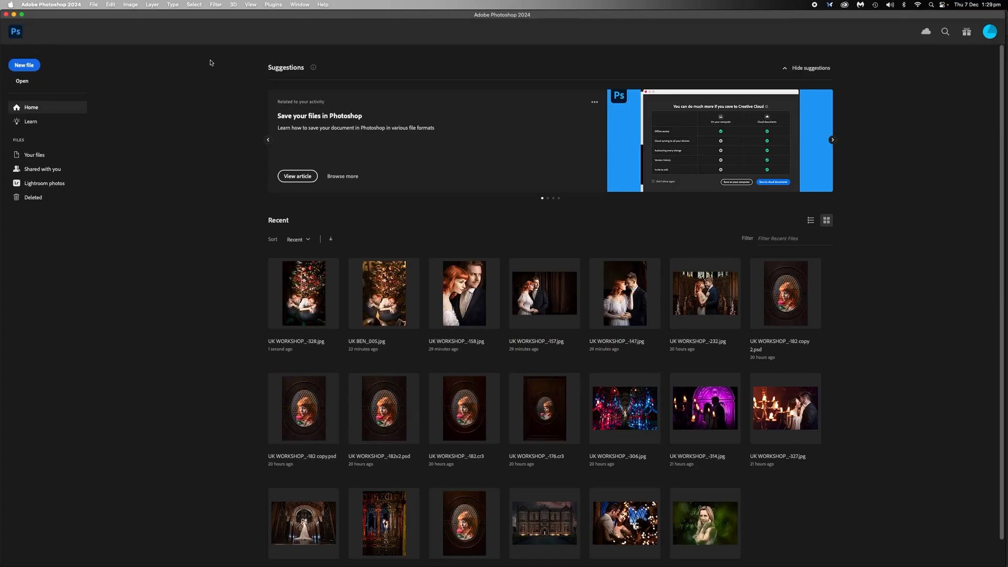